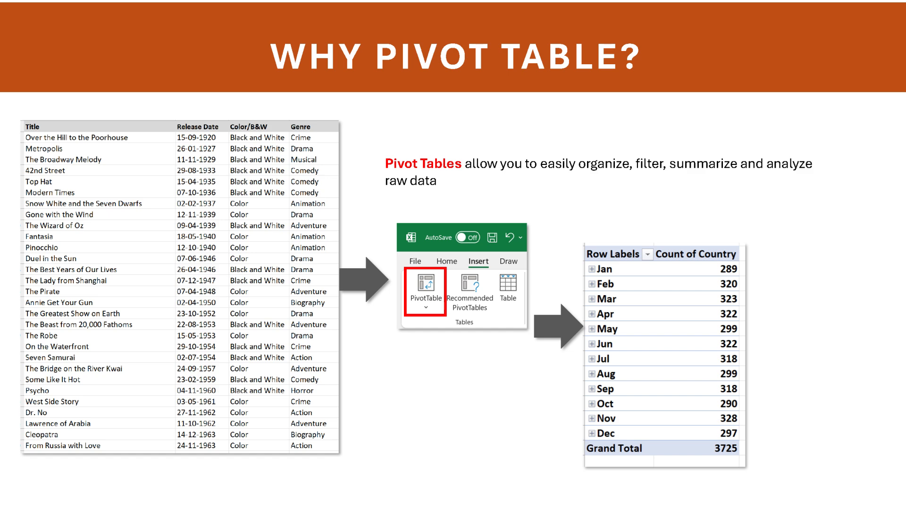
key(Right)
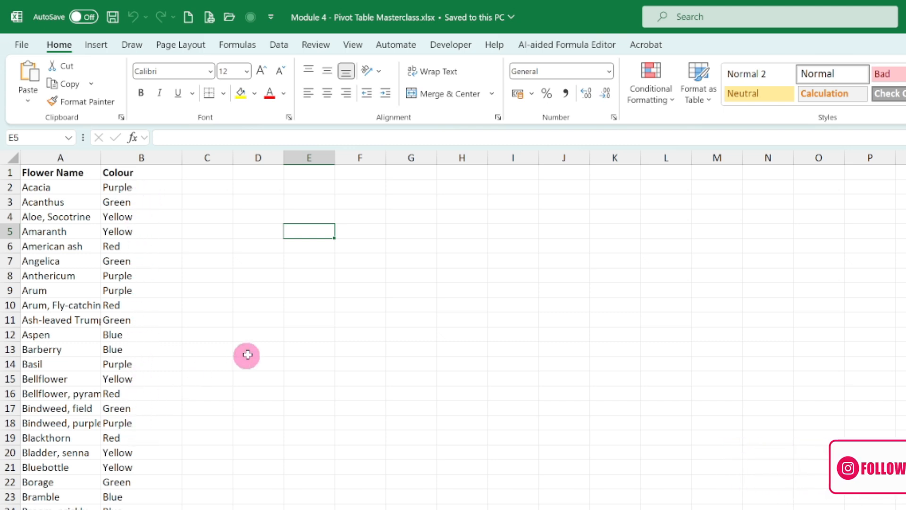
Step: List the colours Purple, Green and Yellow down cells E5 to E7
text(Purpule)
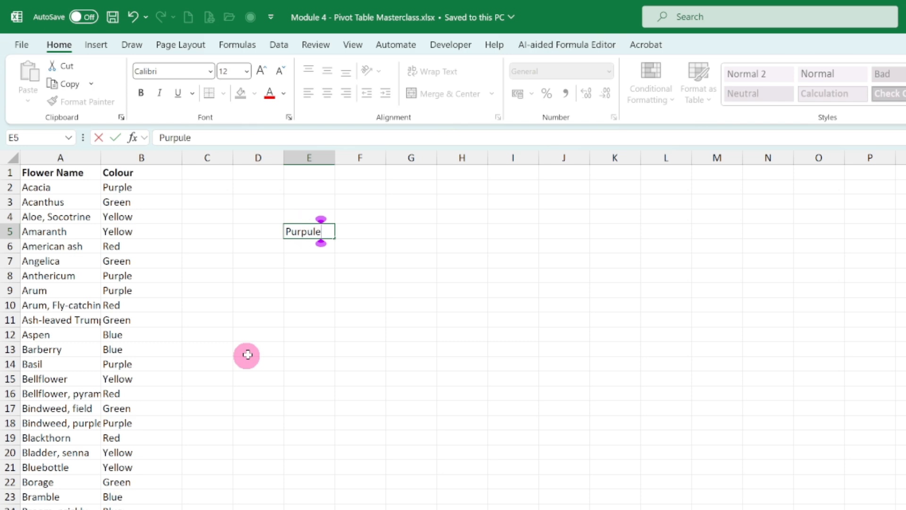
key(BackSpace)
key(BackSpace)
key(BackSpace)
text(oe)
key(BackSpace)
key(BackSpace)
text(le)
key(Return)
text(Green)
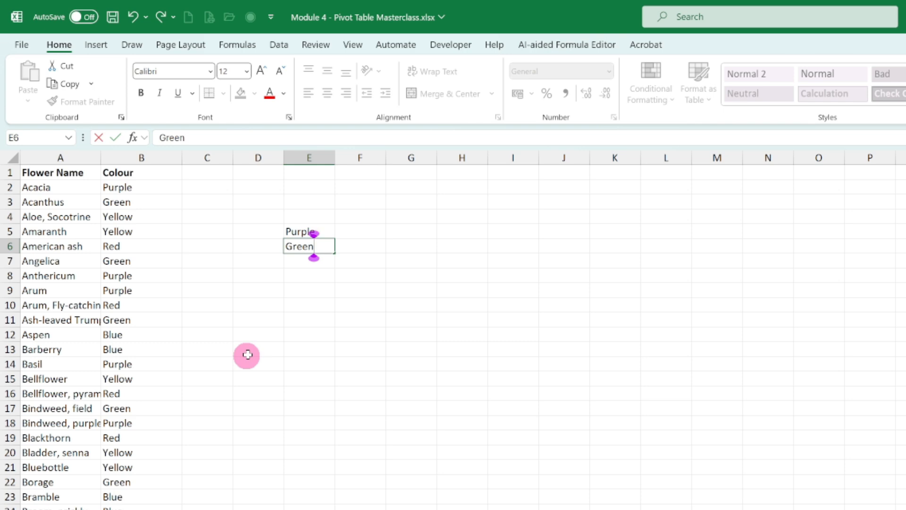
key(Return)
text(Yell)
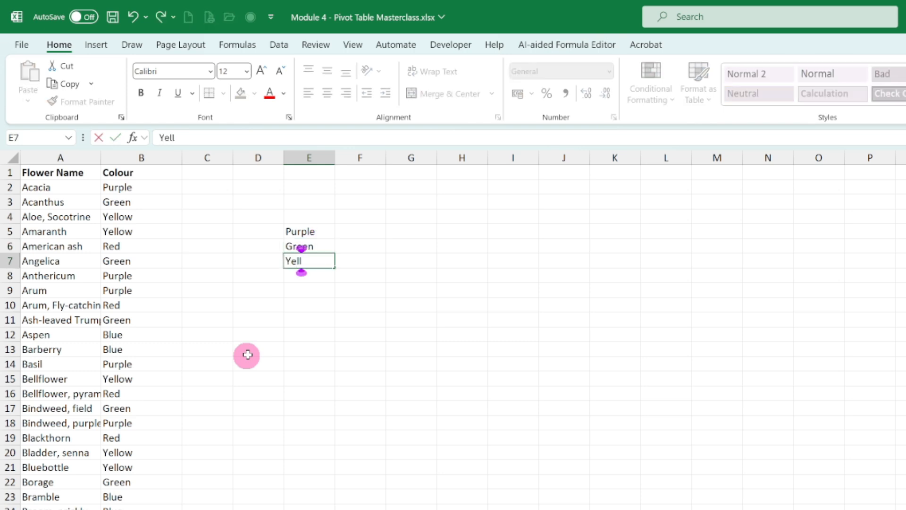
text(ow)
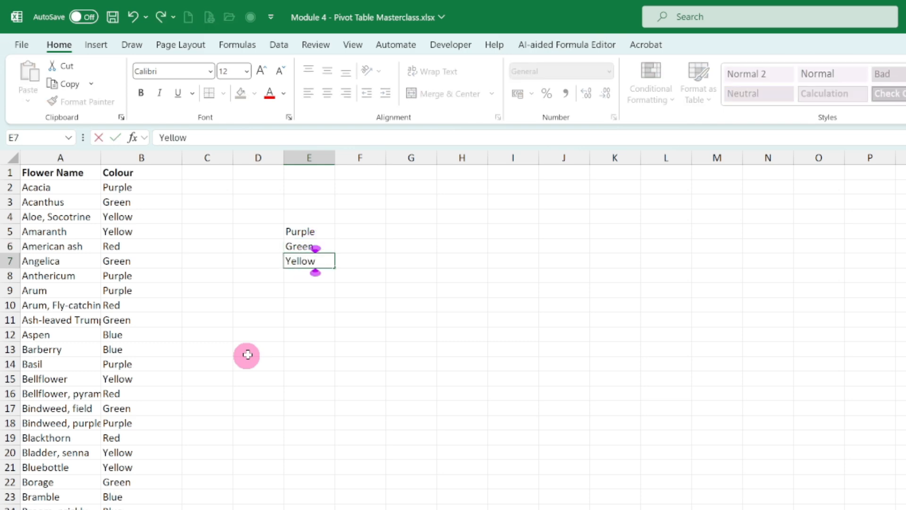
key(Return)
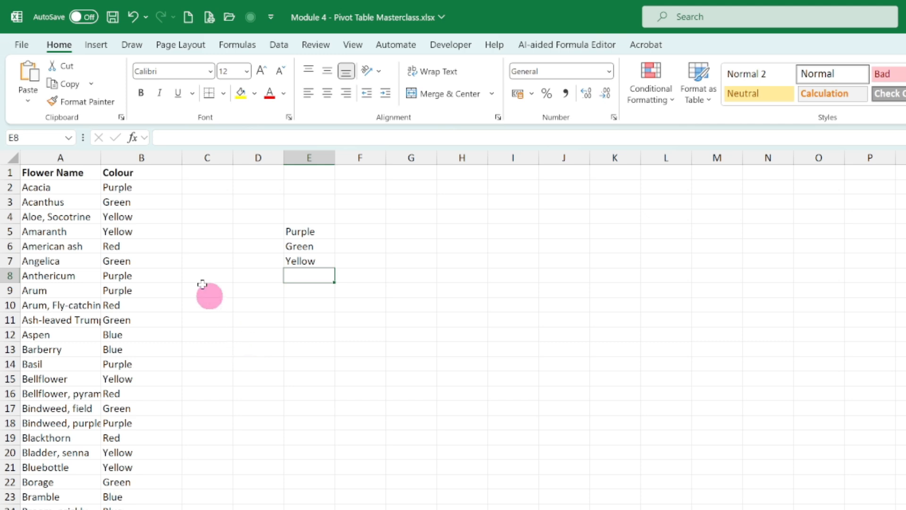
Step: Add filters to the header row and check the Colour column's filter list for its distinct colours
click(165, 170)
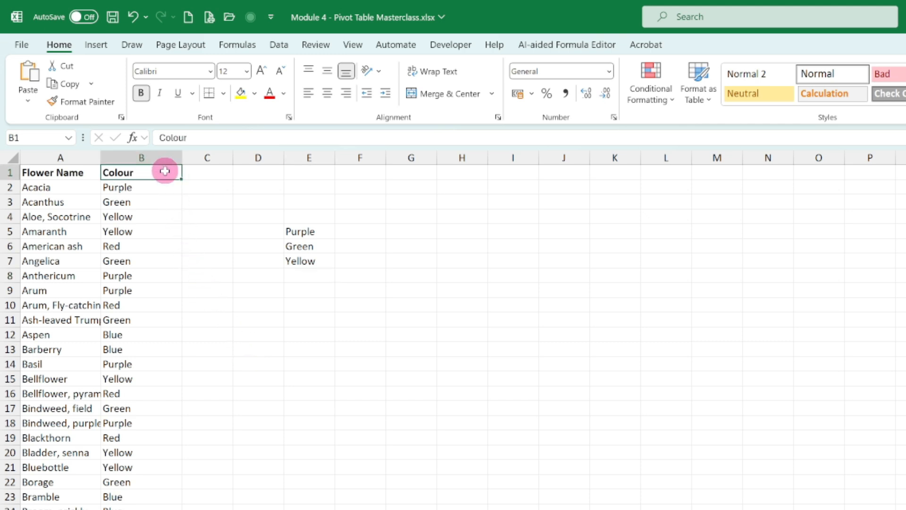
key(ctrl+shift+l)
click(176, 172)
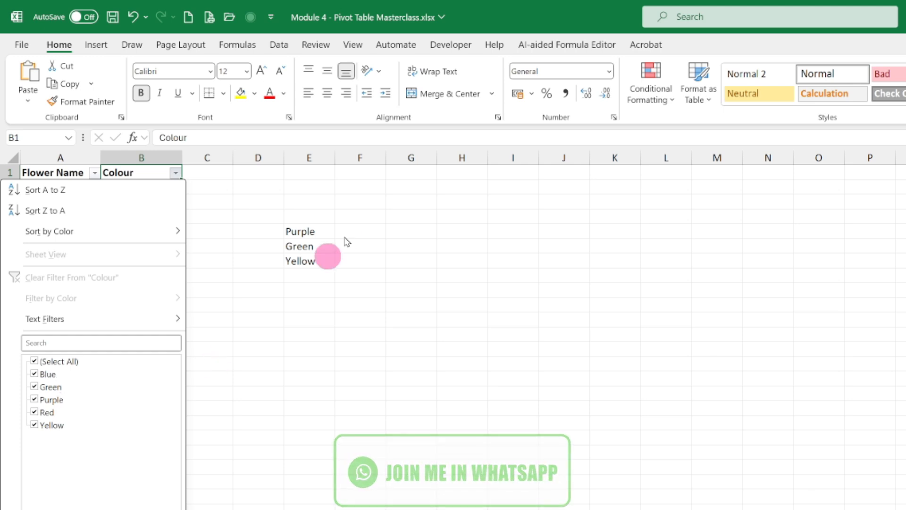
click(304, 279)
Step: Complete the colour list with Blue in E8 and Red in E9
click(303, 276)
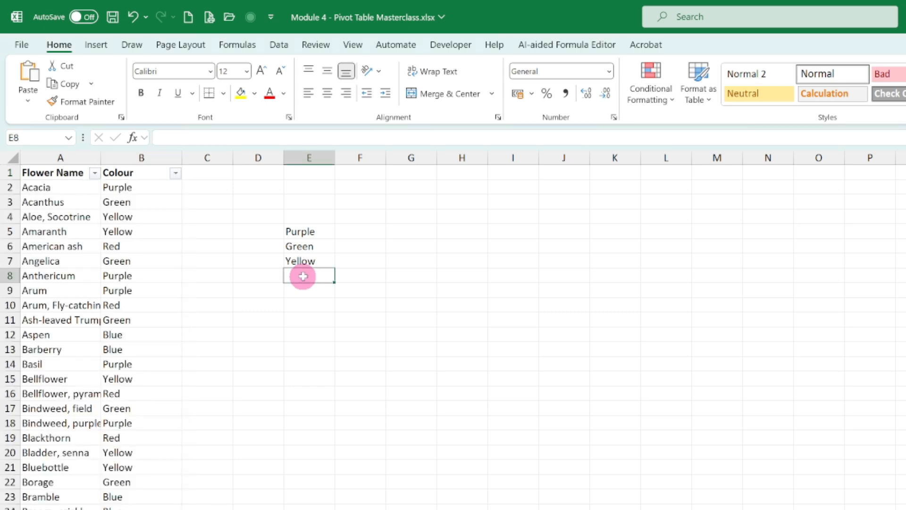
text(Blue)
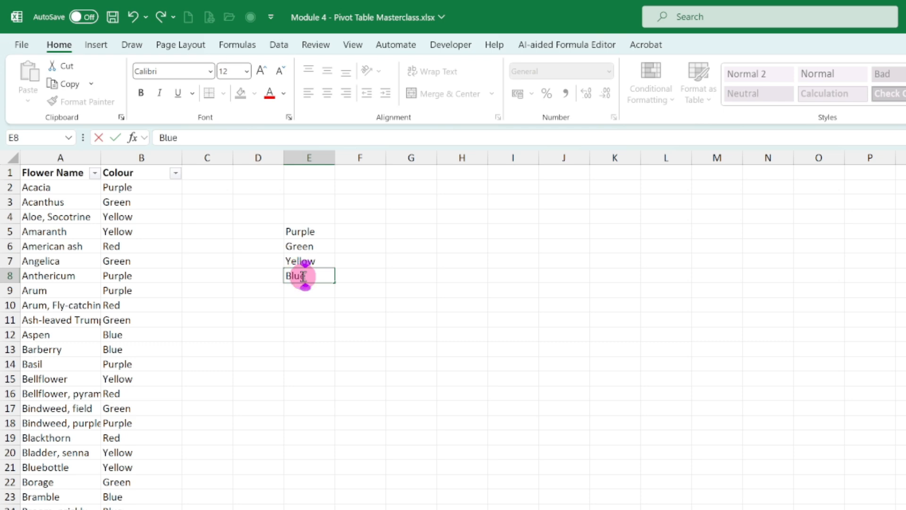
key(Return)
text(Red)
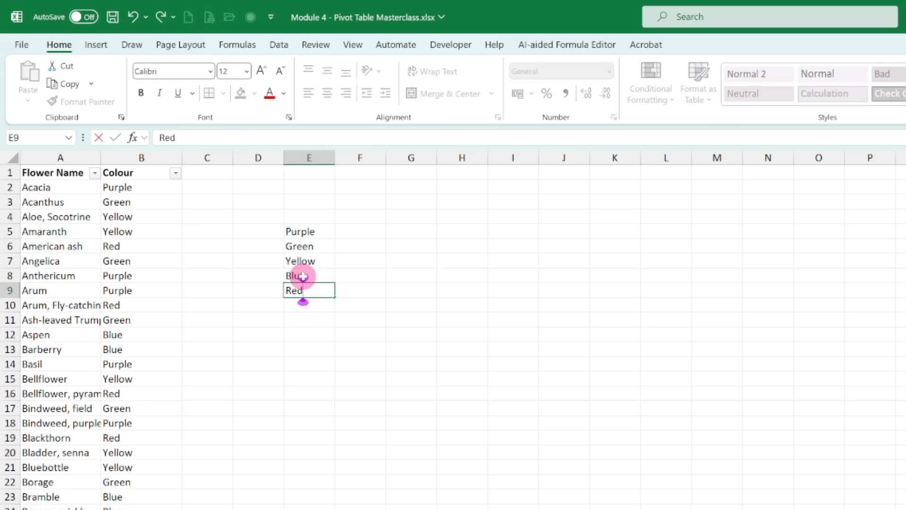
click(401, 434)
Step: Enter =COUNTIF(B:B,E5) in F5 to count the purple flowers
scroll(401, 425, down, 1)
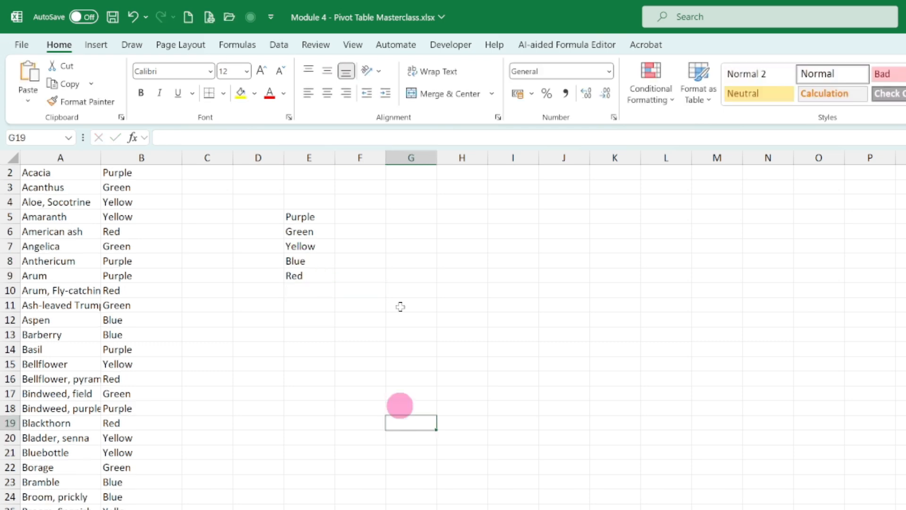
click(359, 215)
text(=)
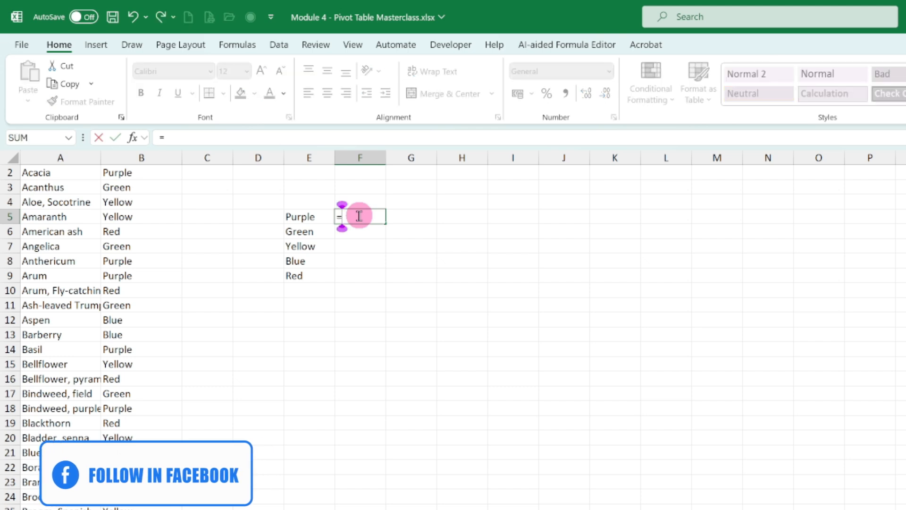
text(countif)
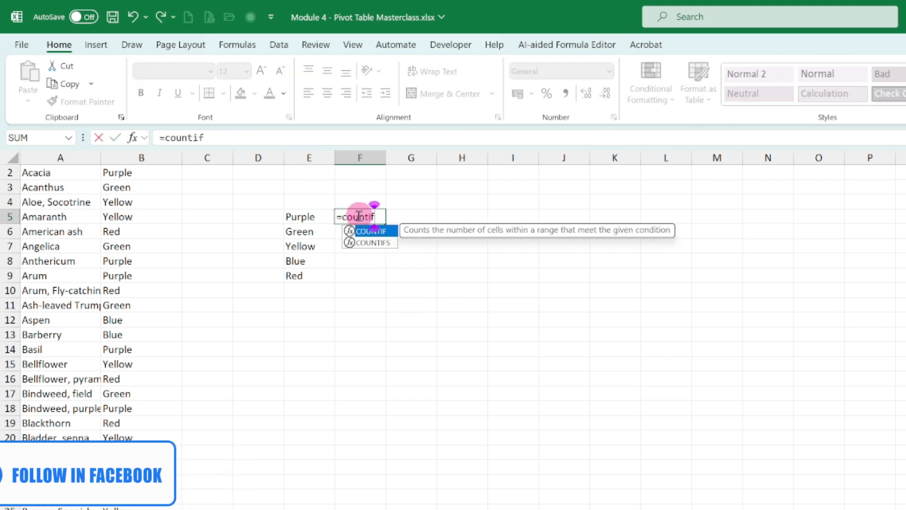
key(Tab)
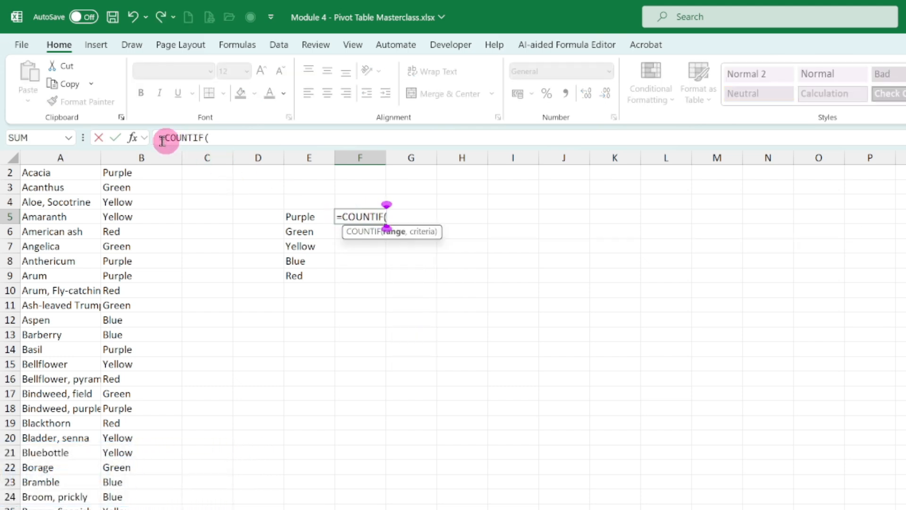
click(146, 156)
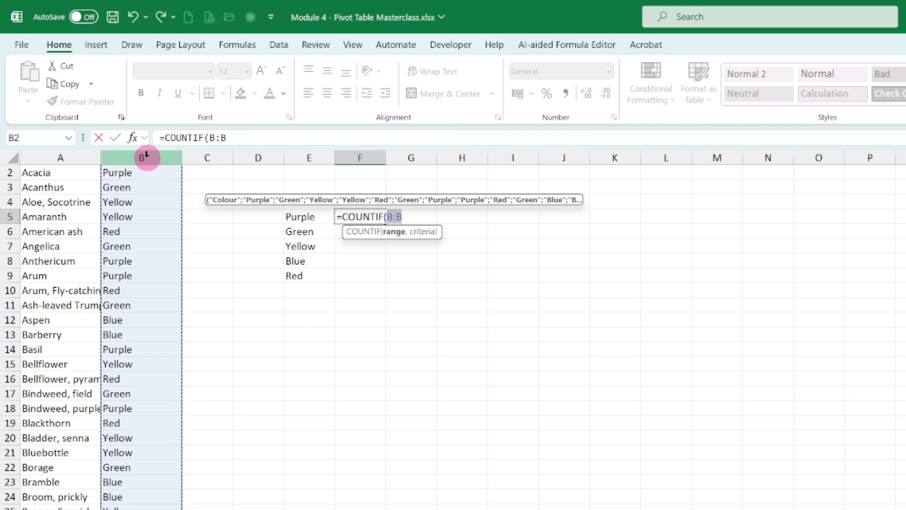
text(,)
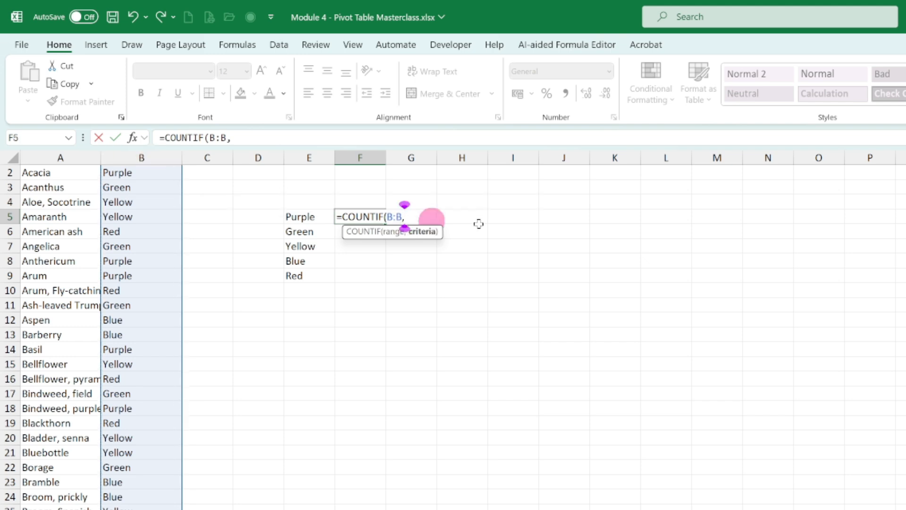
key(Left)
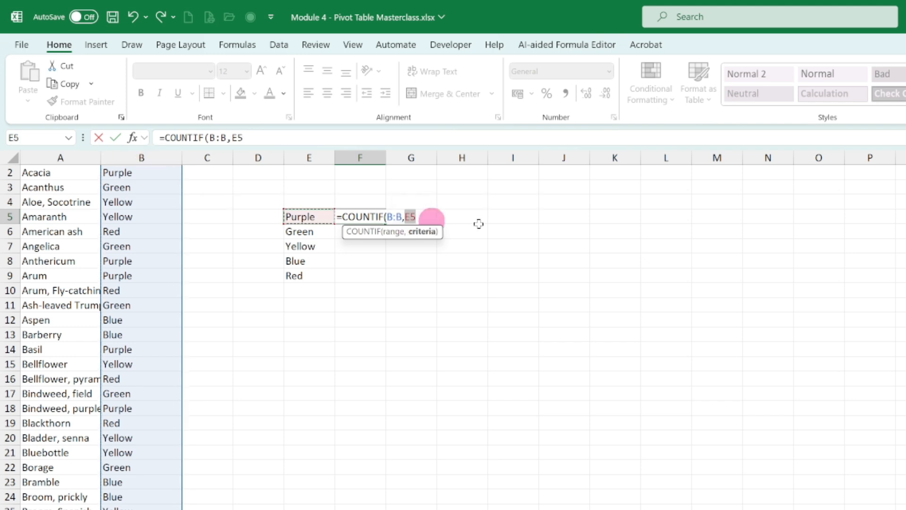
text())
key(Return)
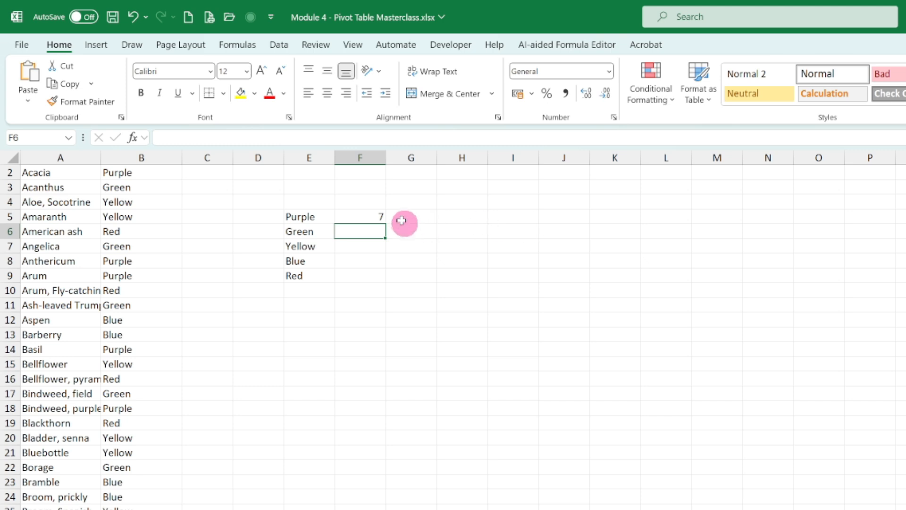
Step: Fill the COUNTIF formula from F5 down to F9 for the remaining colours
click(373, 218)
drag(388, 222, 384, 279)
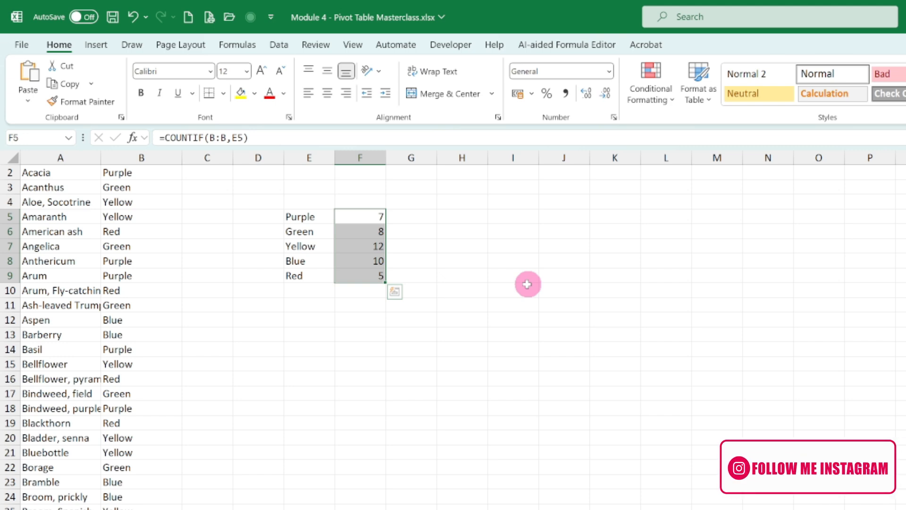
click(528, 284)
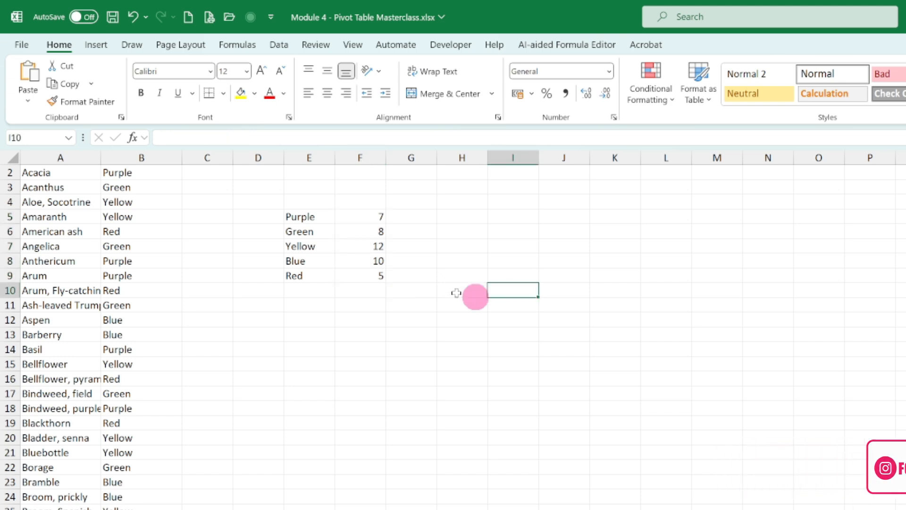
Step: Insert a PivotTable of the flower data at J9 on the existing worksheet, with Colour in Rows and counted in Values
click(54, 184)
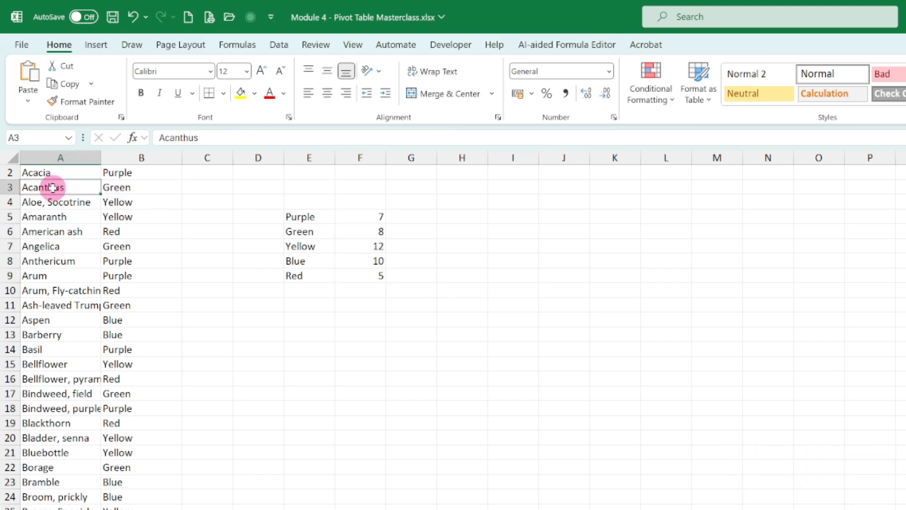
click(97, 45)
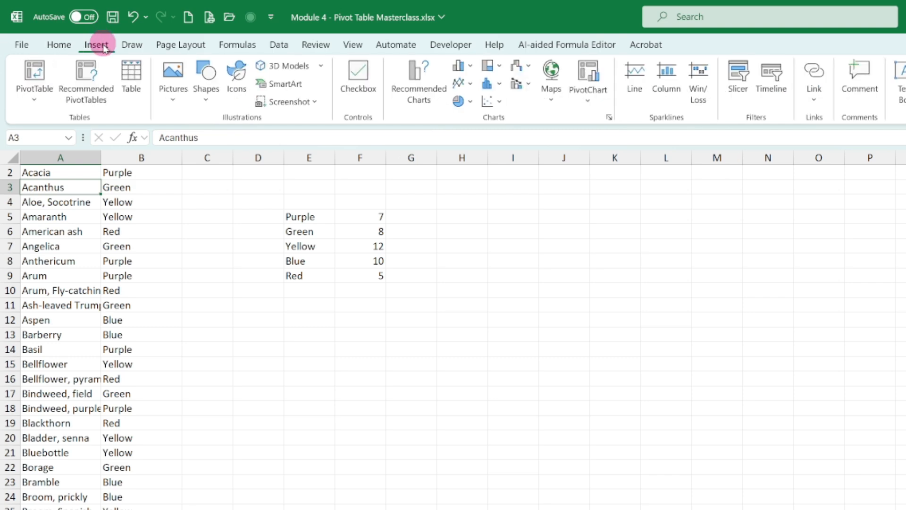
click(33, 83)
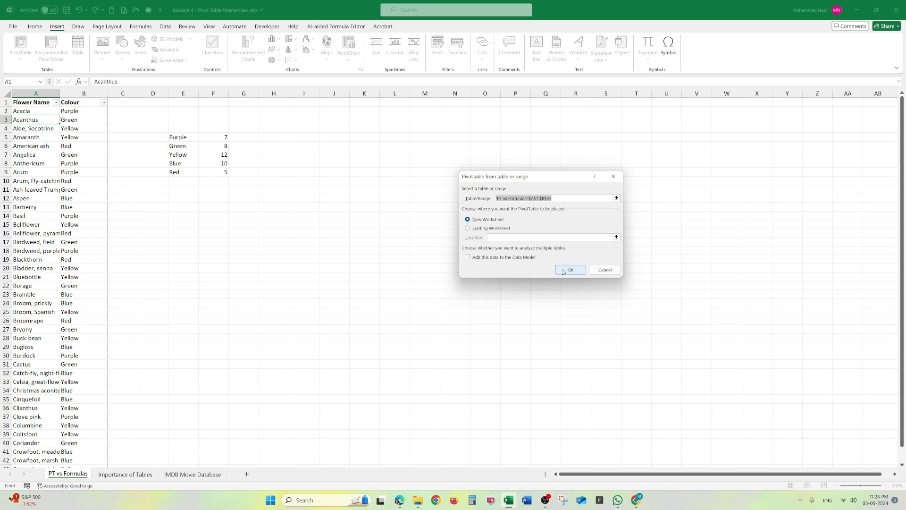
click(486, 229)
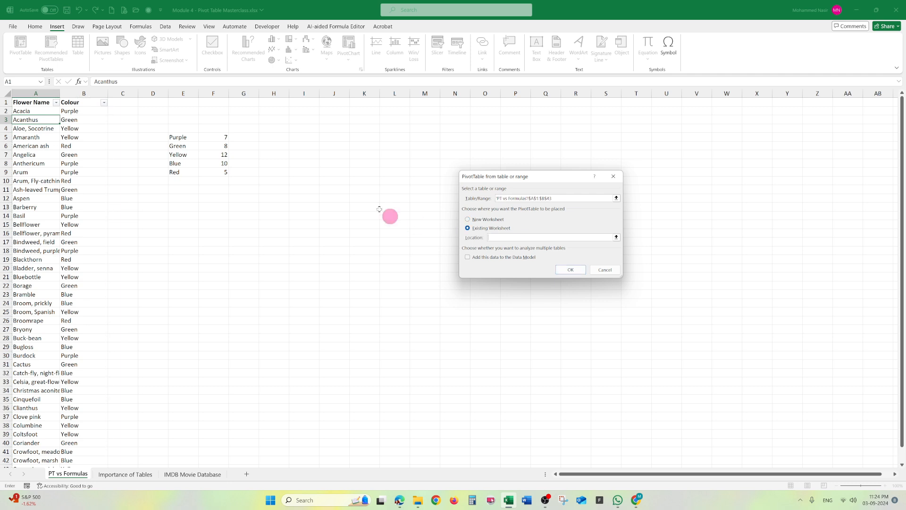
click(350, 173)
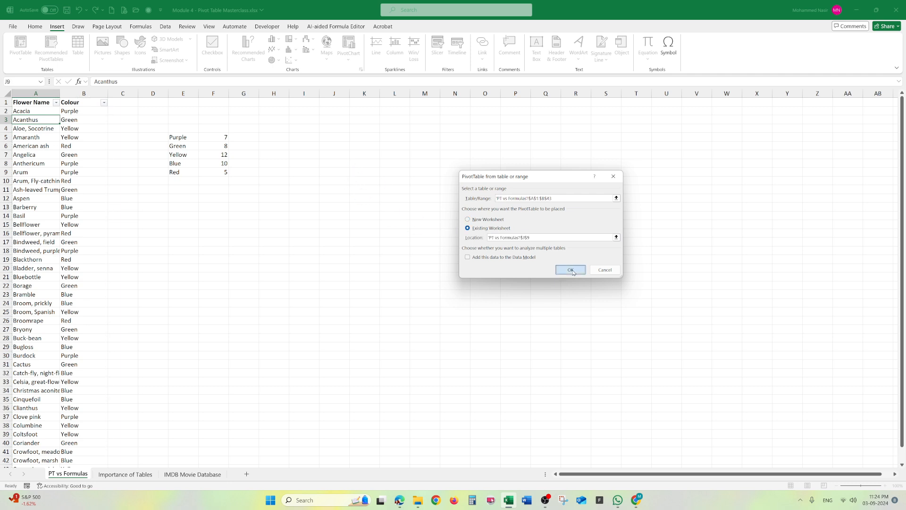
click(571, 270)
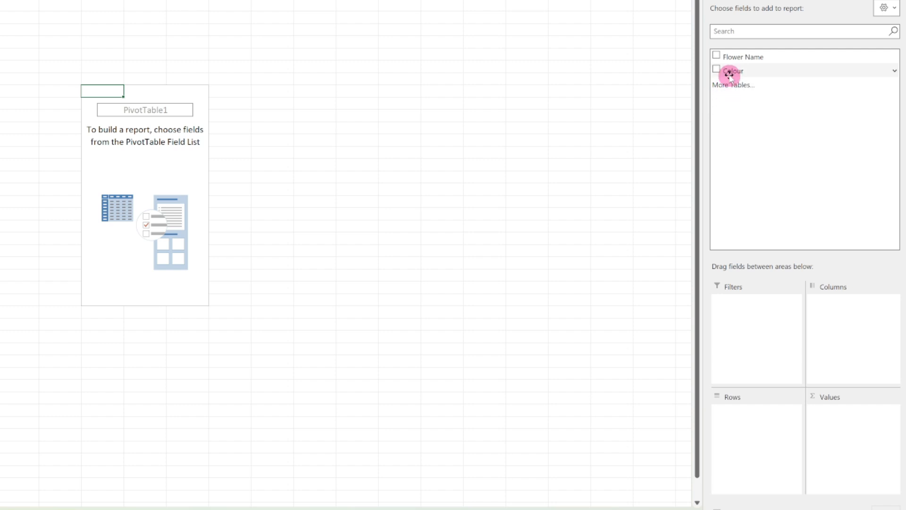
drag(729, 74, 743, 418)
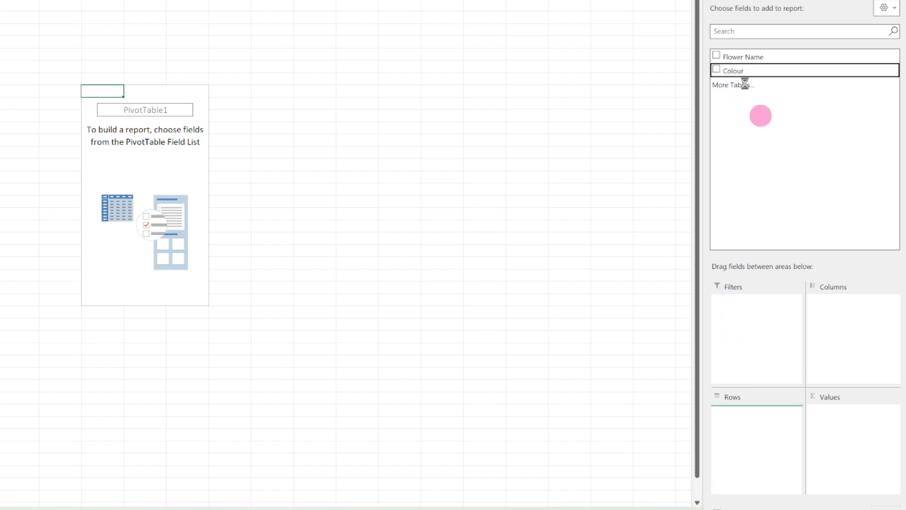
drag(747, 71, 838, 422)
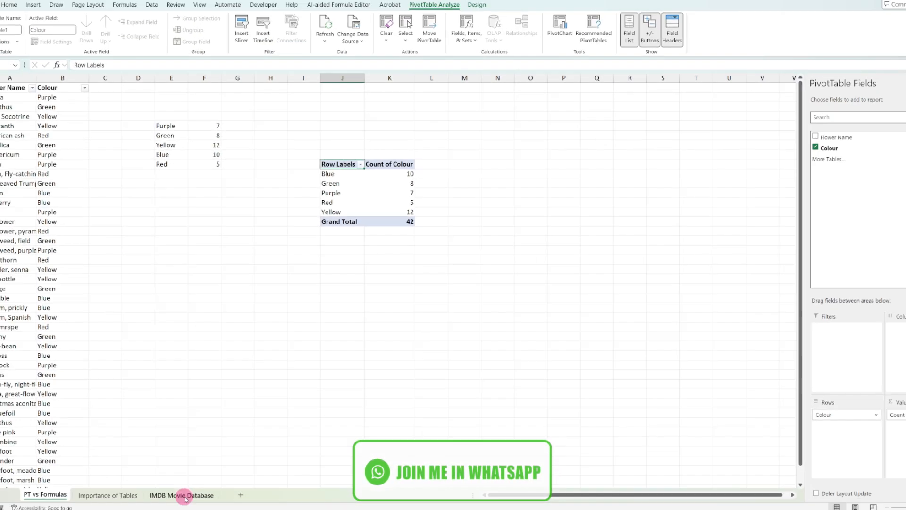
Step: Insert a PivotTable on a new worksheet from the data in the IMDB Movie Database sheet
click(185, 495)
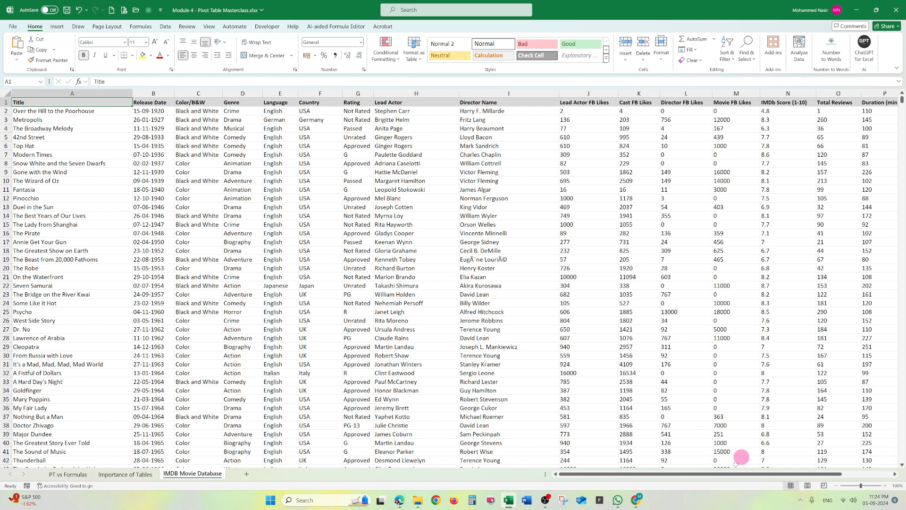
drag(736, 473, 868, 472)
drag(868, 472, 532, 472)
click(109, 138)
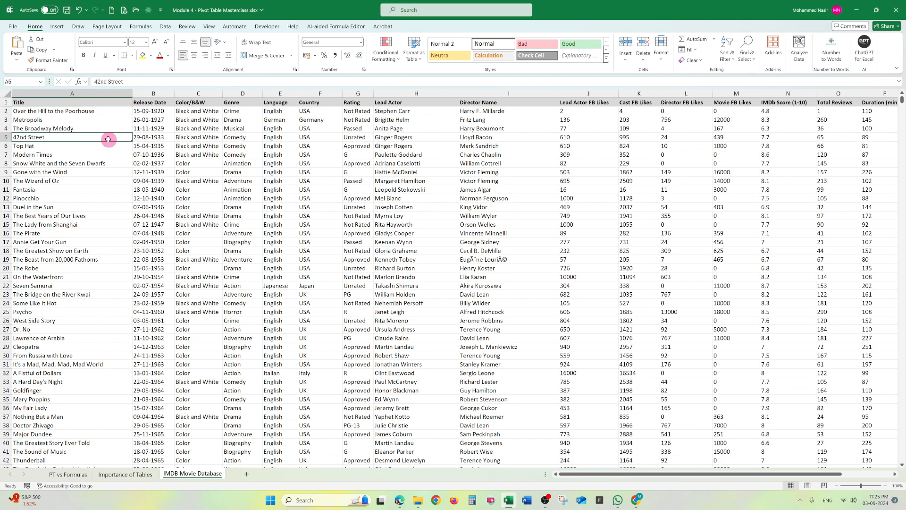
click(57, 26)
click(21, 48)
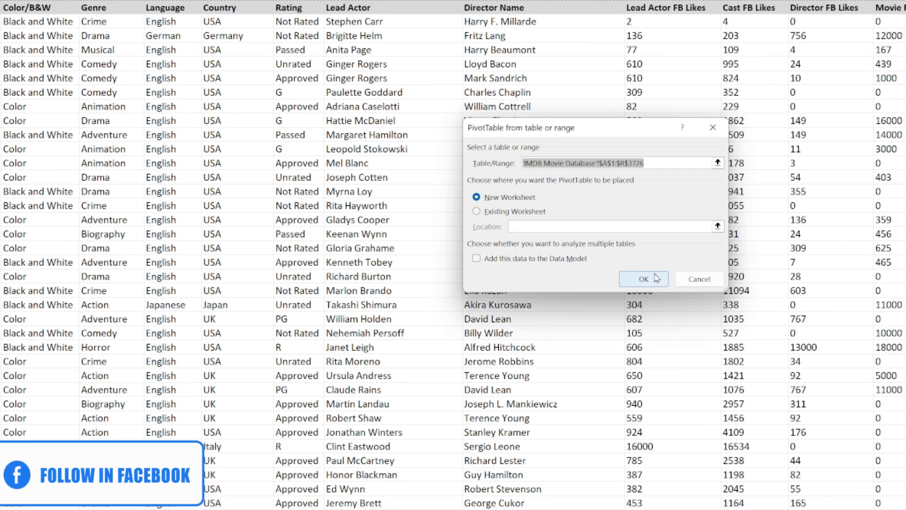
click(626, 284)
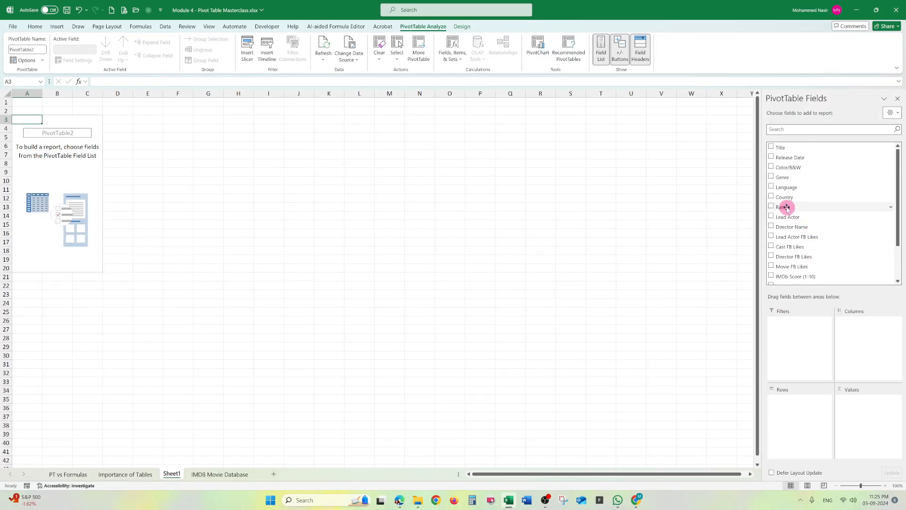
Step: Summarise the movie data by placing Country in Rows and the sum of Gross Revenue in Values
drag(788, 199, 799, 415)
scroll(803, 269, down, 3)
drag(789, 269, 854, 402)
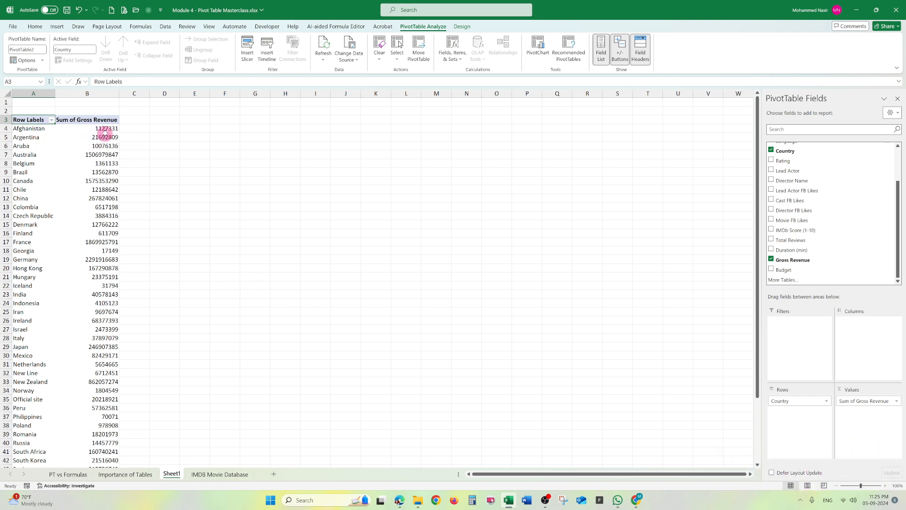
click(105, 127)
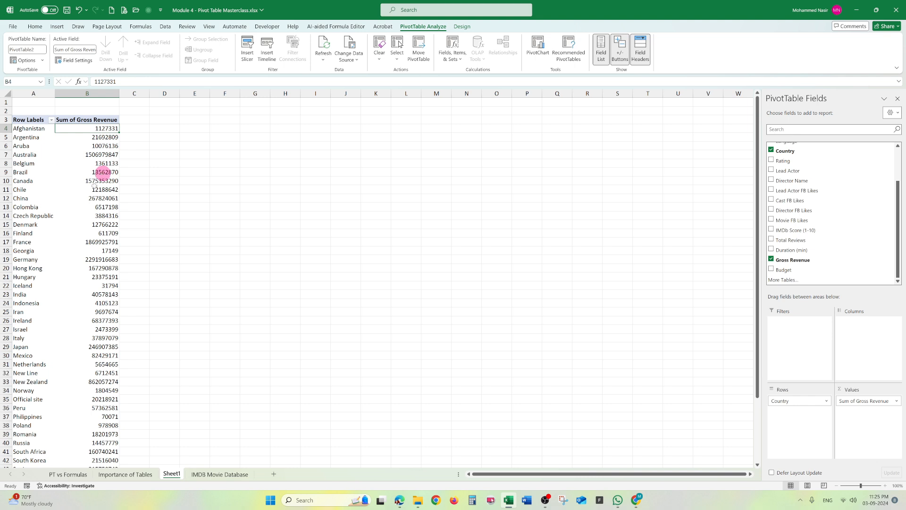
Step: Add the sum of Budget to the PivotTable's Values area beneath Gross Revenue
click(34, 291)
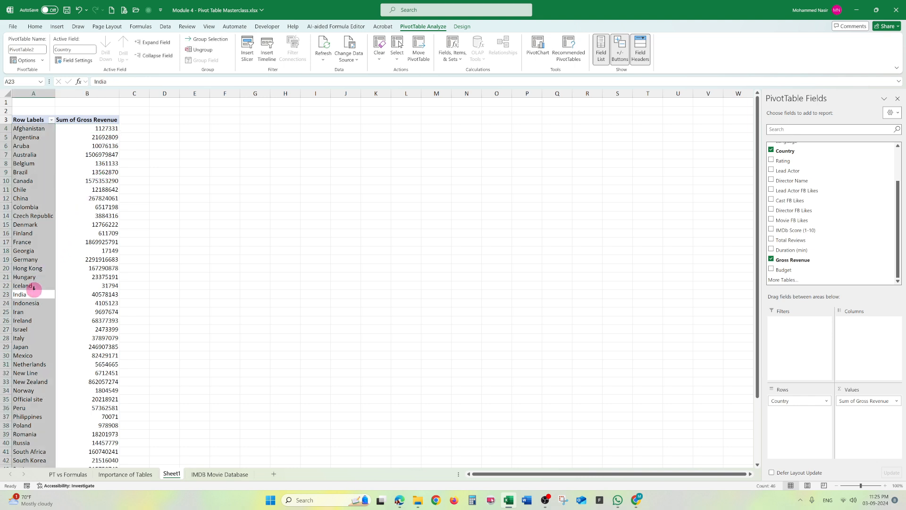
click(44, 311)
scroll(50, 398, down, 7)
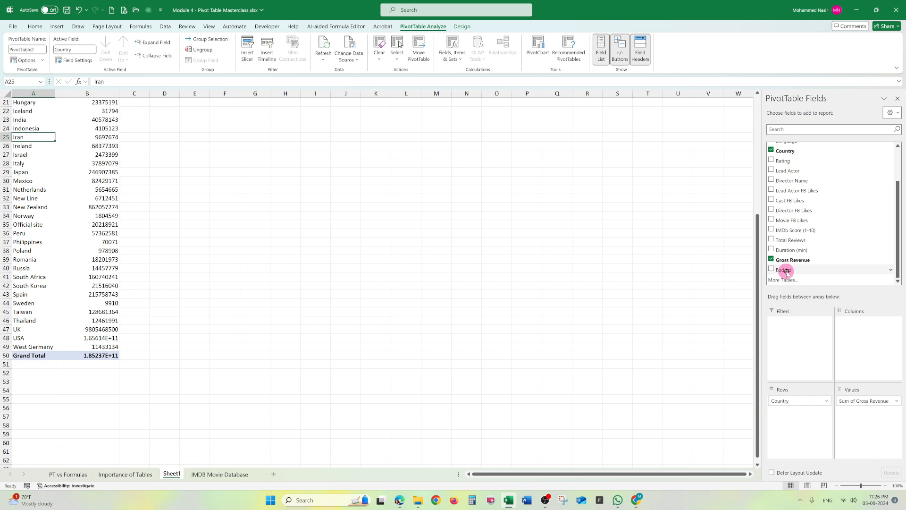
drag(785, 271, 858, 421)
scroll(462, 273, up, 7)
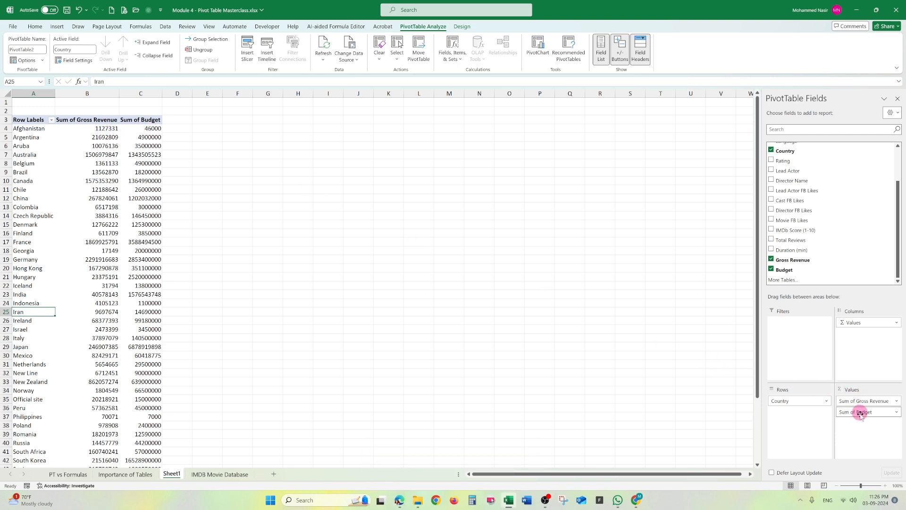
mouse_move(862, 411)
mouse_down()
mouse_move(857, 402)
mouse_move(860, 423)
mouse_up()
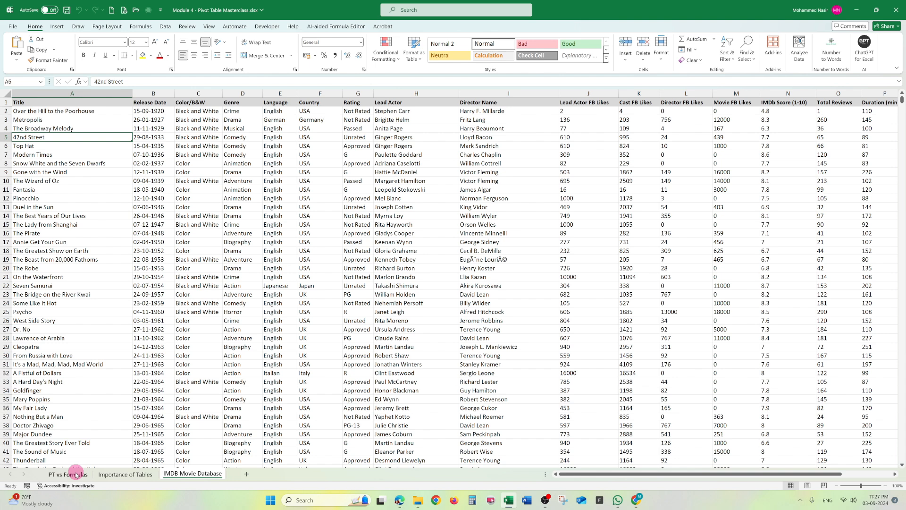
Step: On the Importance of Tables sheet, clear cell I6 and re-enter the January total as =SUM(D7:D13)
click(128, 474)
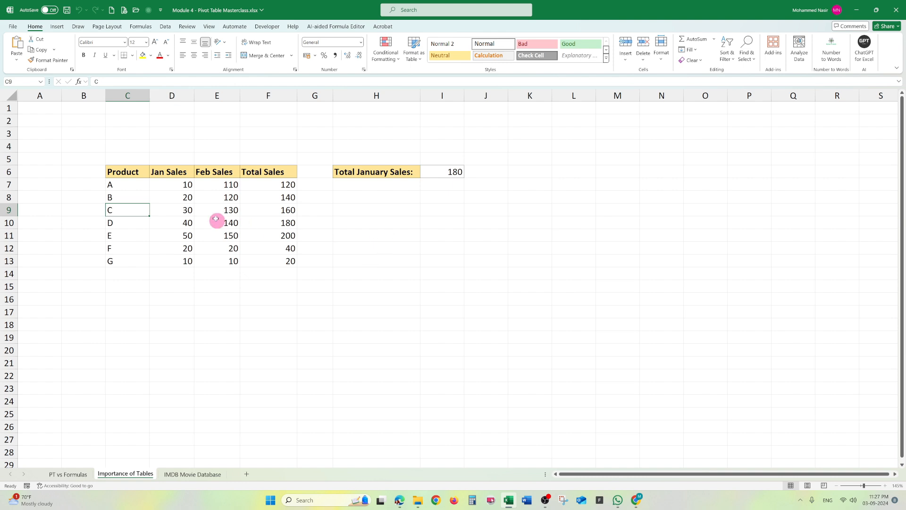
click(431, 171)
key(Delete)
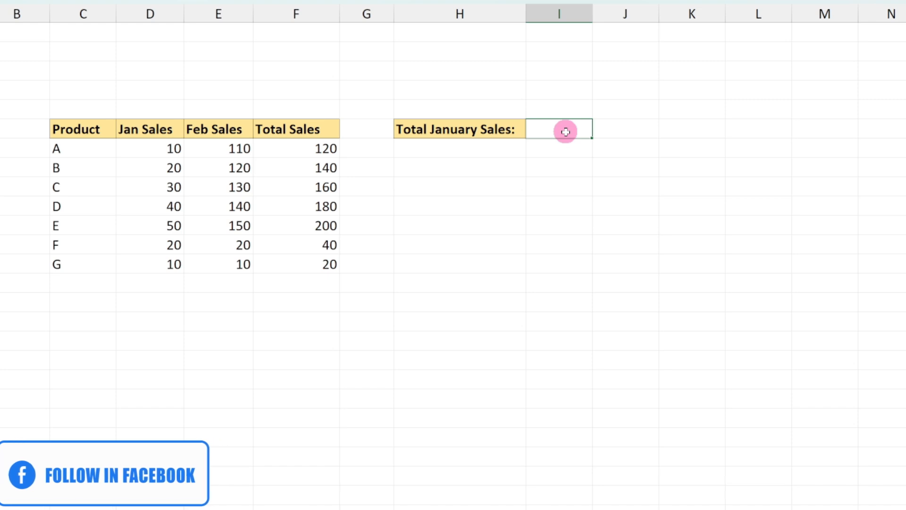
text(=)
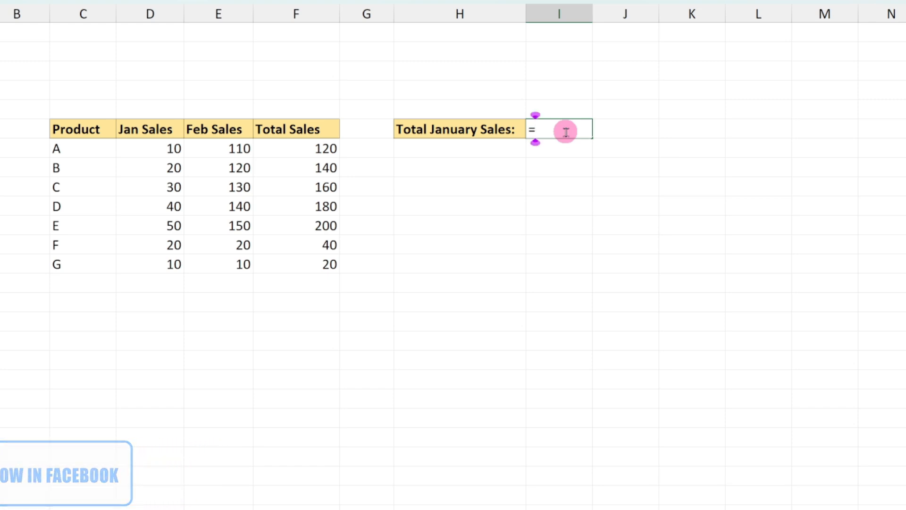
text(sum)
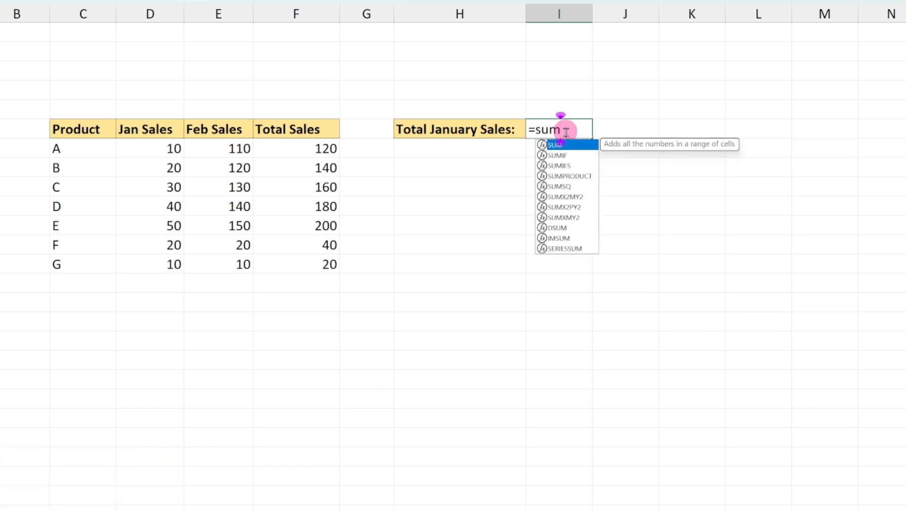
text())
key(BackSpace)
text(()
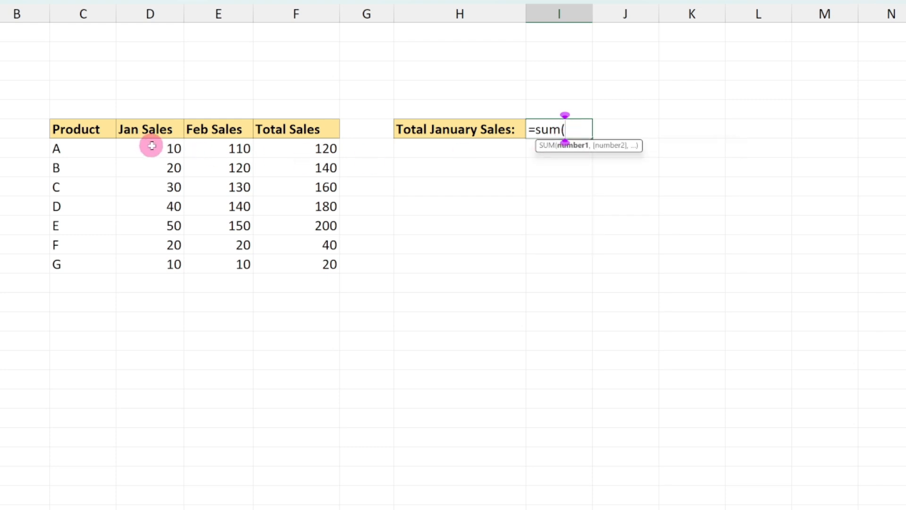
drag(150, 146, 164, 262)
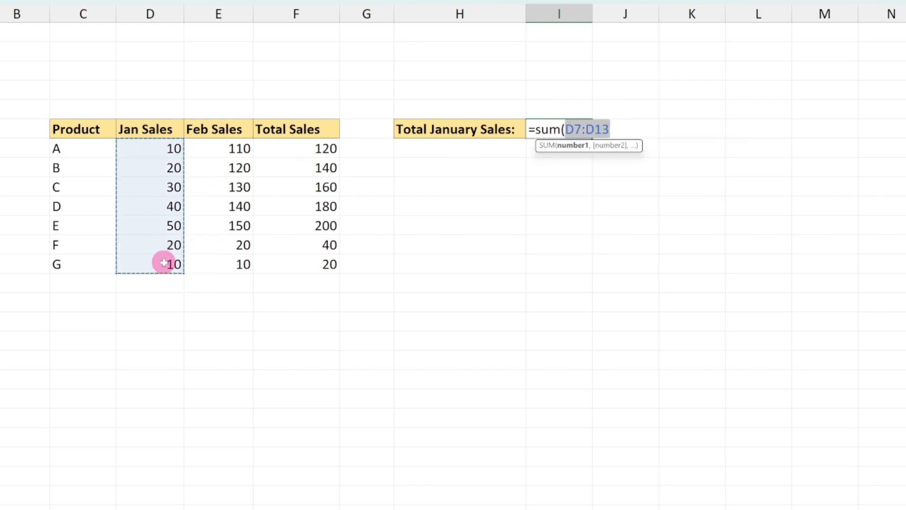
text())
key(Return)
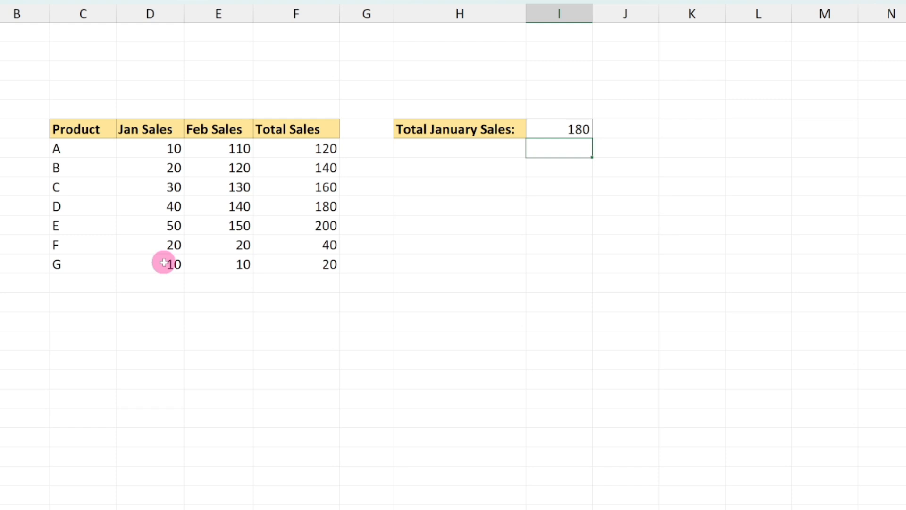
Step: Replace the formula in I6 with =SUM(E7:E13) to total the Feb Sales column
click(568, 127)
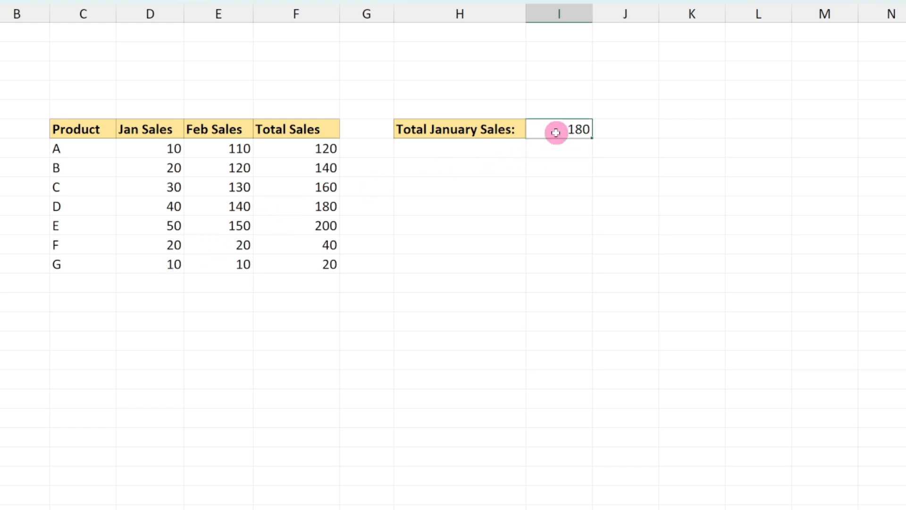
text(=sub)
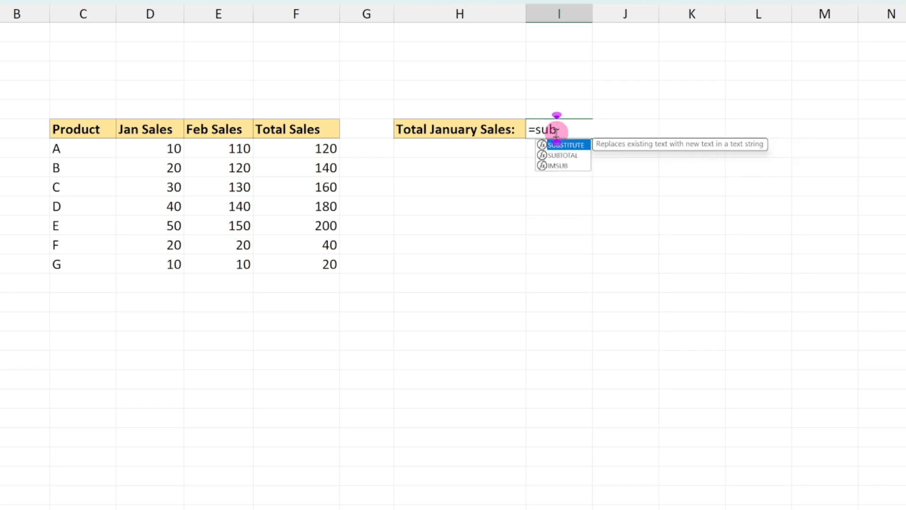
key(BackSpace)
text(m)
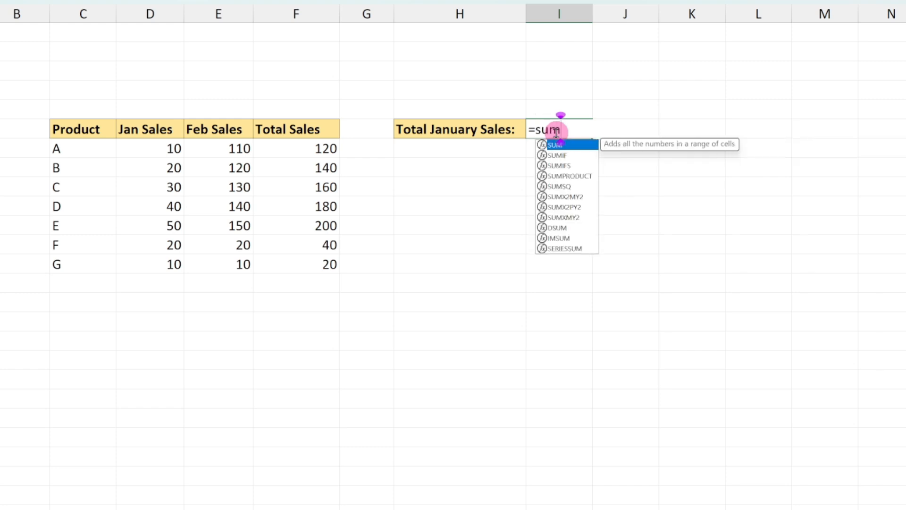
key(Tab)
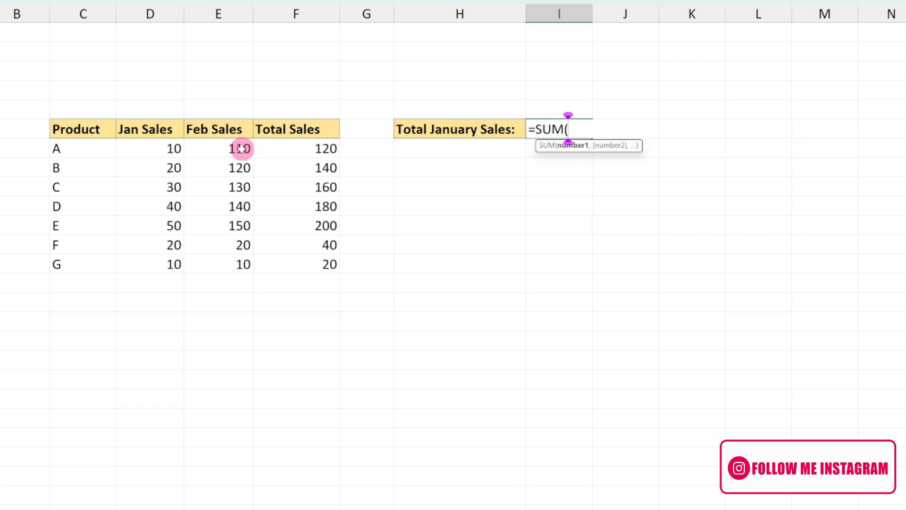
drag(241, 149, 244, 257)
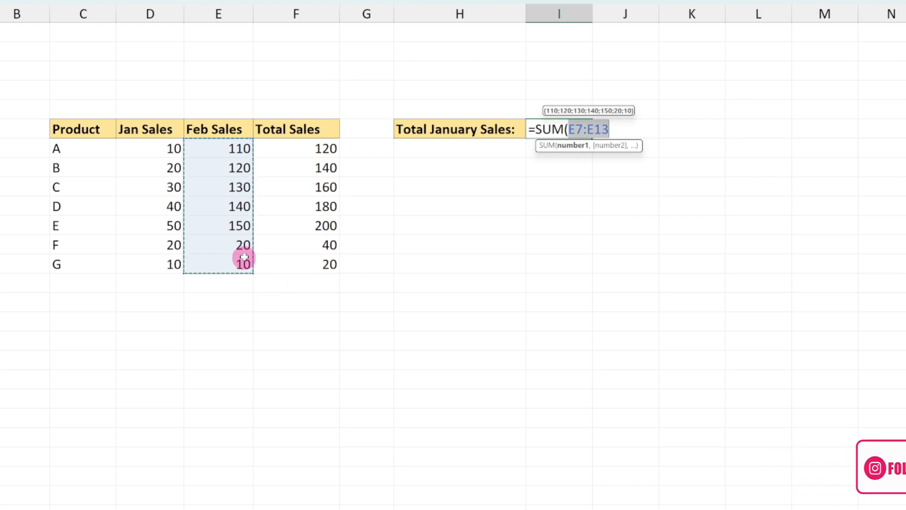
text())
key(Return)
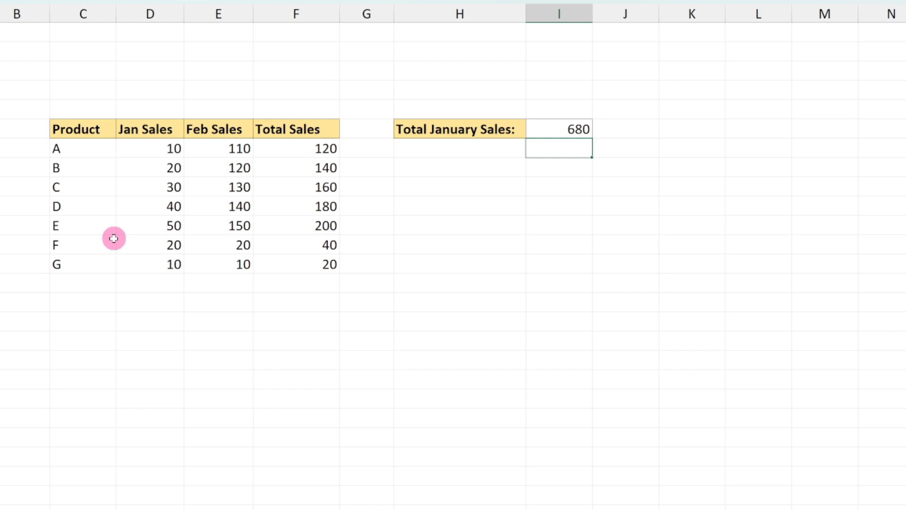
Step: Add product H in row 14 below the data with Feb Sales of 100, leaving Jan Sales blank
click(87, 281)
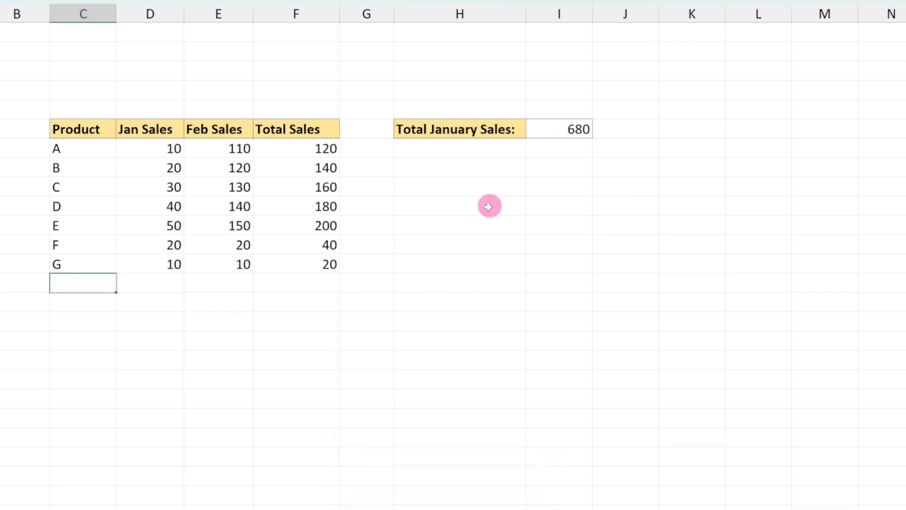
text(H)
key(Tab)
key(Tab)
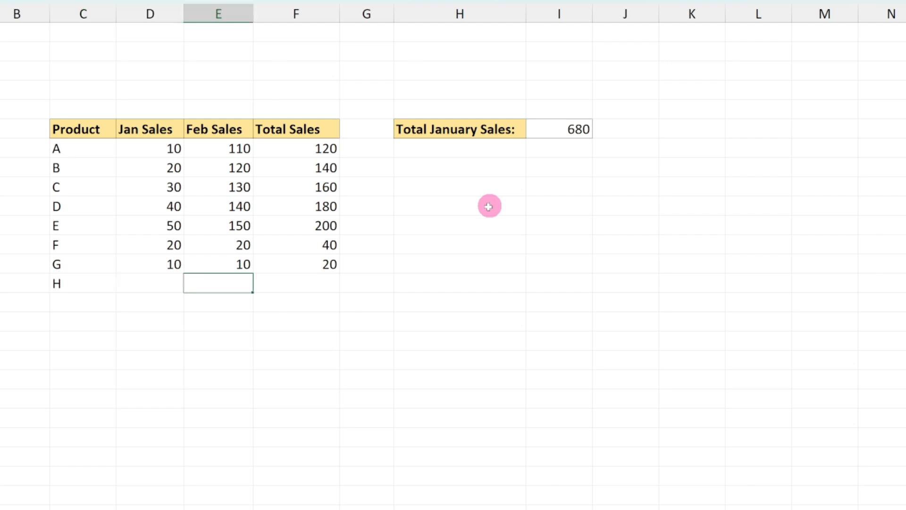
text(100)
key(Return)
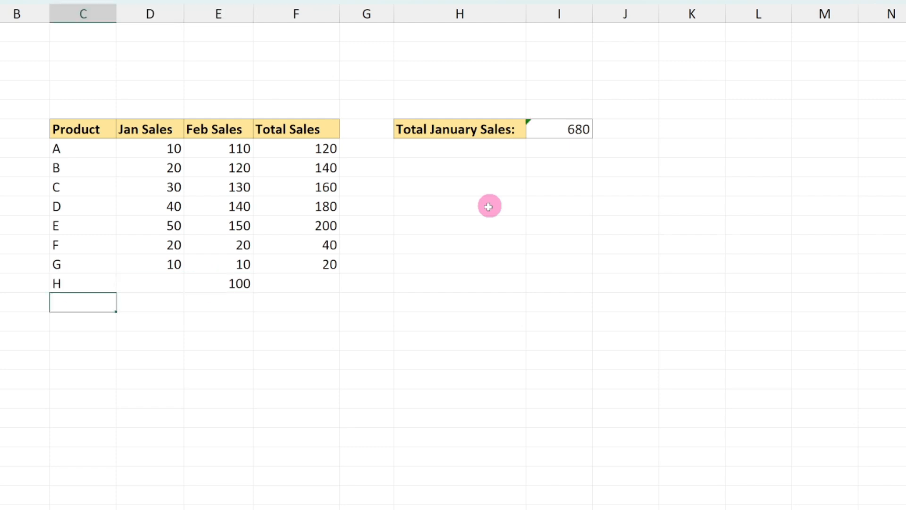
Step: Extend the SUM range in I6 to E7:E14 so it includes product H
double_click(556, 129)
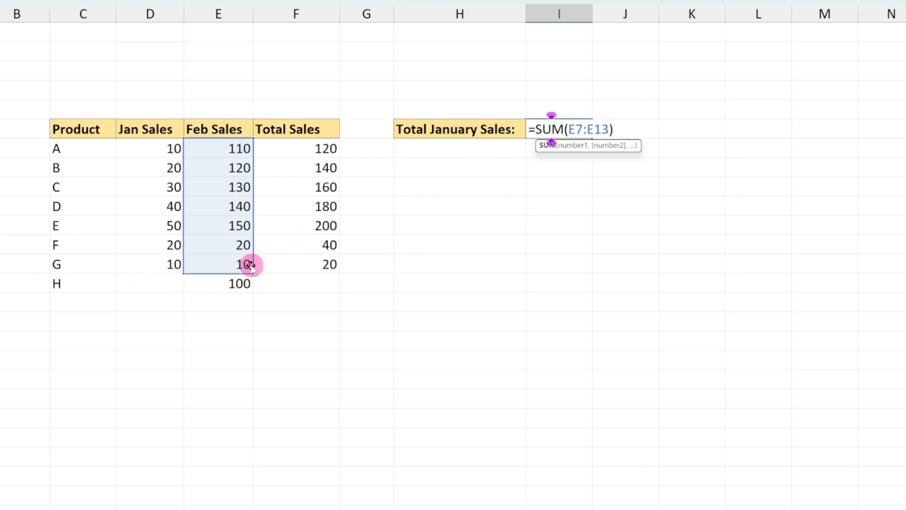
drag(251, 268, 257, 286)
key(Return)
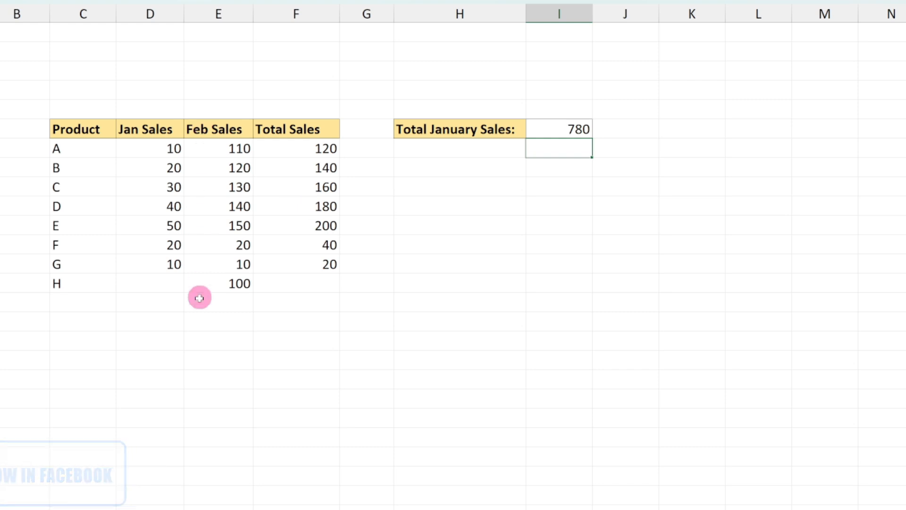
Step: Add product I in row 15 below product H with Feb Sales of 200, leaving Jan Sales blank
click(76, 303)
text(I)
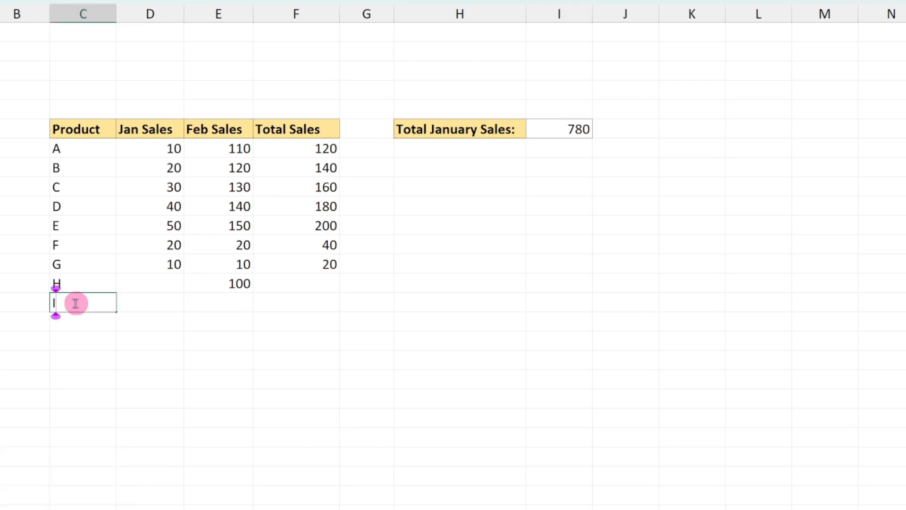
key(Tab)
key(Tab)
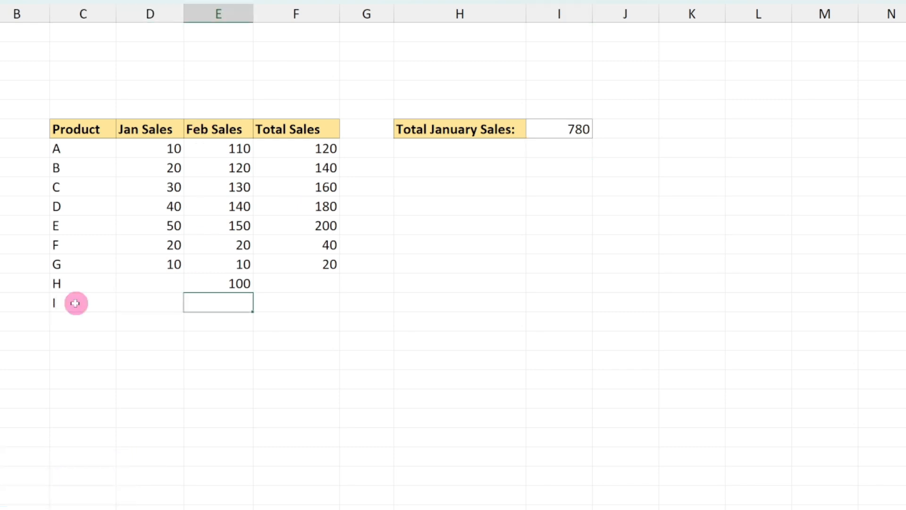
text(200)
key(Tab)
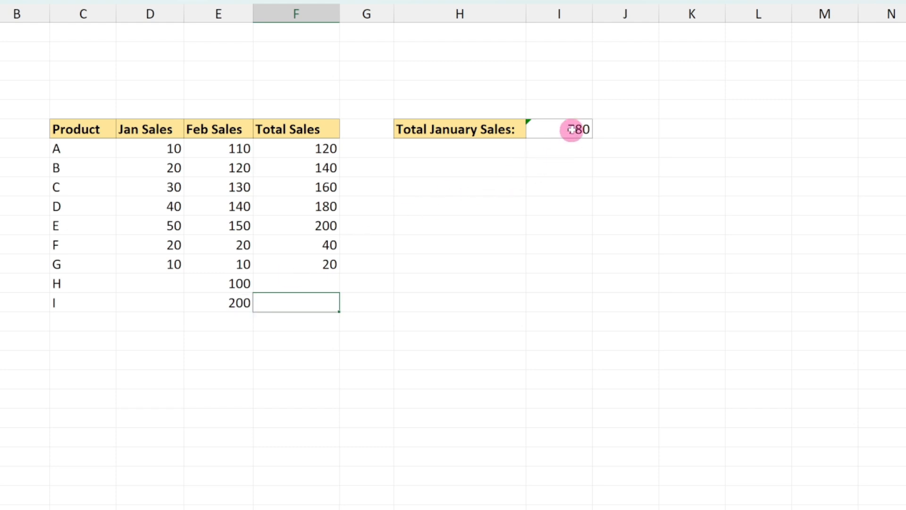
Step: Check which cells the SUM formula in I6 covers and clear that cell
click(557, 131)
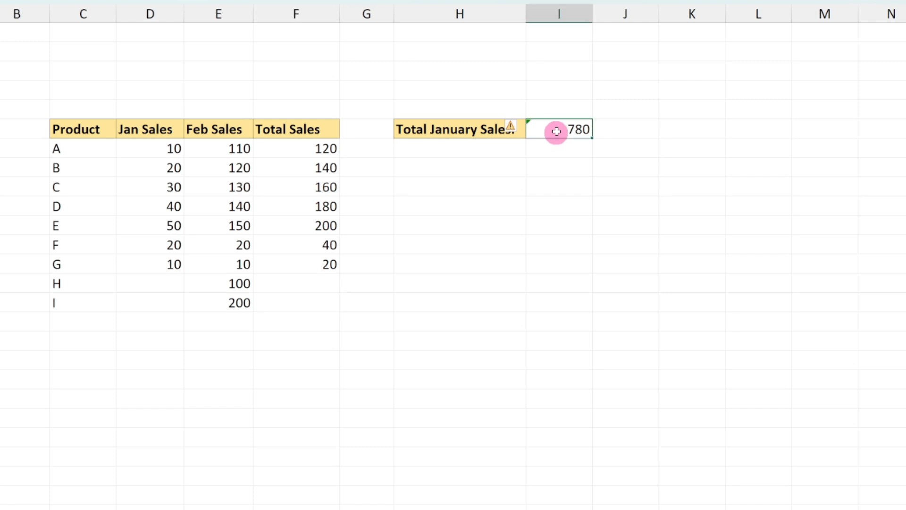
double_click(556, 131)
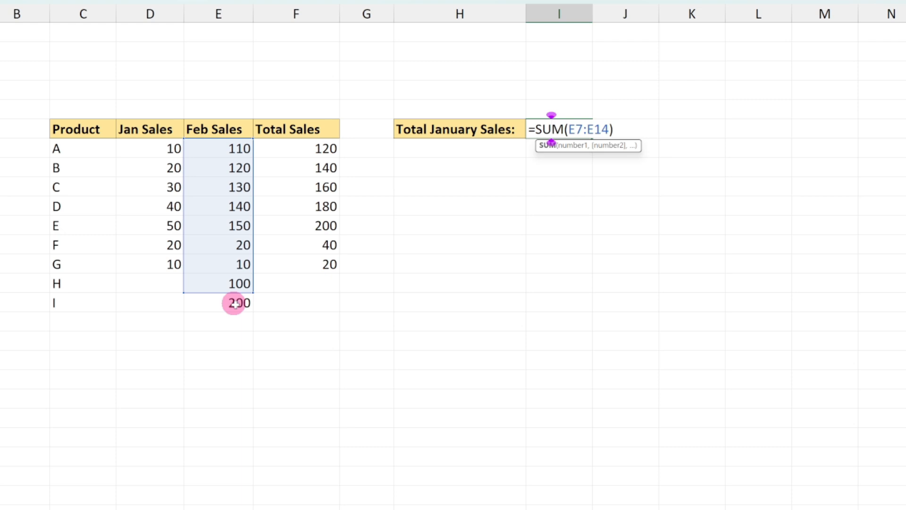
click(318, 263)
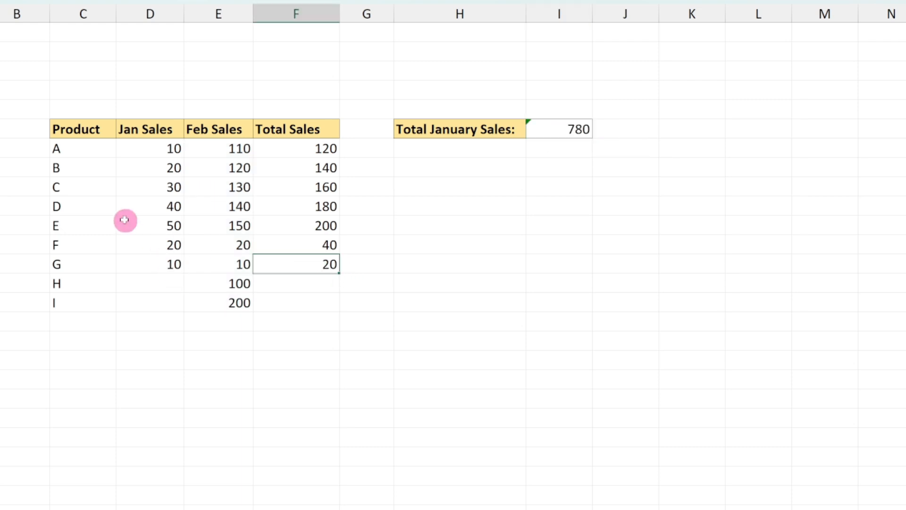
click(569, 137)
key(Delete)
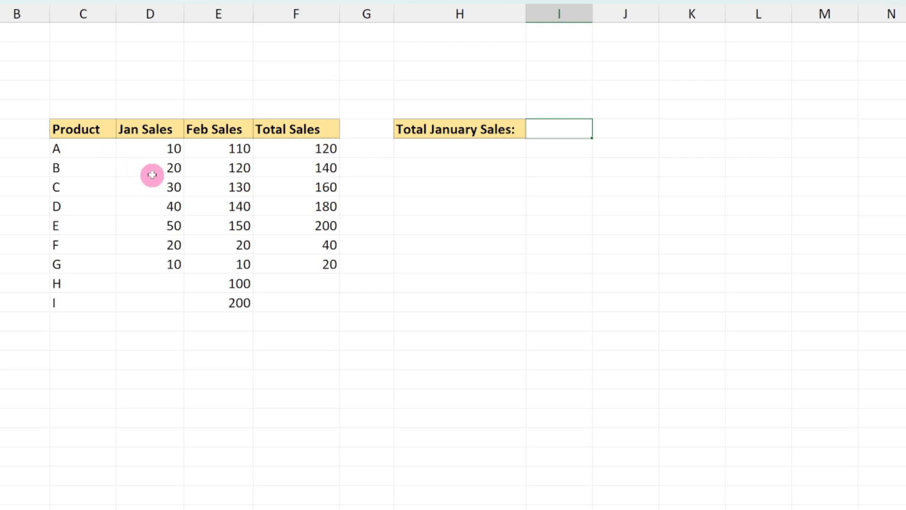
Step: Convert the product sales range C6:F15 into an Excel table, keeping row 6 as its headers
click(76, 129)
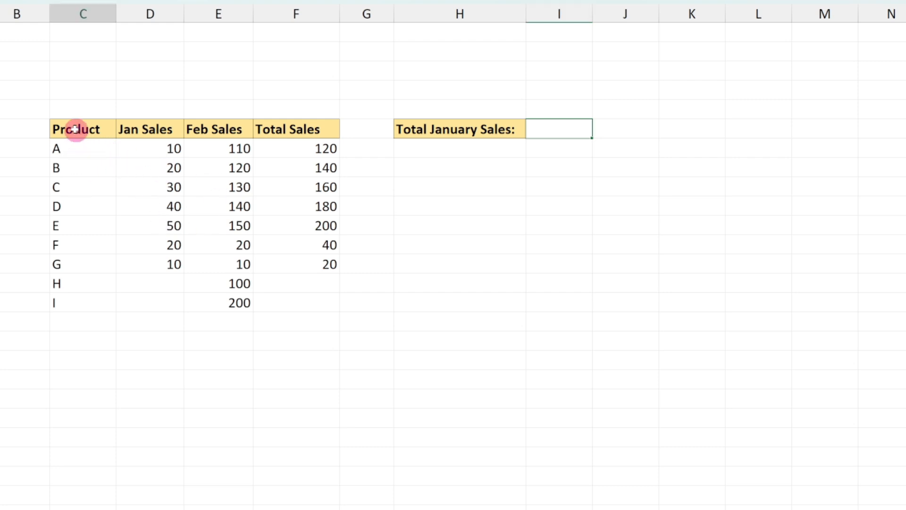
drag(76, 129, 305, 305)
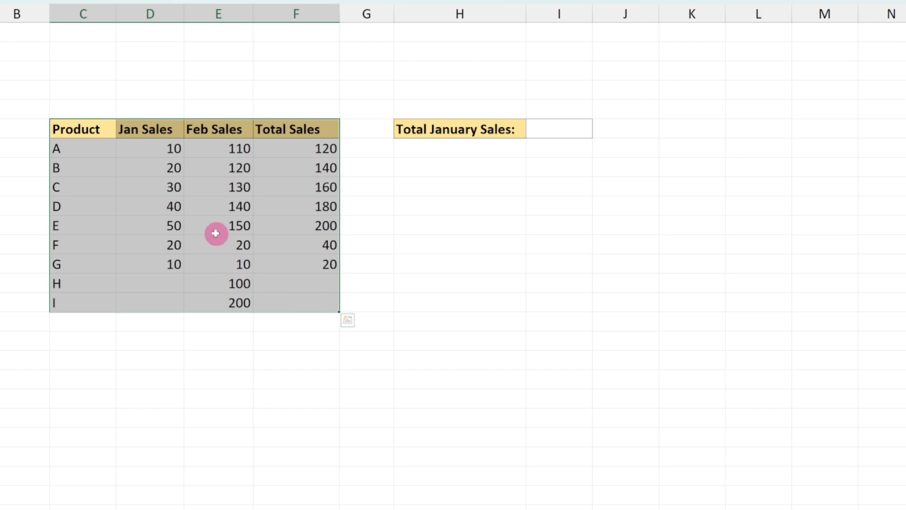
click(176, 204)
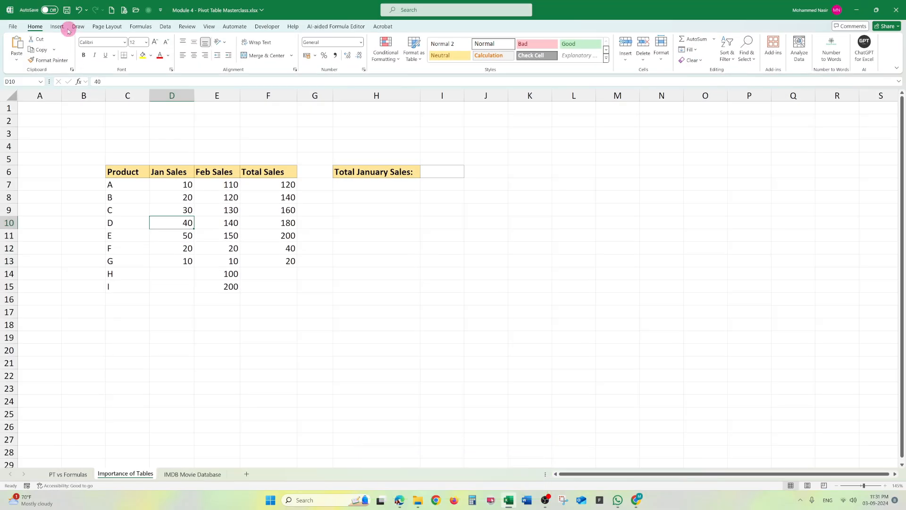
click(67, 29)
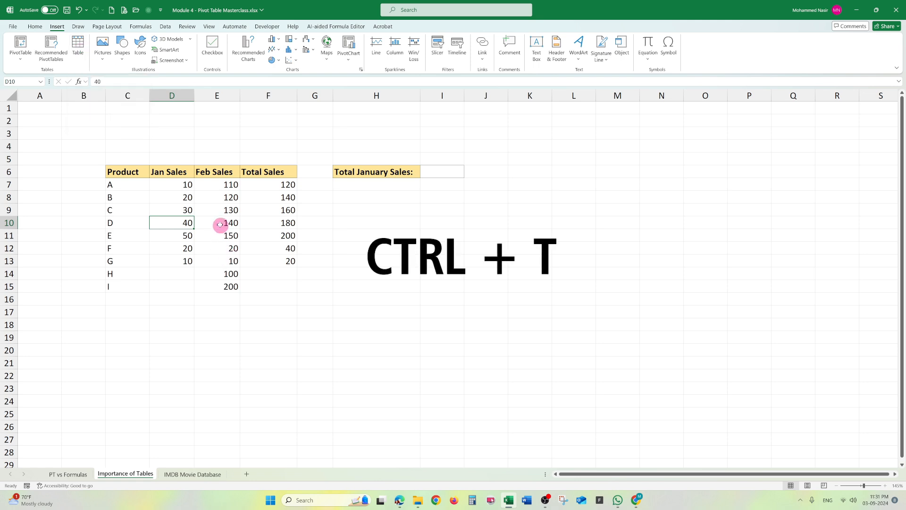
key(ctrl+t)
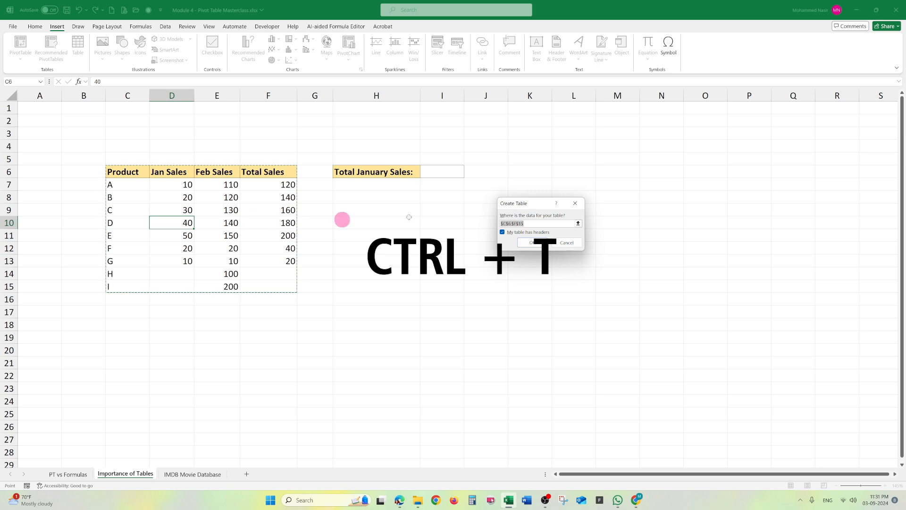
drag(518, 206, 336, 217)
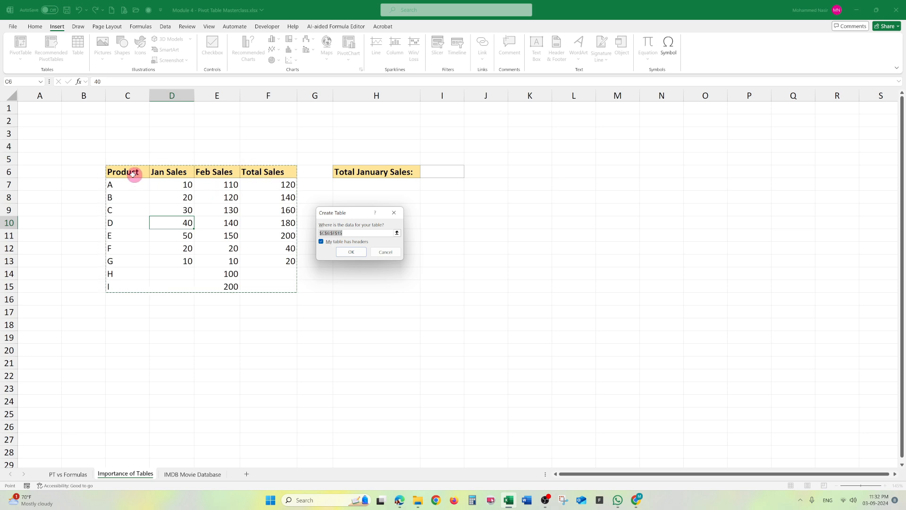
click(321, 242)
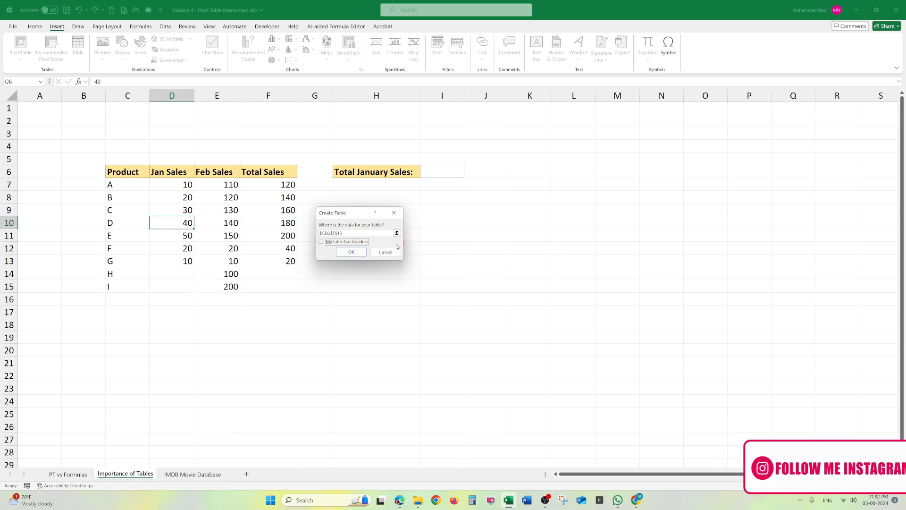
click(322, 242)
click(342, 254)
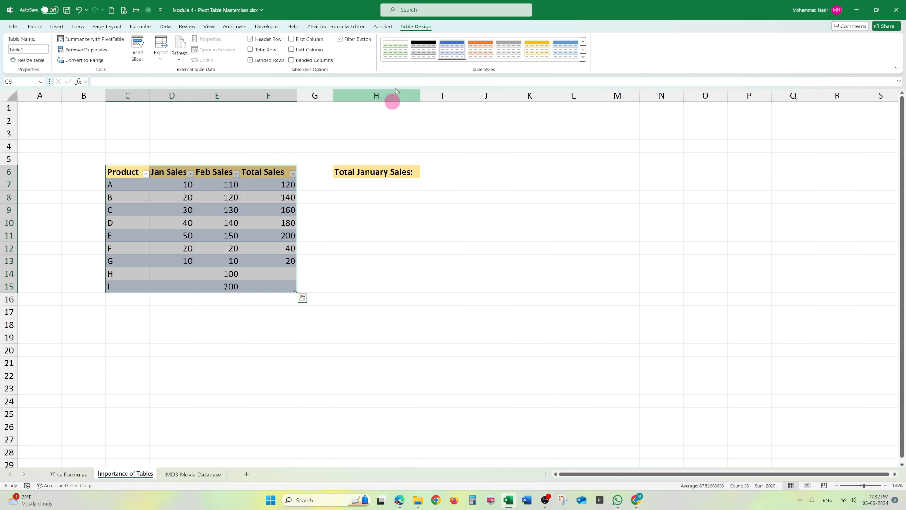
Step: Apply the None table style to the sales table and turn off the filter buttons in its header row
click(584, 59)
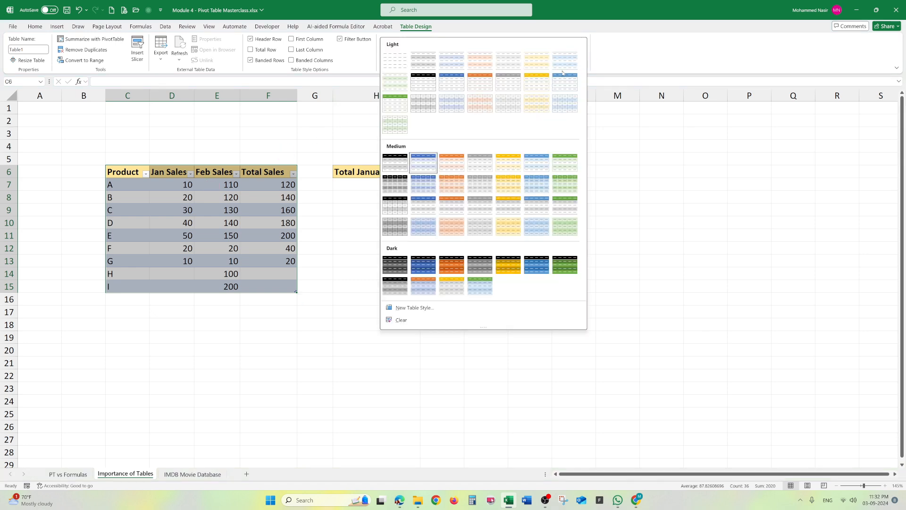
click(395, 61)
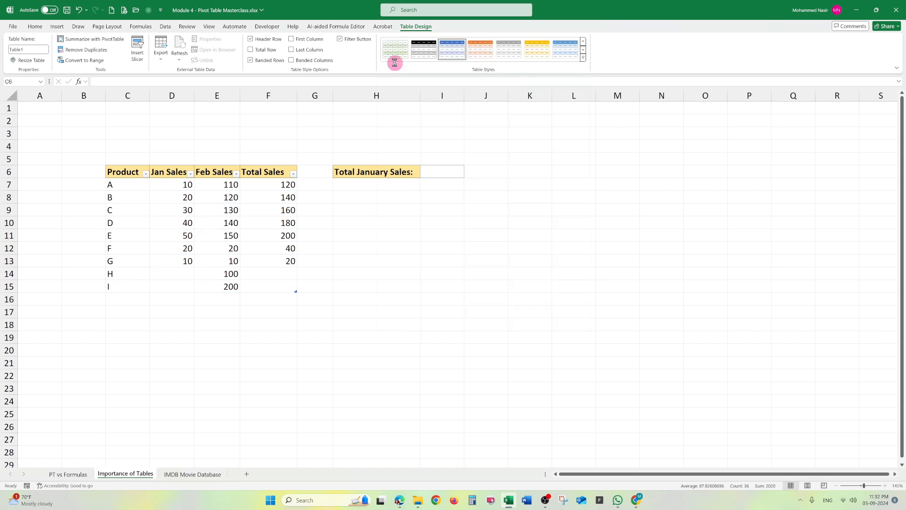
click(268, 173)
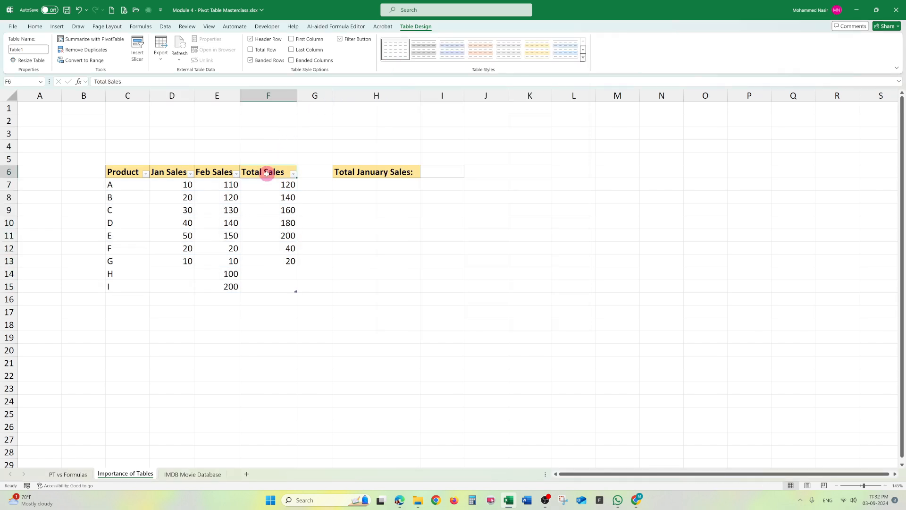
click(227, 210)
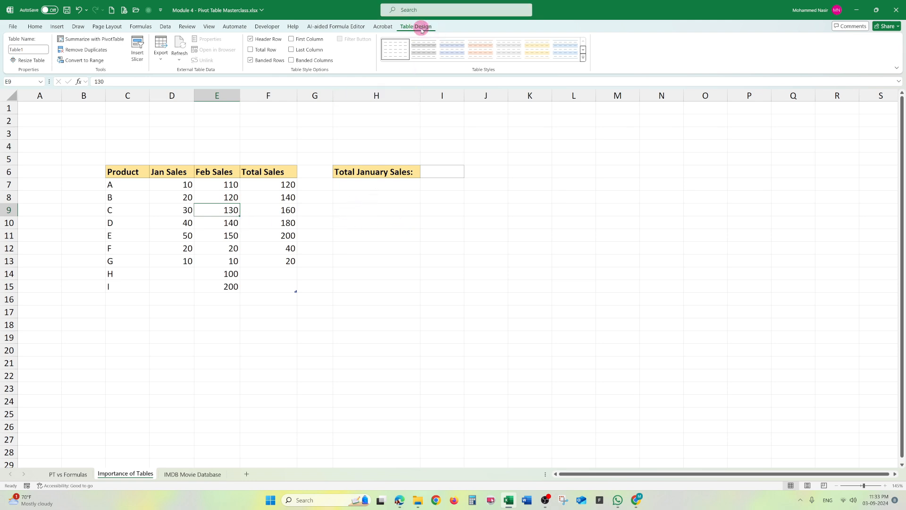
Step: Rename the sales table as Sales_tb
click(379, 209)
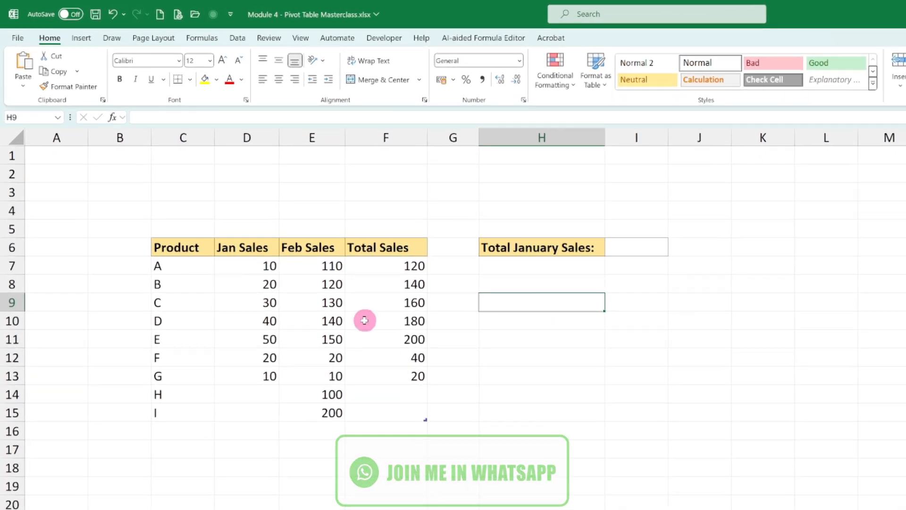
click(313, 340)
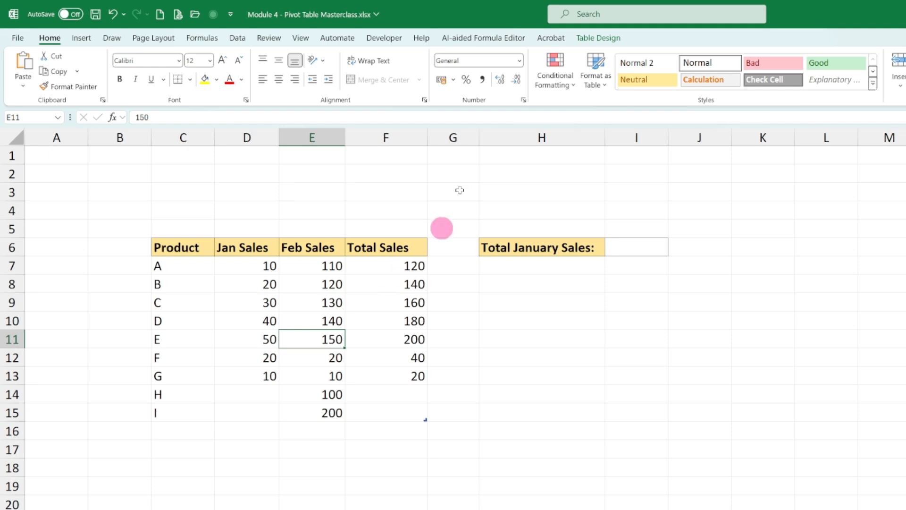
click(592, 36)
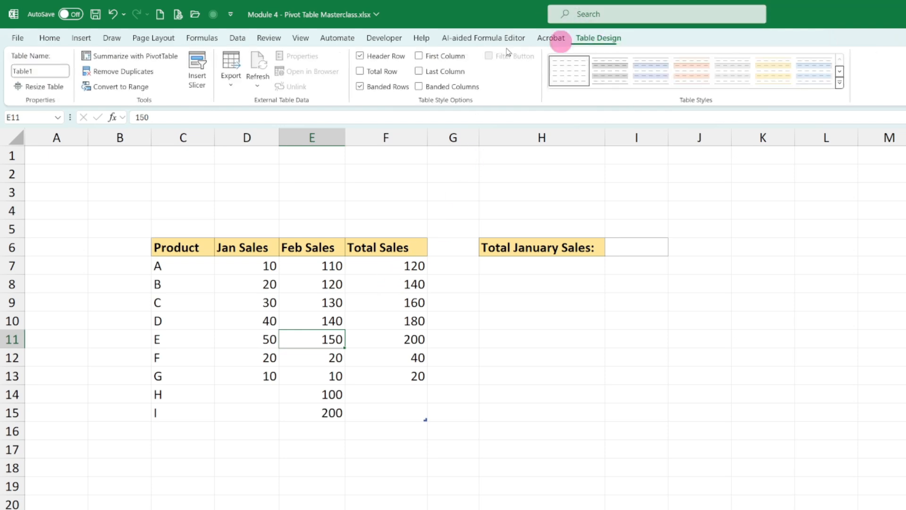
click(39, 72)
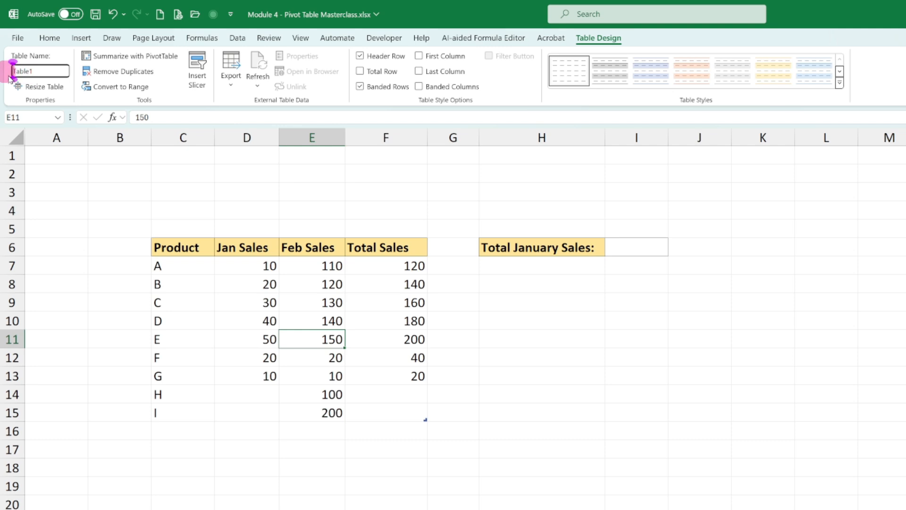
text(Sales)
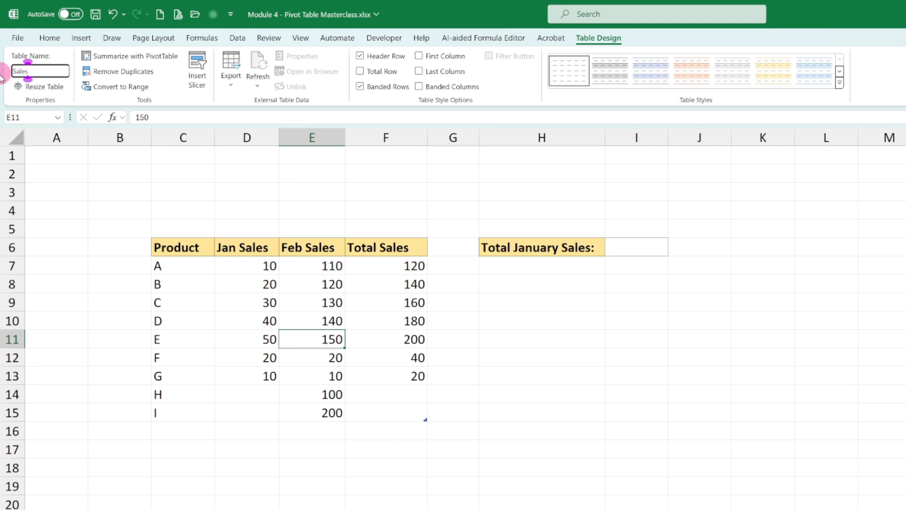
text(_tb)
key(Return)
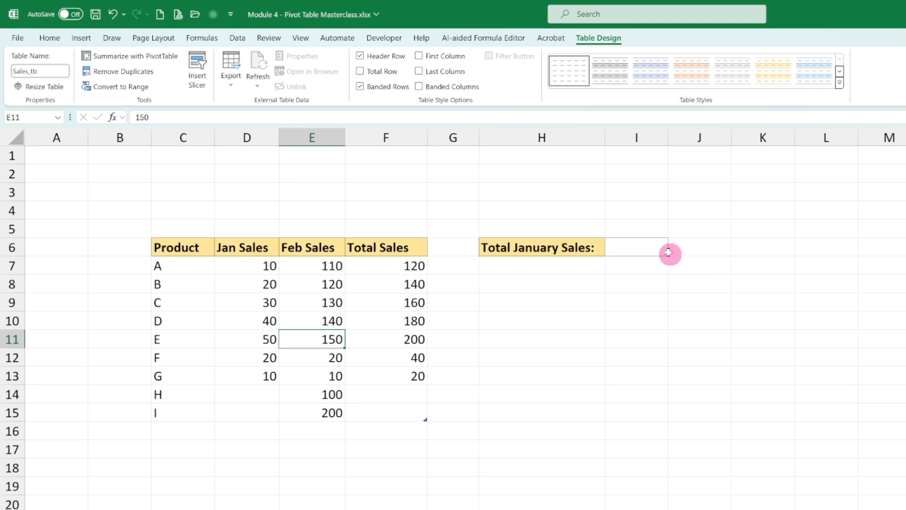
Step: Enter =SUM(Sales_tb[Jan Sales]) in I6 to total the table's January sales
click(653, 244)
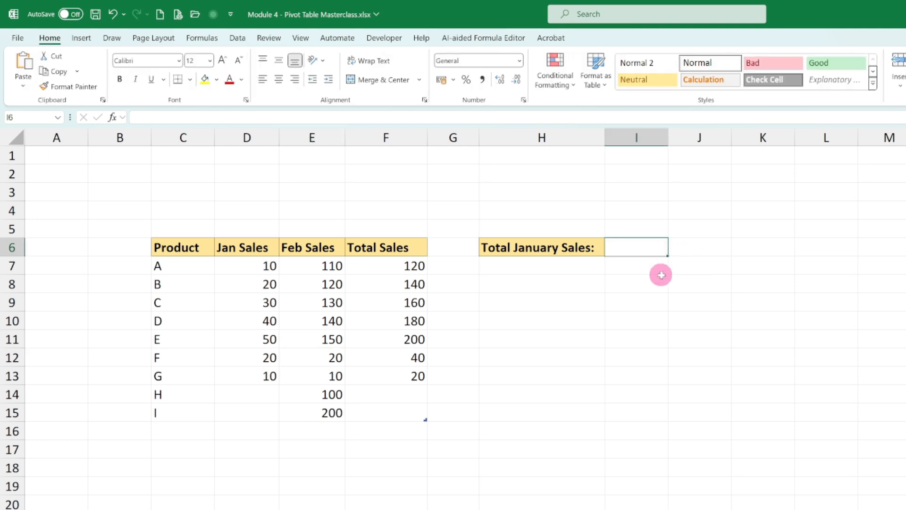
text(=sum)
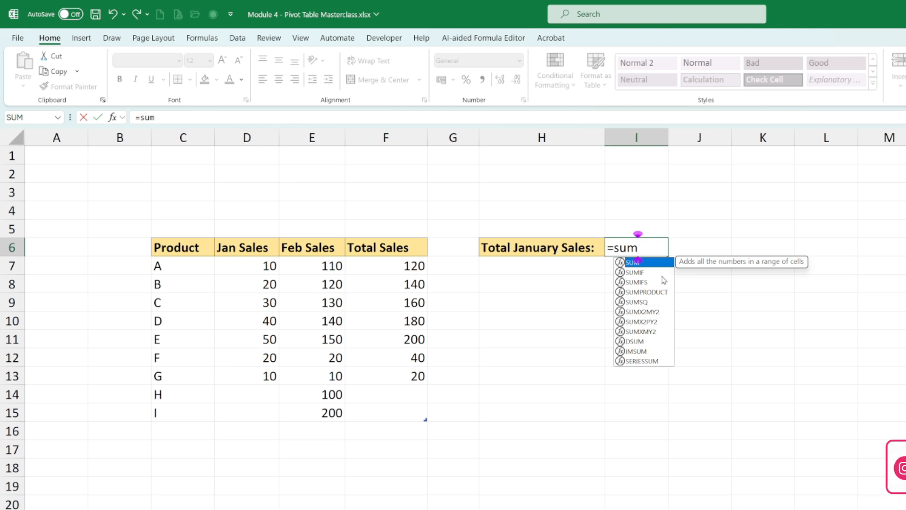
key(Tab)
text(tab)
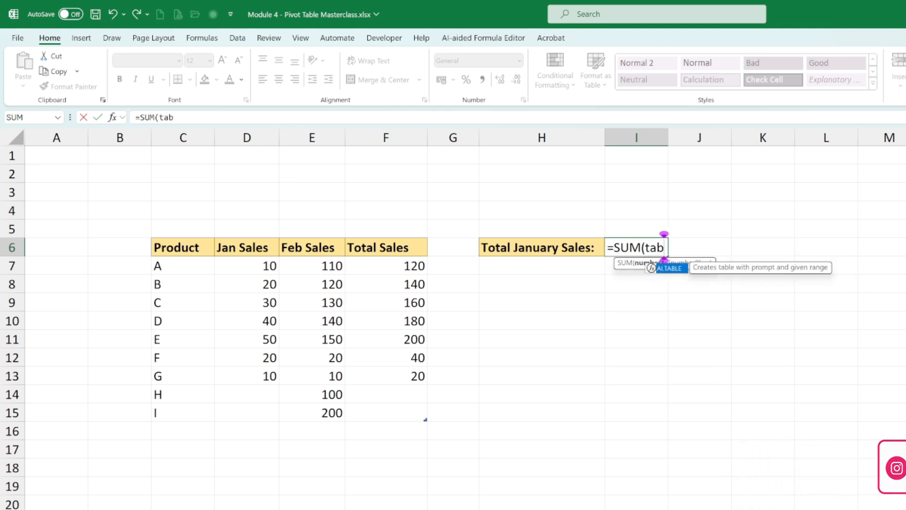
key(BackSpace)
key(BackSpace)
key(BackSpace)
text(sa)
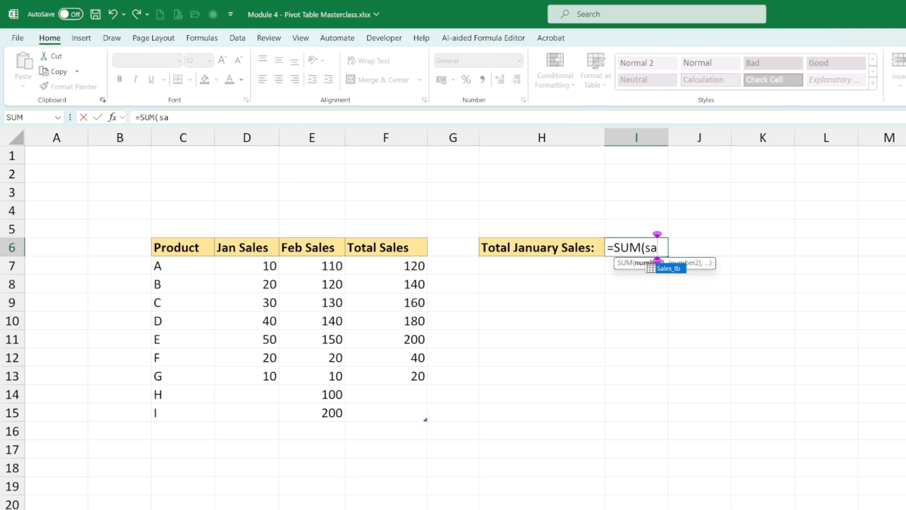
double_click(675, 272)
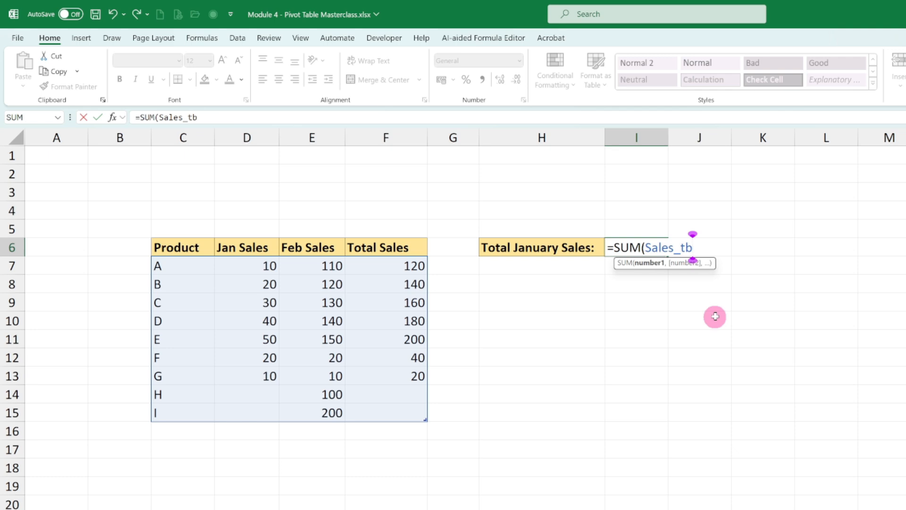
text([)
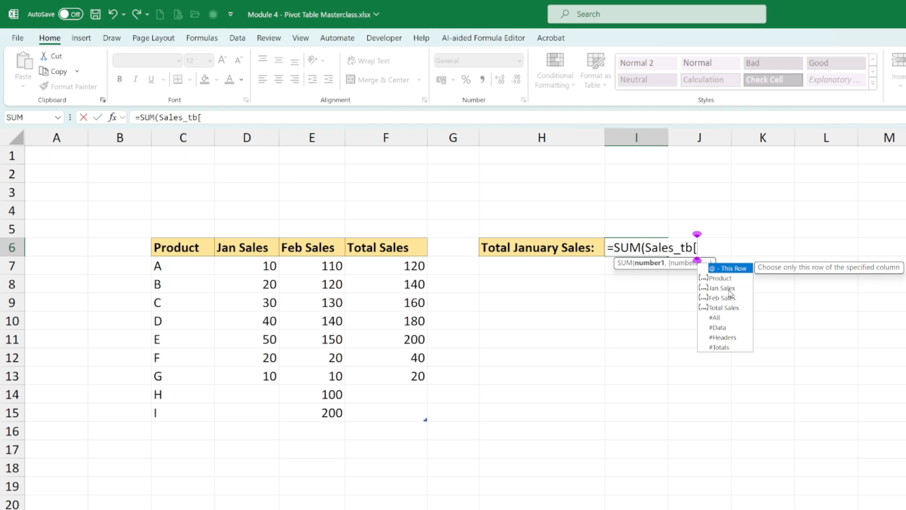
double_click(728, 289)
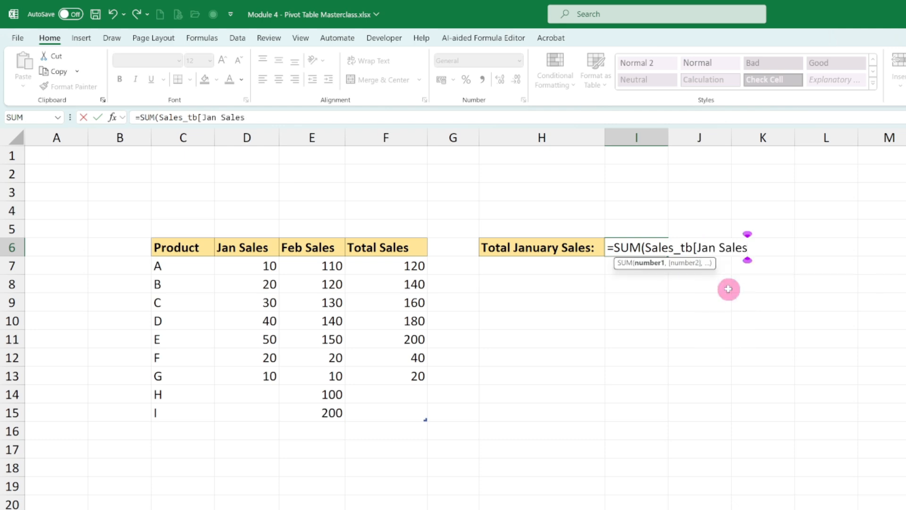
text(])
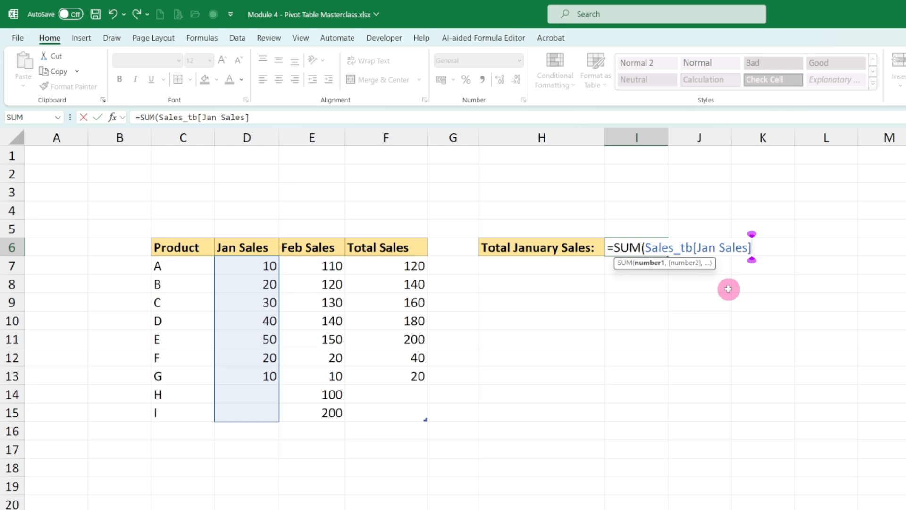
text())
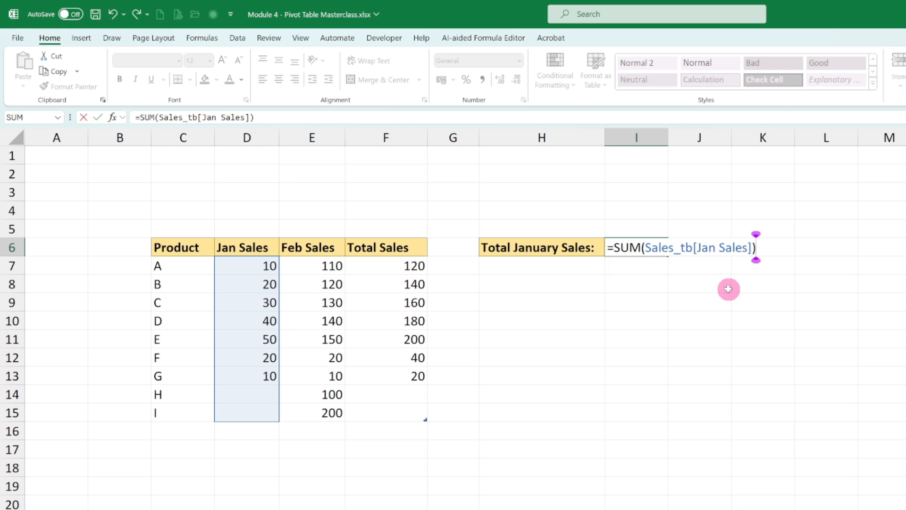
key(Return)
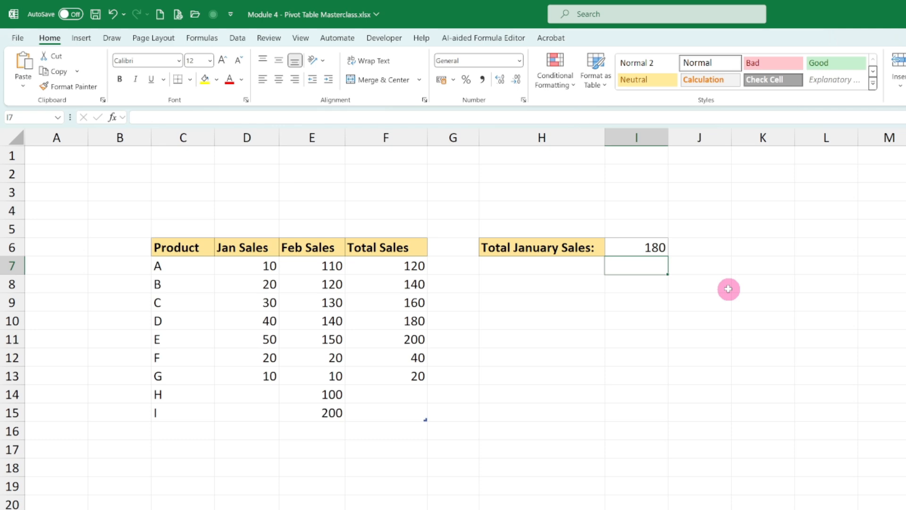
Step: Enter Jan Sales of 20 for product H and 100 for product I
click(251, 392)
text(20)
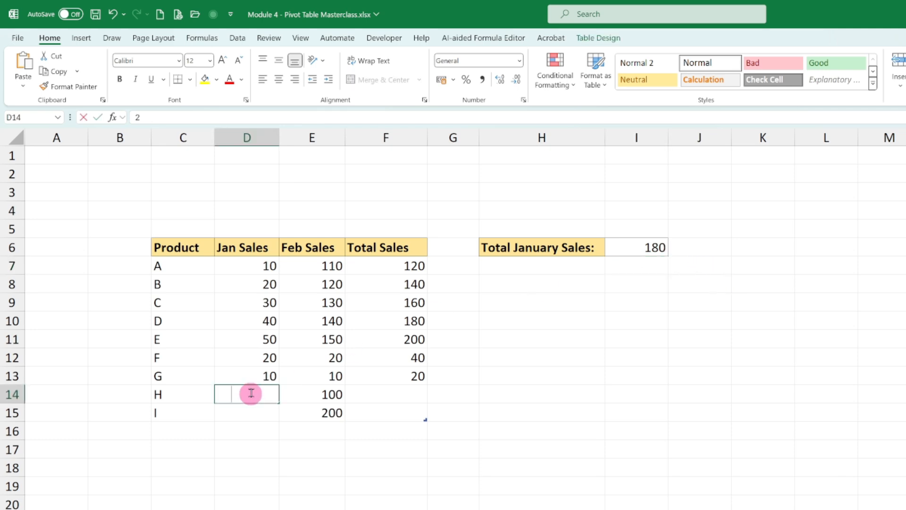
key(Return)
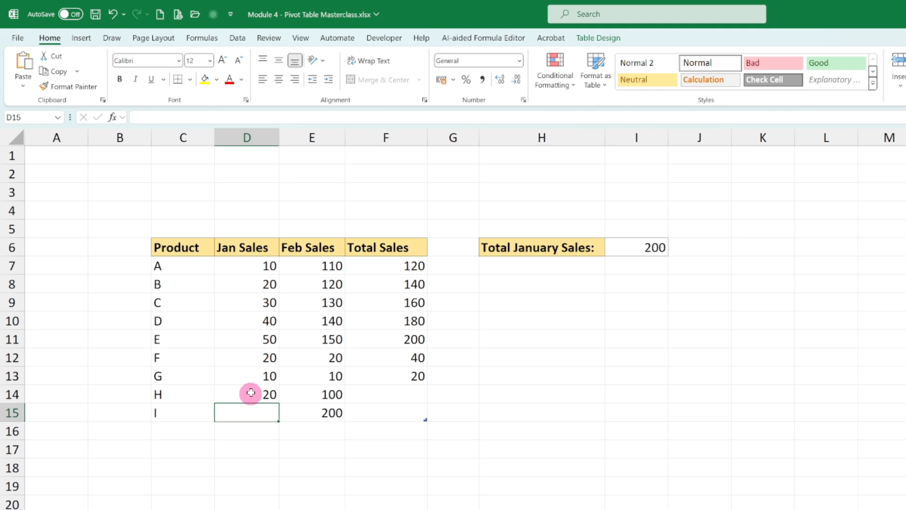
text(100)
key(Return)
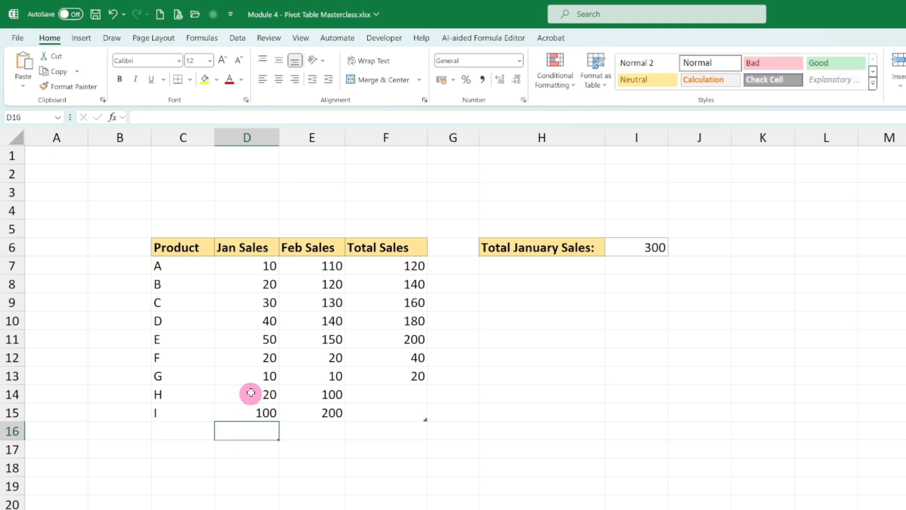
Step: Add a new table row in row 16 below product I with Jan Sales of 10, leaving the product name blank
text(10)
key(Return)
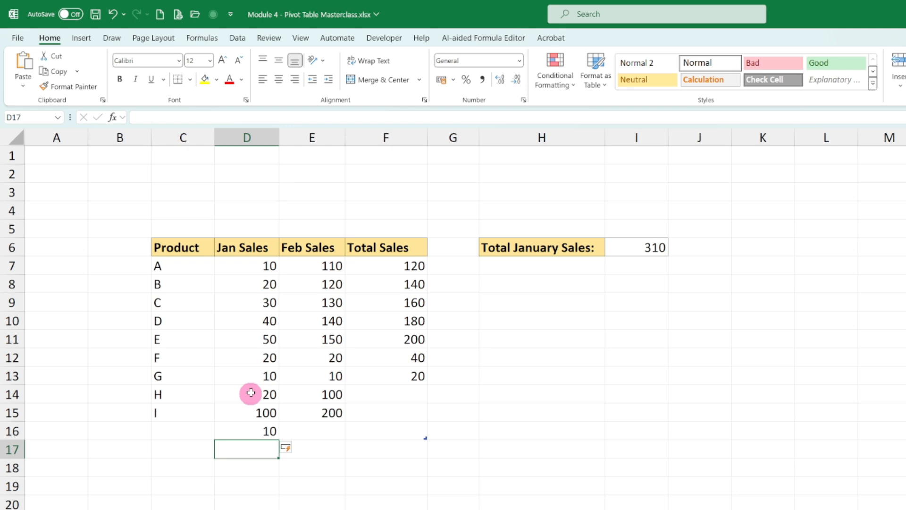
click(249, 427)
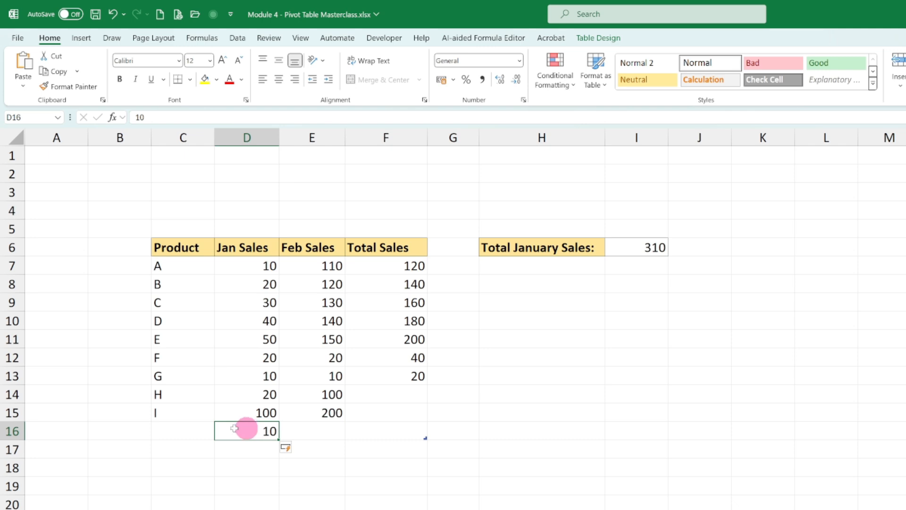
click(187, 429)
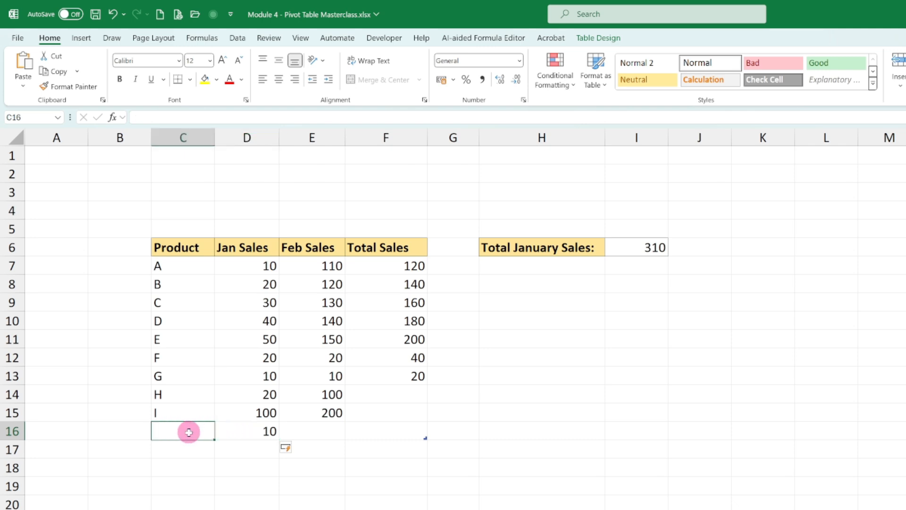
key(Right)
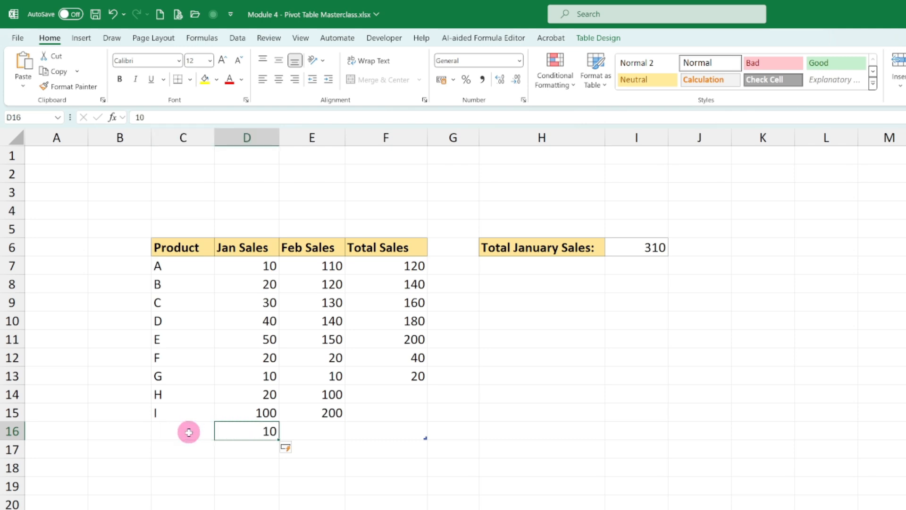
Step: Apply the orange banded style from the second row of Medium styles to the sales table
click(190, 267)
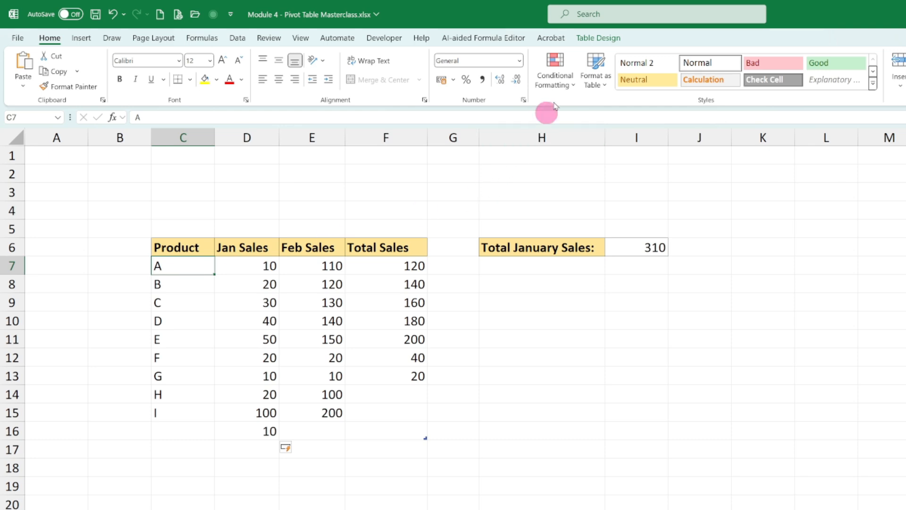
click(597, 38)
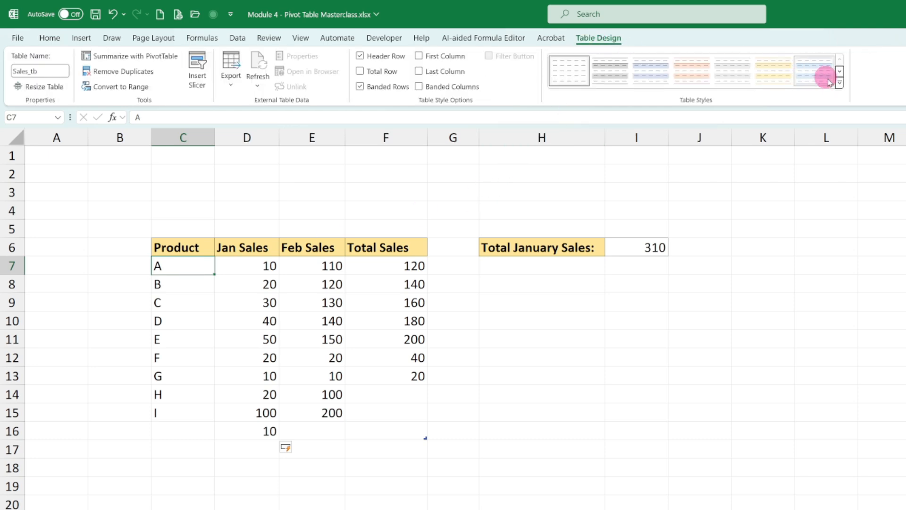
click(840, 82)
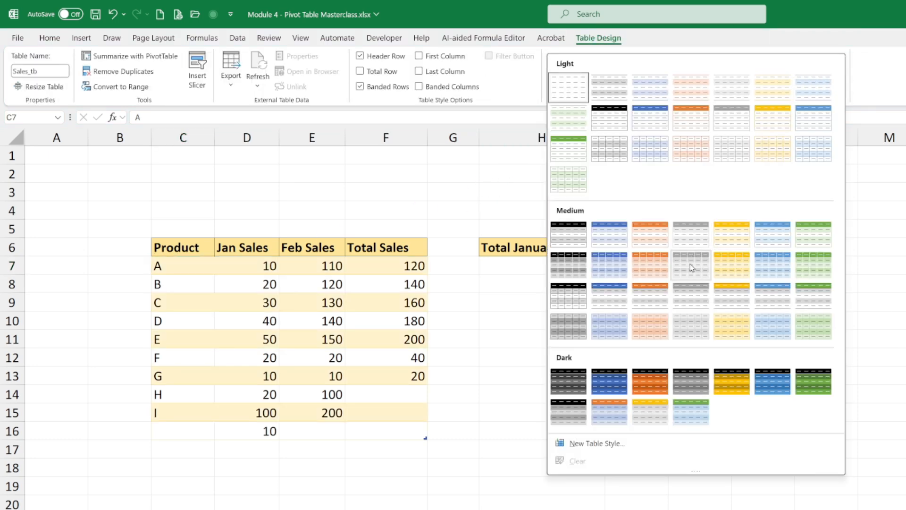
click(650, 266)
Step: Enter Feb Sales of 200 in row 16 of the sales table
click(394, 437)
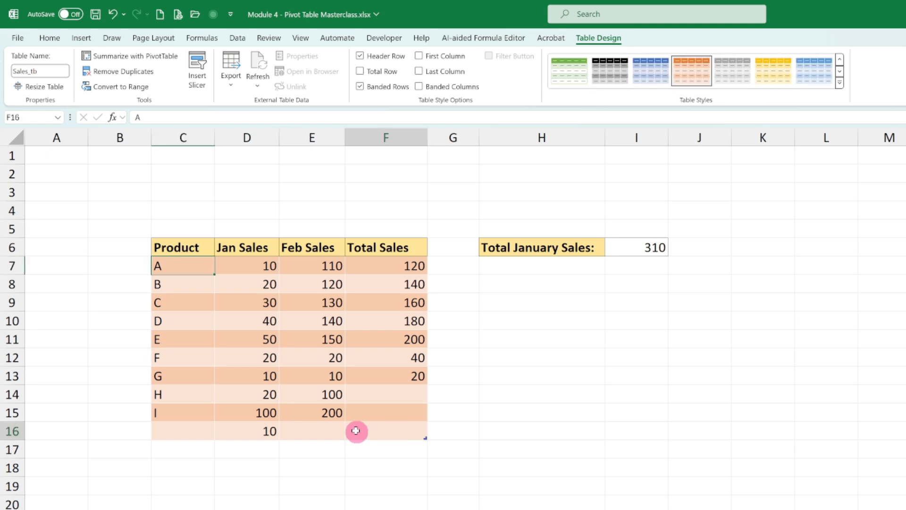
click(324, 431)
text(20)
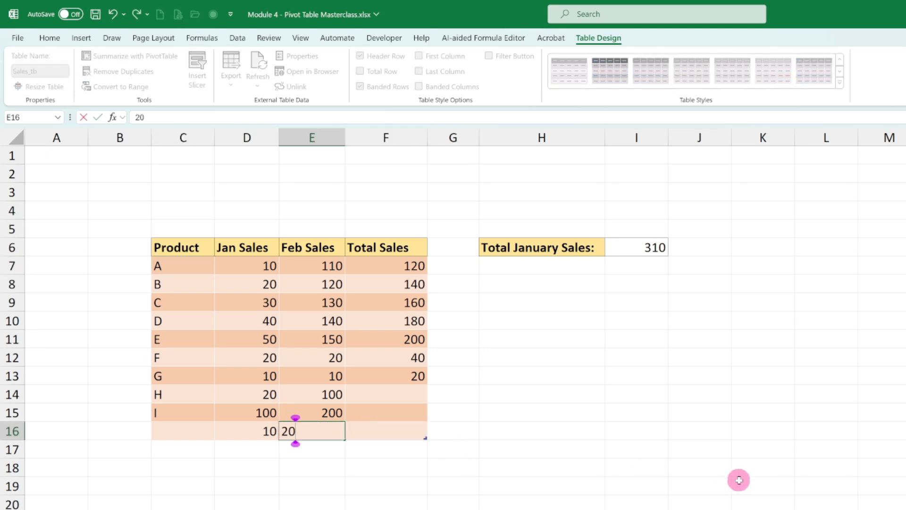
text(0)
key(Return)
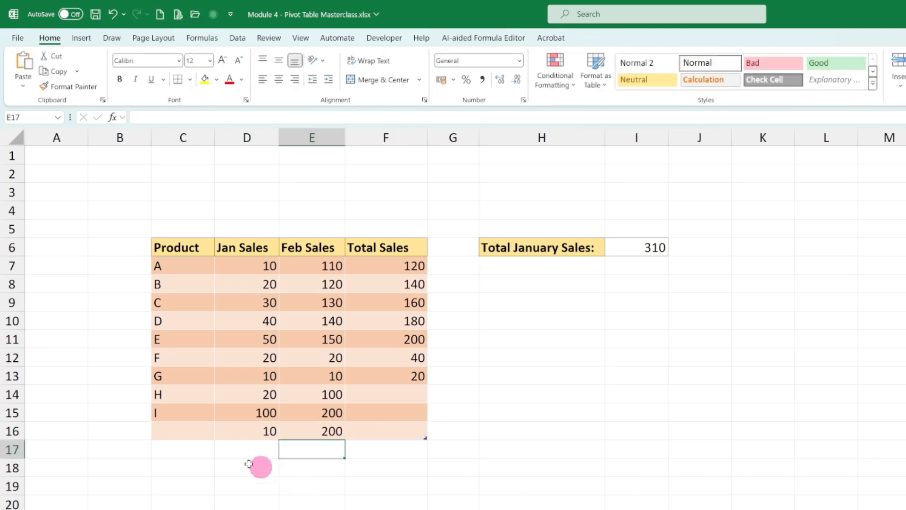
Step: Fill in the missing product name in C16 as K
click(203, 448)
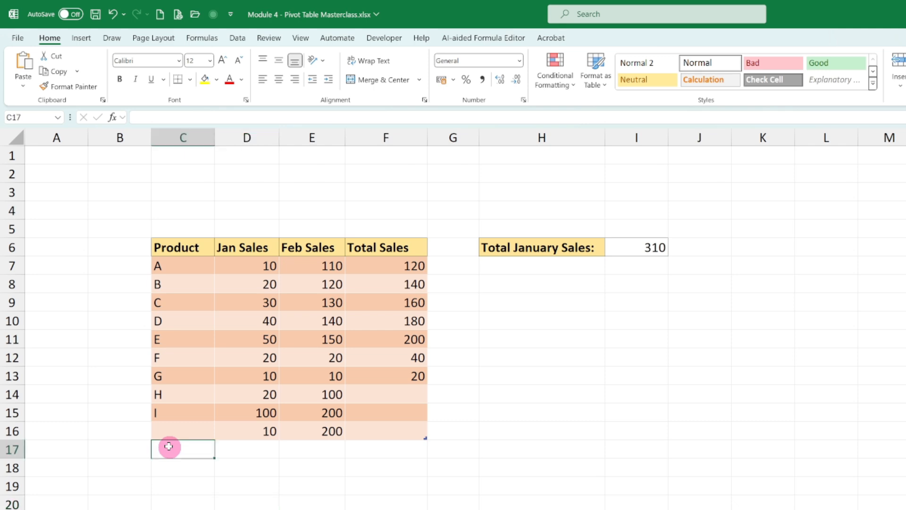
key(Up)
key(F2)
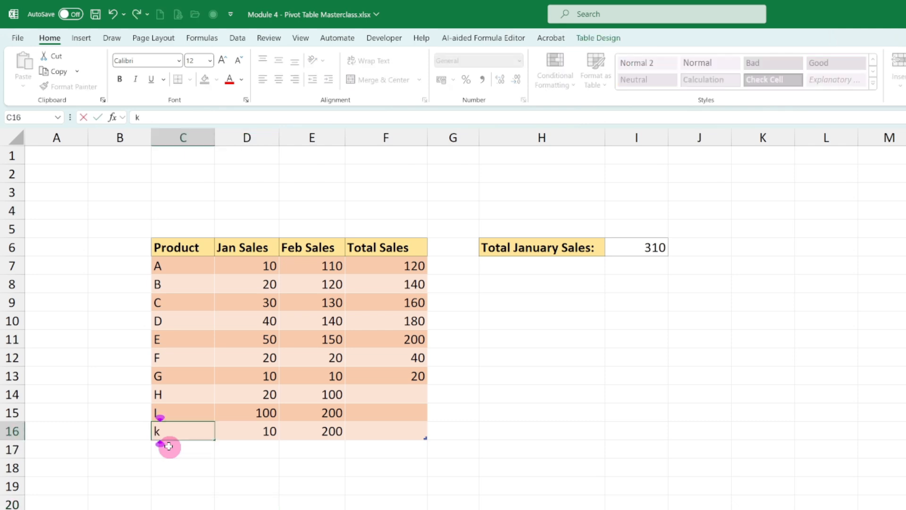
text(K)
key(Return)
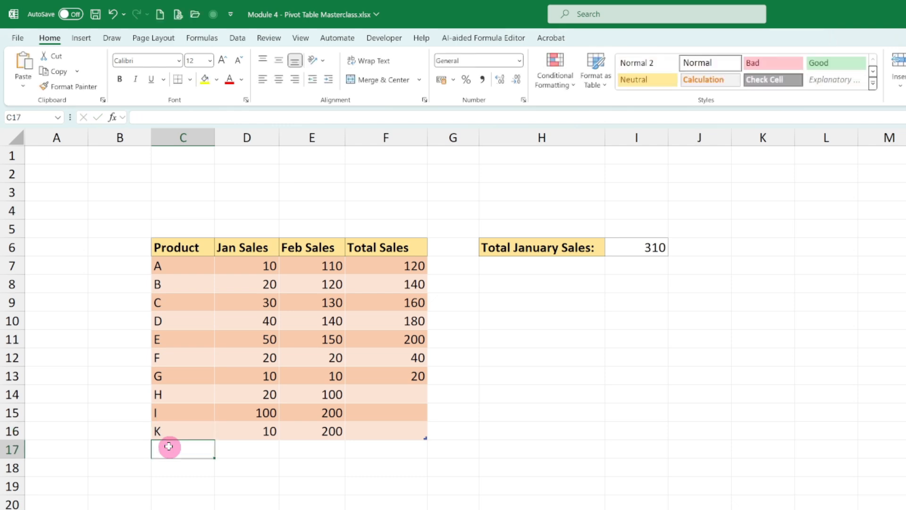
Step: Add product L with Jan Sales of 50 as a new table row directly below product K
text(L)
key(Tab)
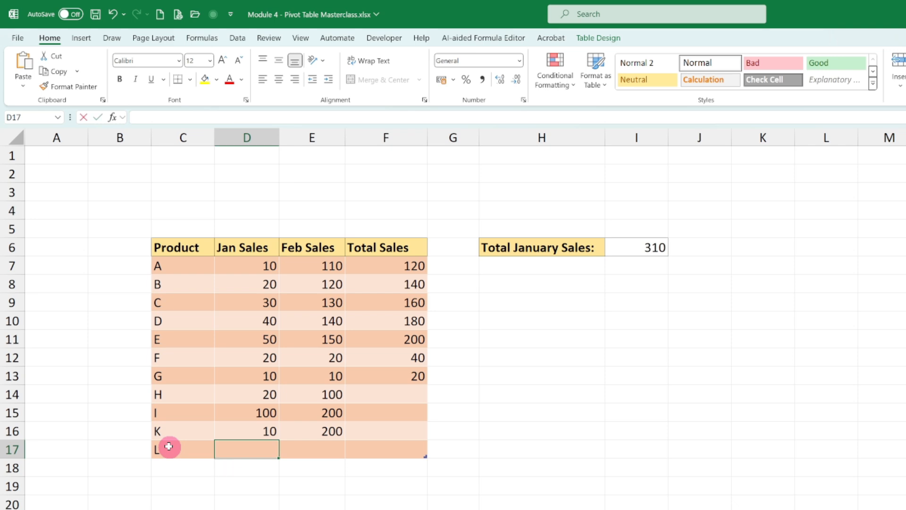
text(50)
key(Tab)
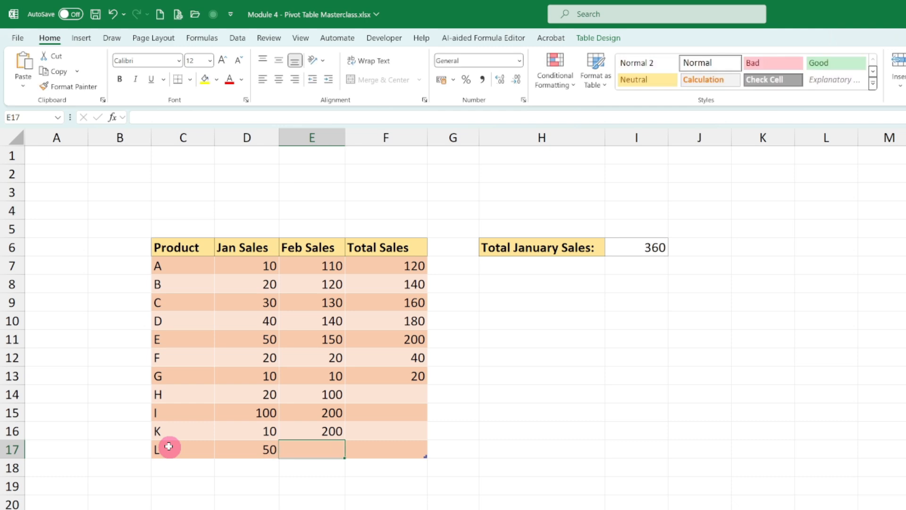
Step: Inspect the total January sales formula in I6 and the table range it references, leaving the formula as is
click(658, 246)
double_click(659, 245)
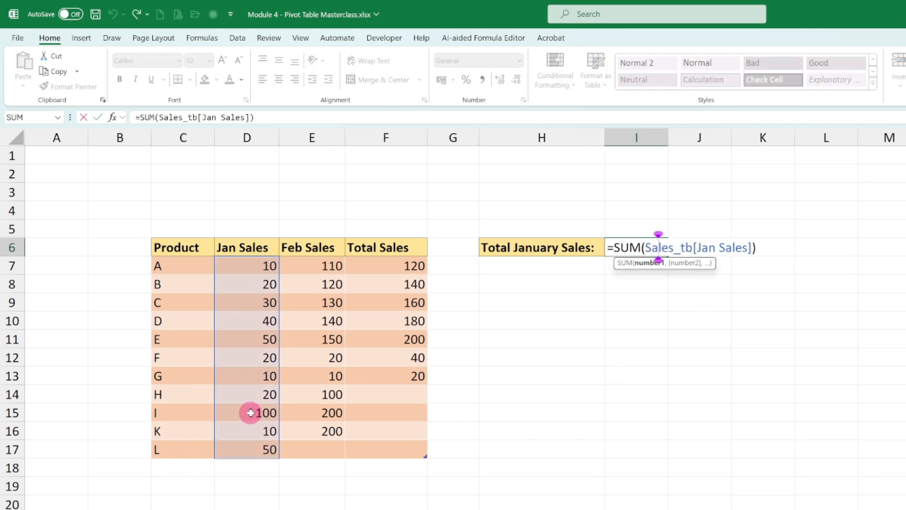
key(Return)
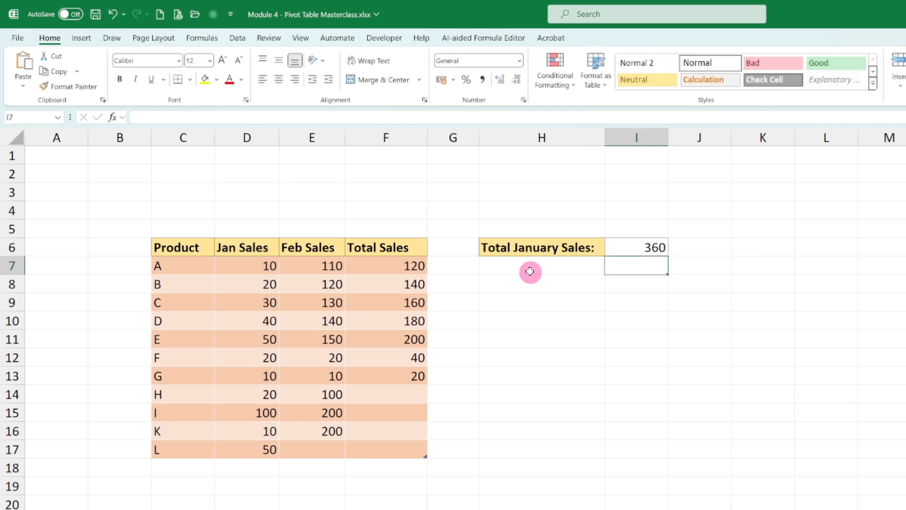
Step: Label H7 as February Sales, below the Total January Sales label
click(529, 271)
text(Fe)
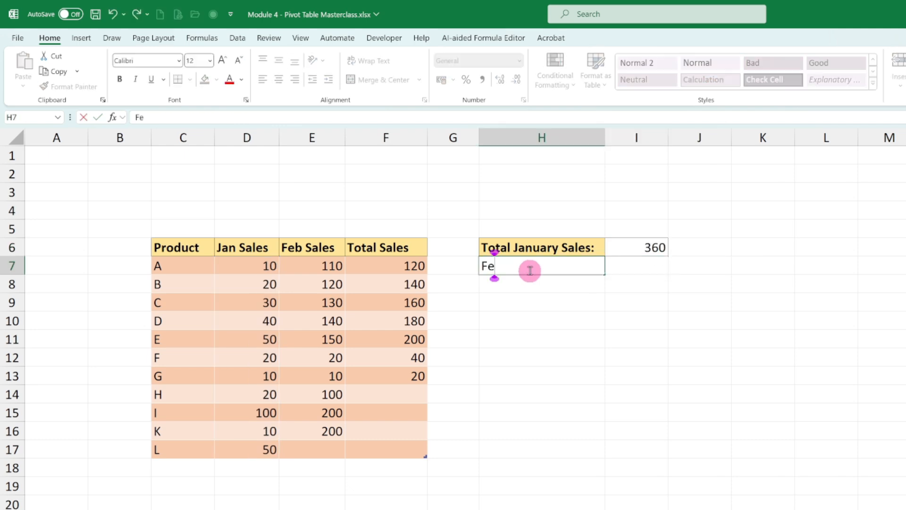
text(bruary)
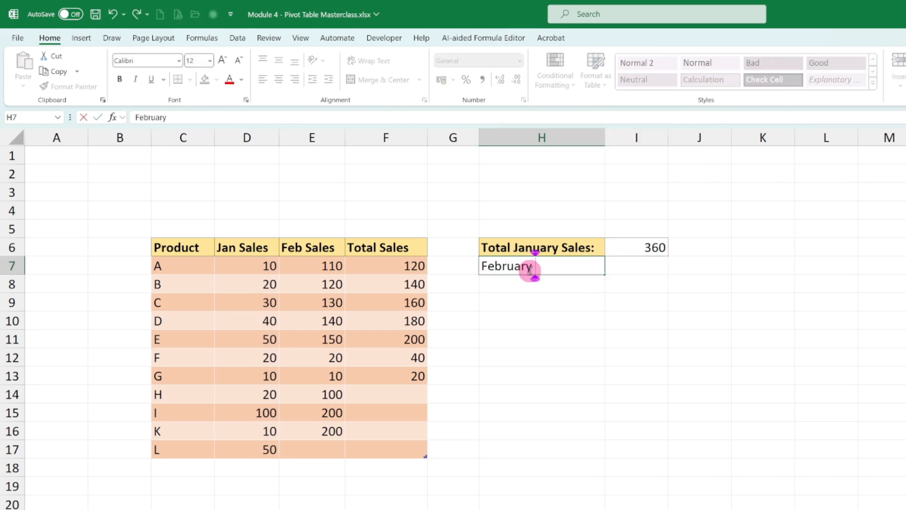
text( Sales)
key(Tab)
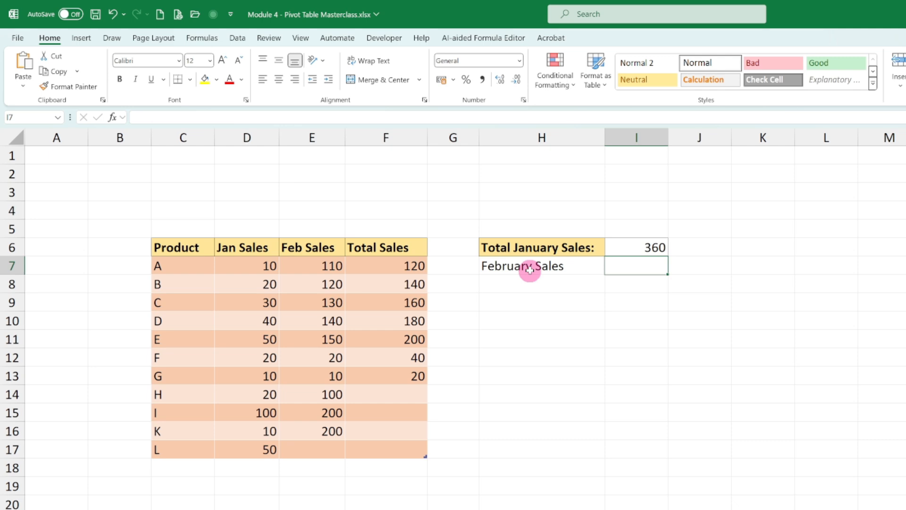
Step: Enter =SUM(Sales_tb[Feb Sales]) in I7 to total the table's February sales
text(=s)
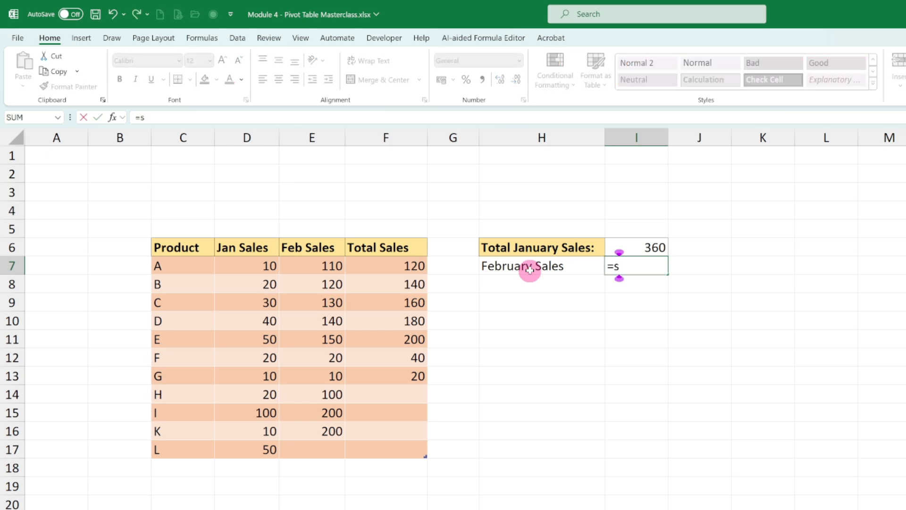
text(um(sal)
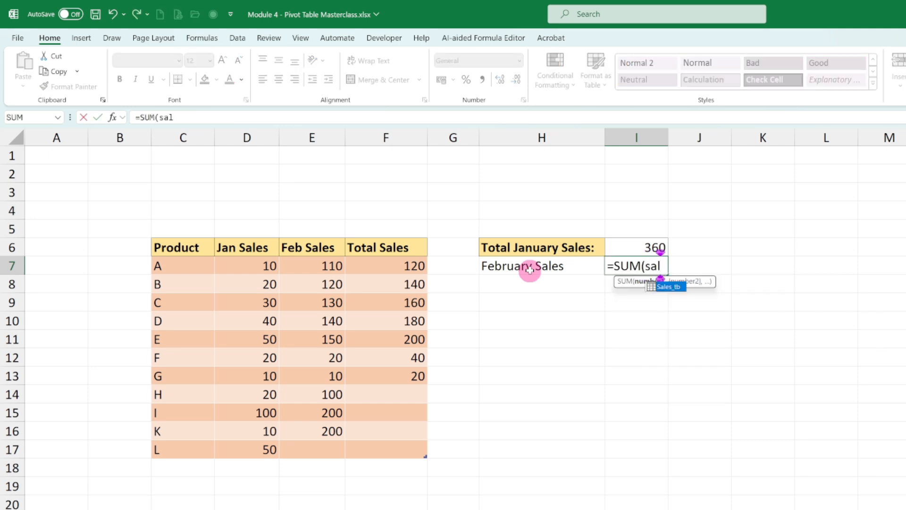
key(Tab)
text([Feb)
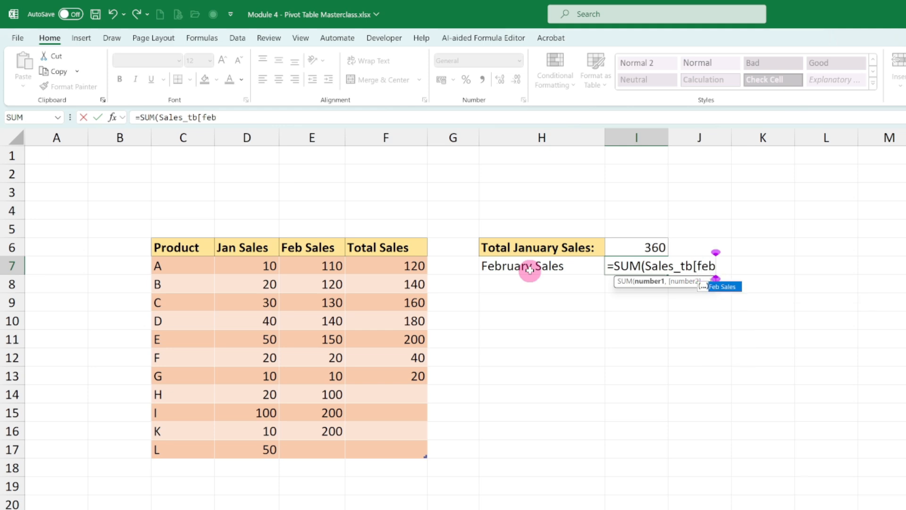
key(Tab)
text(]))
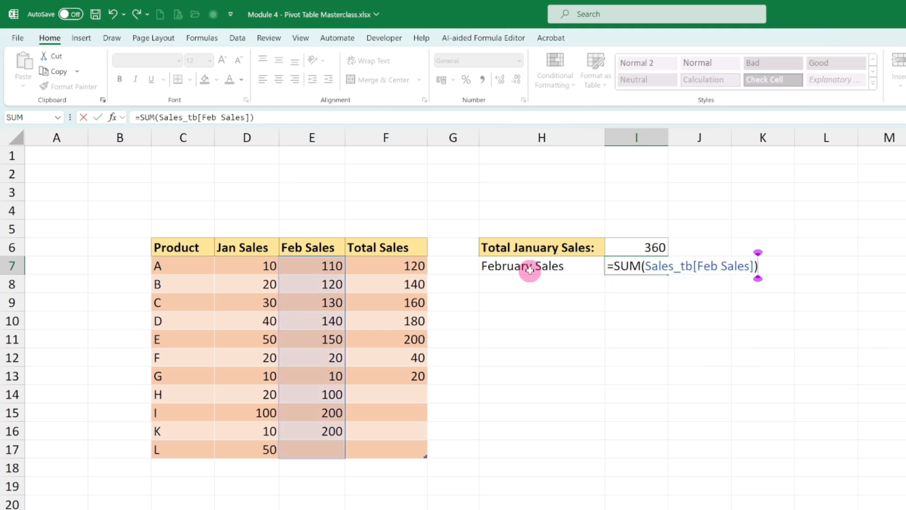
key(Return)
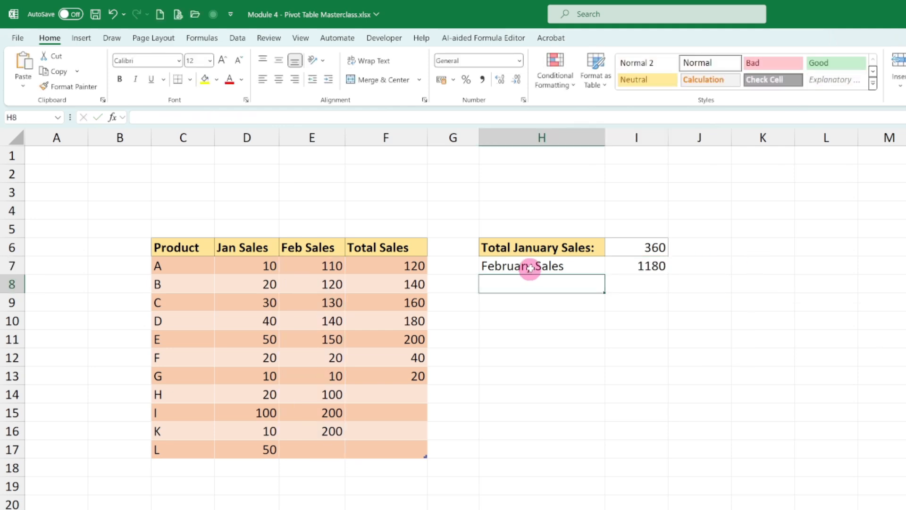
Step: Enter Feb Sales of 10 for product L in E17
click(329, 446)
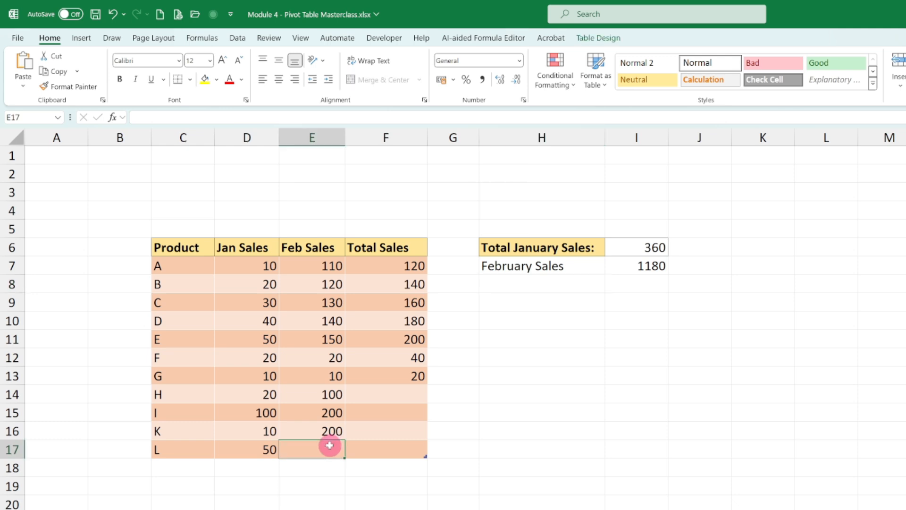
text(10)
key(Return)
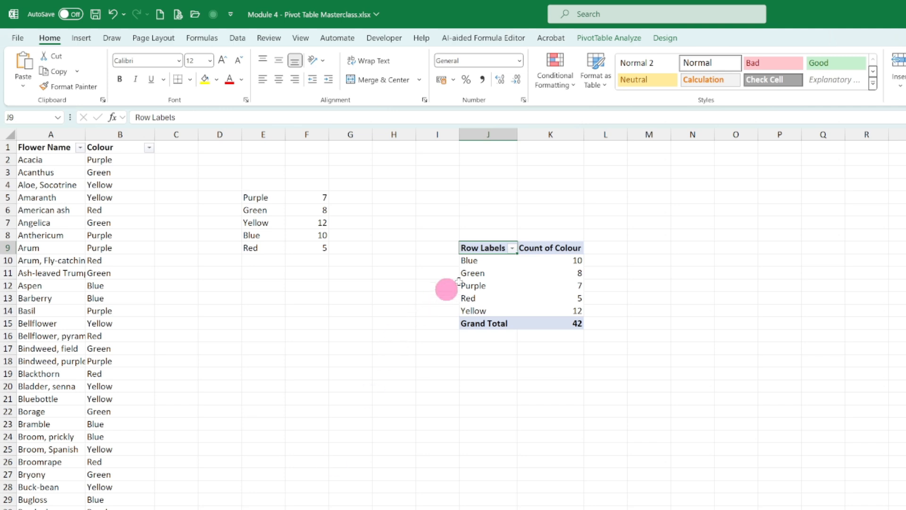
Step: Examine the colour-count PivotTable's sheet and locate the end of the flower source data
click(491, 294)
scroll(204, 460, down, 17)
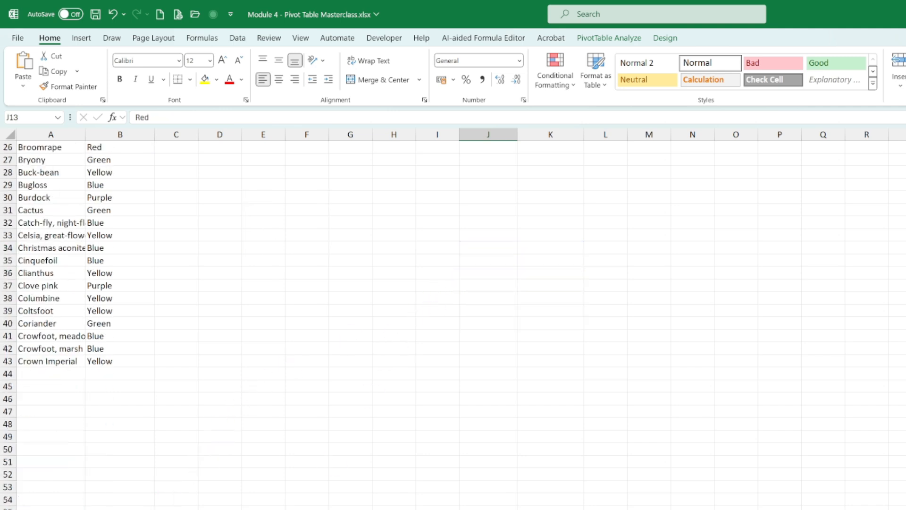
scroll(61, 346, up, 3)
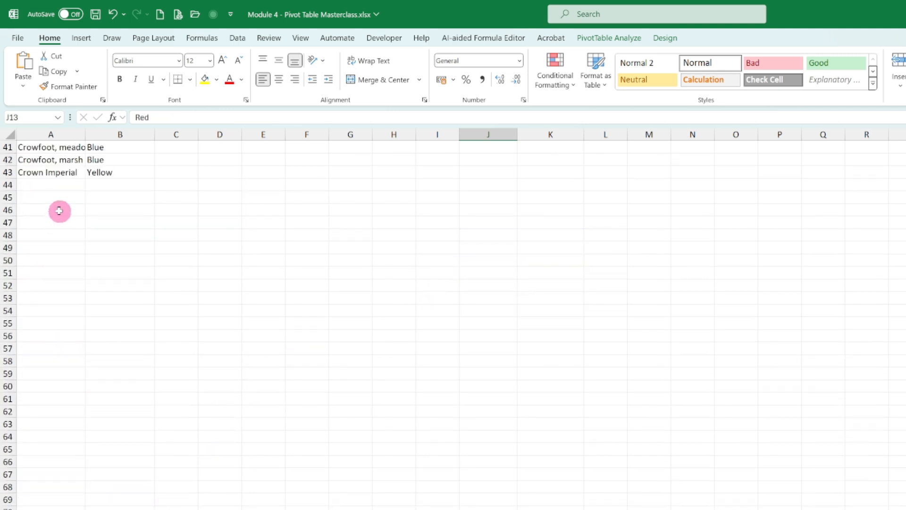
scroll(59, 210, up, 2)
click(41, 244)
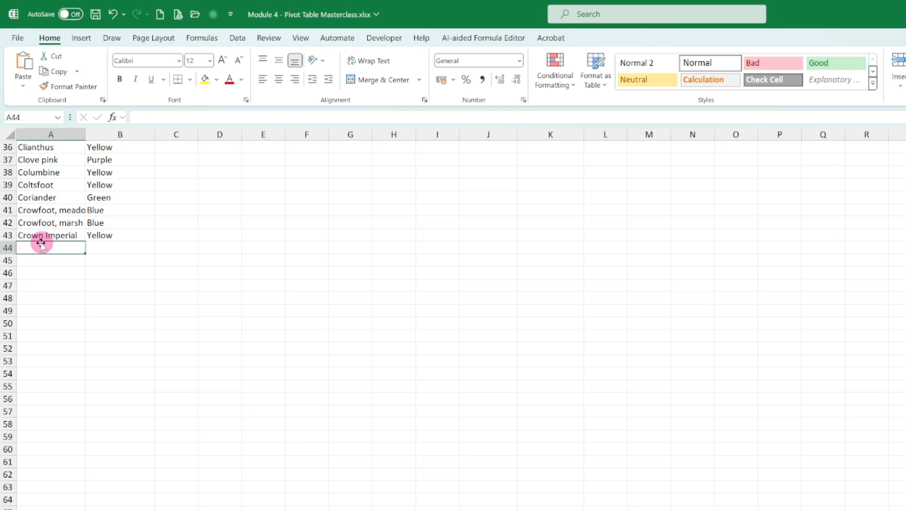
scroll(354, 375, up, 3)
scroll(353, 375, up, 2)
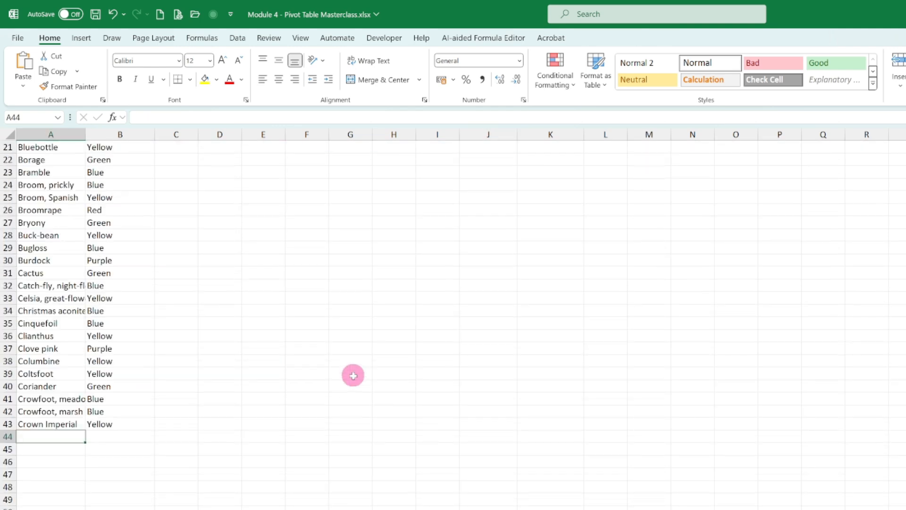
scroll(353, 375, up, 2)
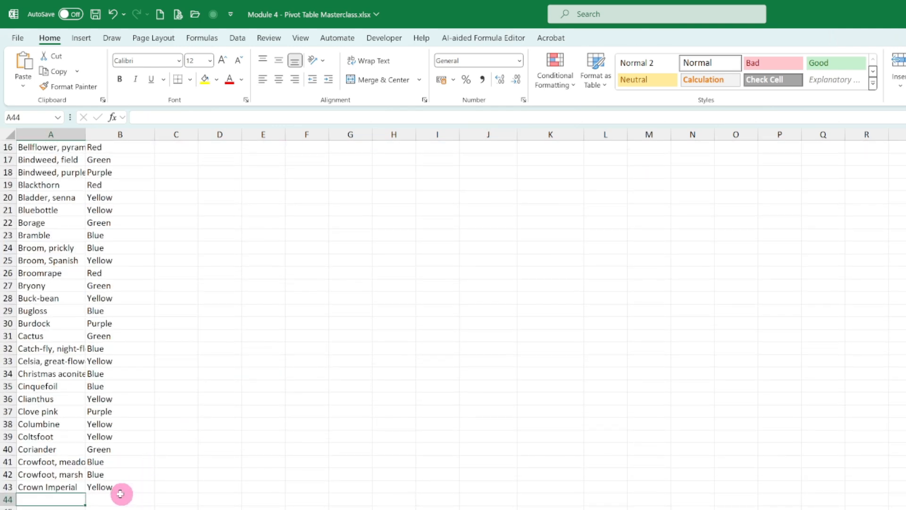
click(105, 495)
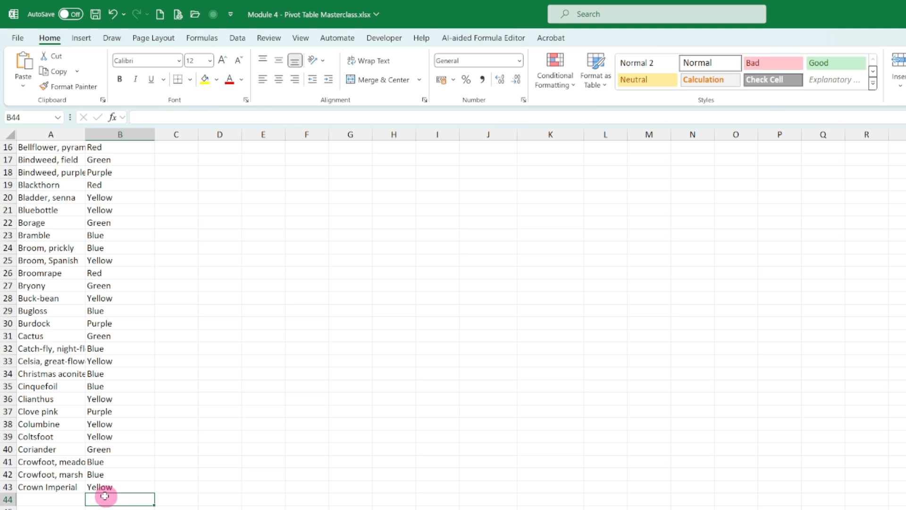
text(Yellow)
key(Escape)
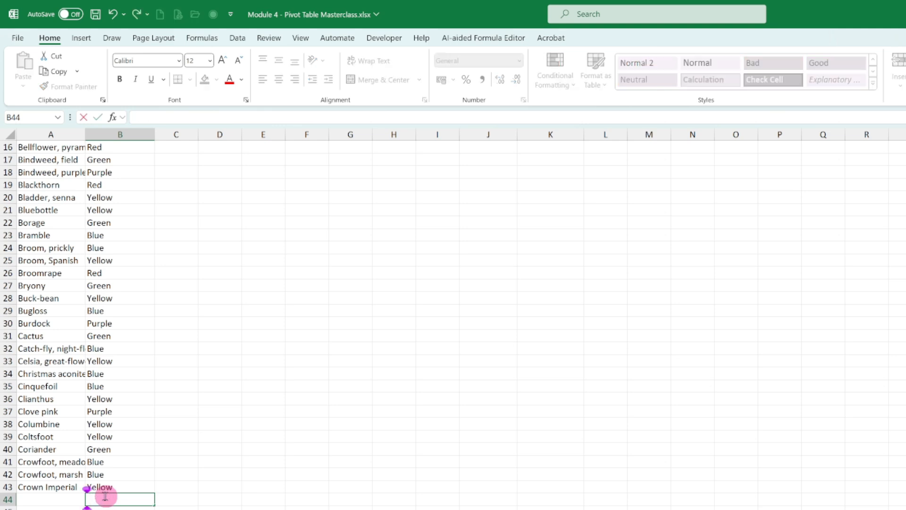
Step: Check the PivotTable's Yellow count, then enter Yellow as the colour in B44 below the last flower, leaving the flower name blank
scroll(825, 437, up, 5)
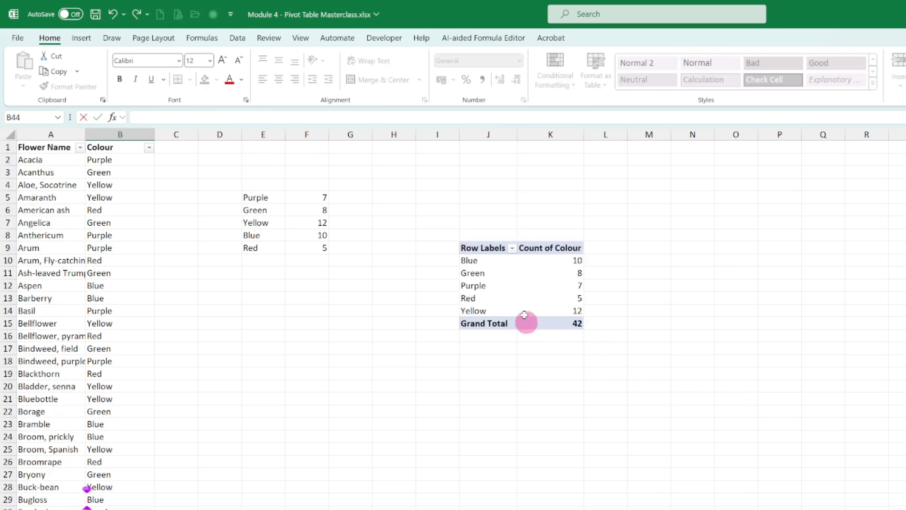
click(548, 308)
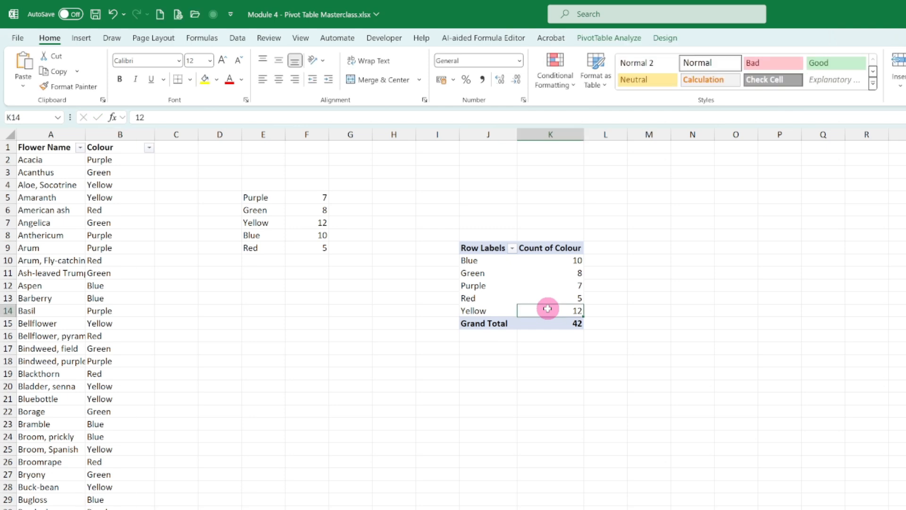
scroll(326, 400, down, 12)
scroll(123, 373, down, 2)
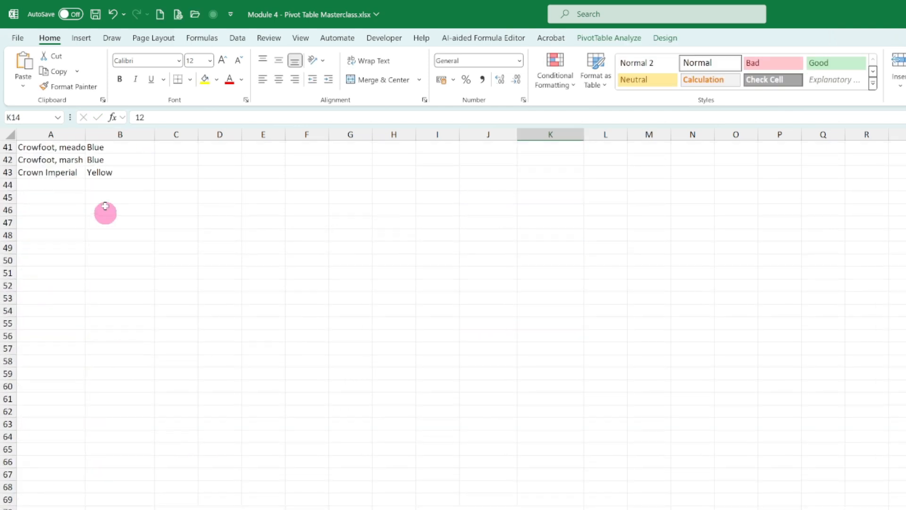
click(114, 186)
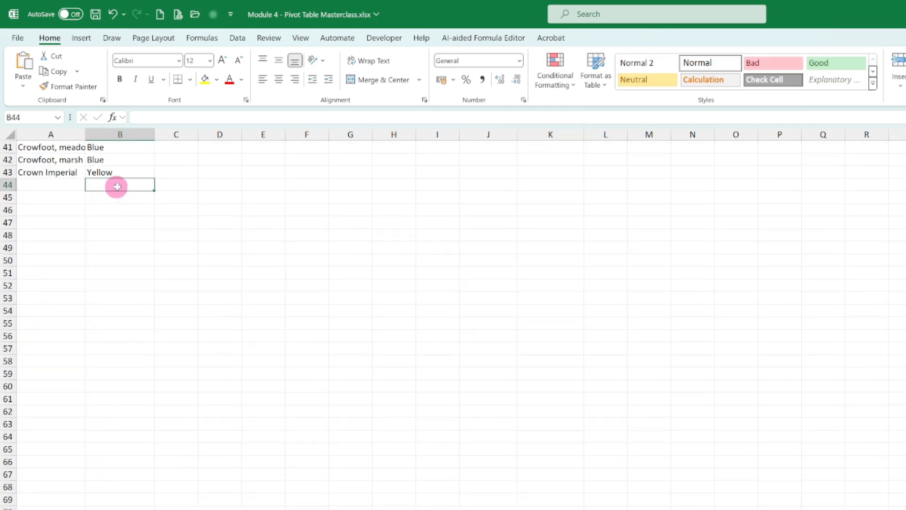
text(yellow)
key(Tab)
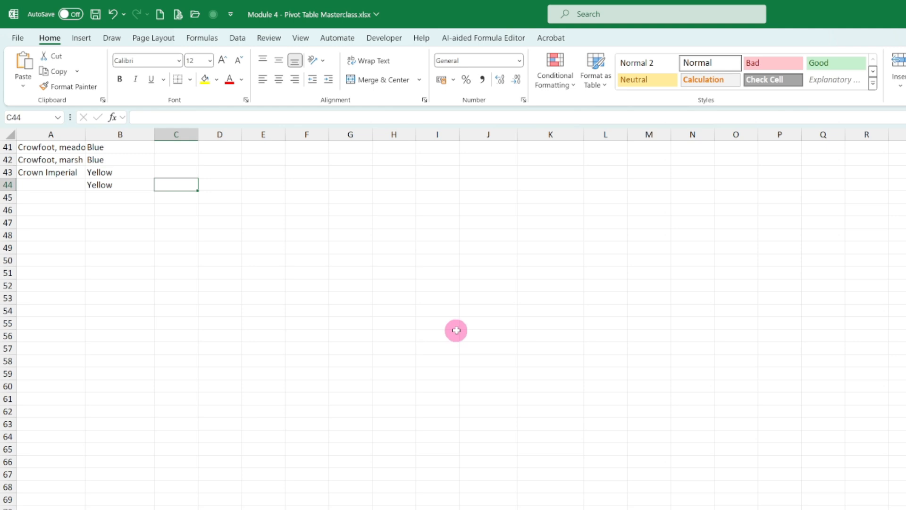
Step: Check the PivotTable's Yellow count, then convert the flower data in A1:B44 into a table with headers
scroll(512, 324, up, 13)
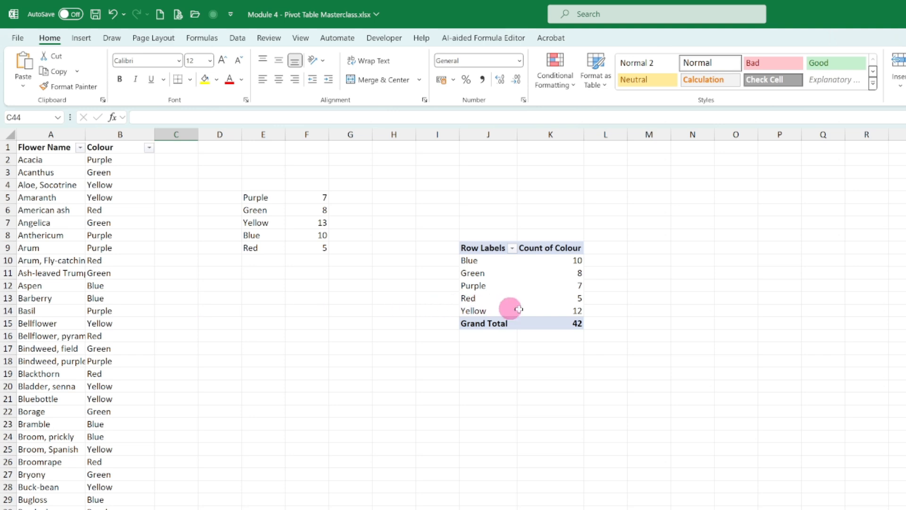
mouse_move(562, 310)
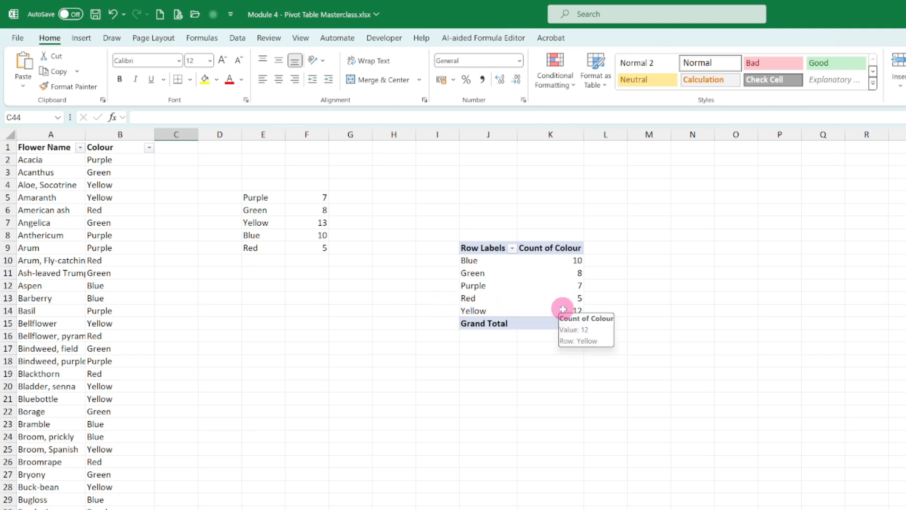
click(71, 336)
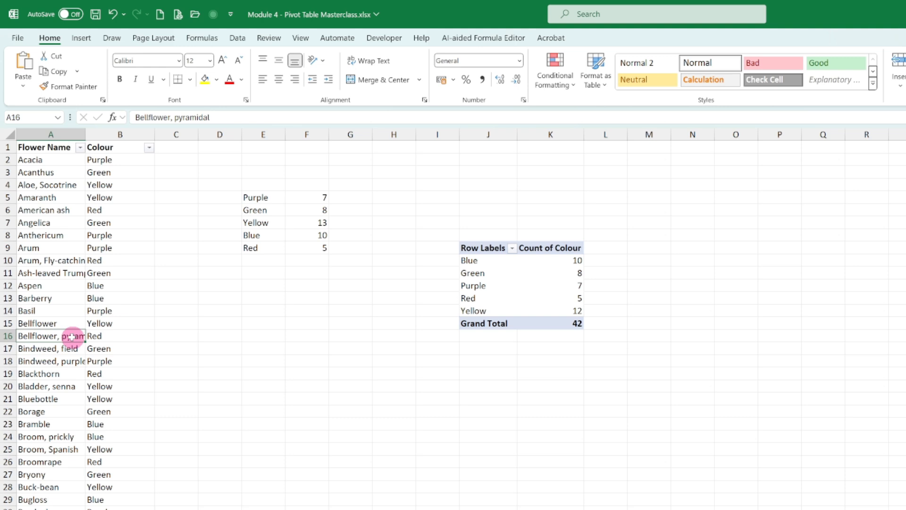
key(ctrl+t)
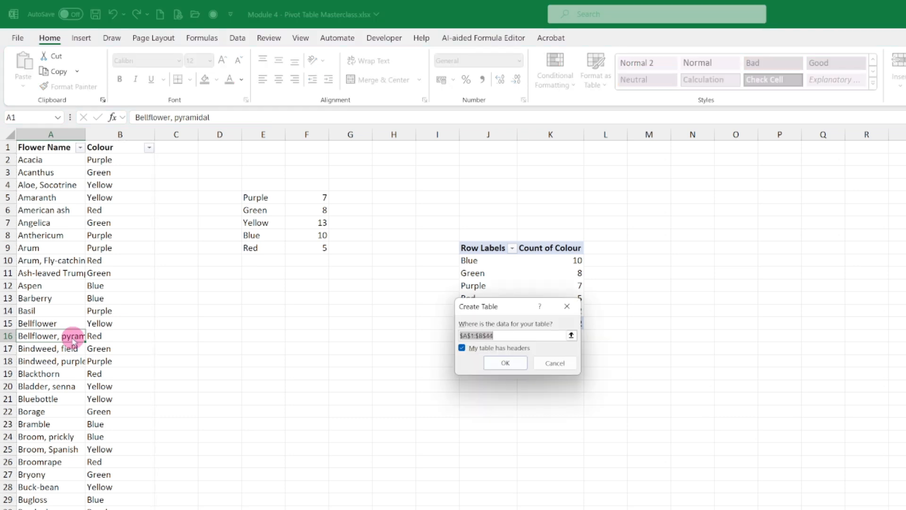
key(Return)
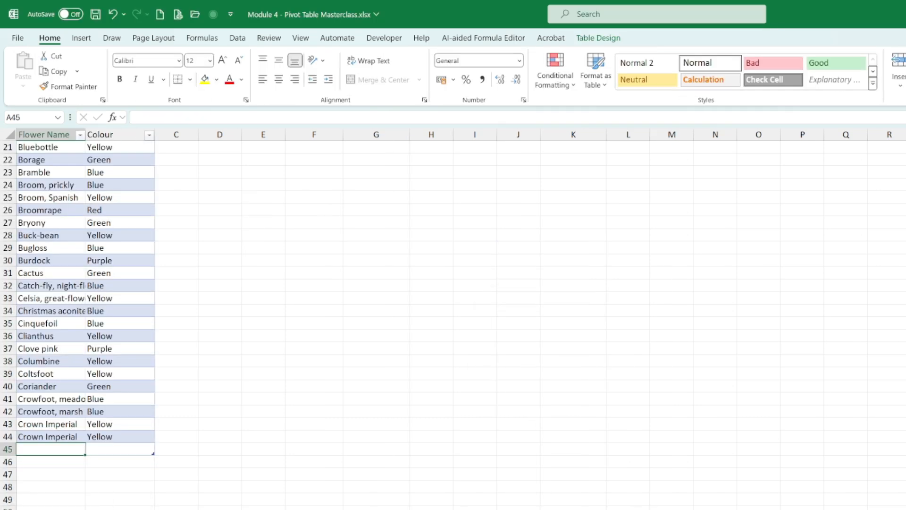
Step: Check the PivotTable's Yellow count again, then enter Green as the colour in B45 at the end of the flower table
scroll(684, 492, up, 7)
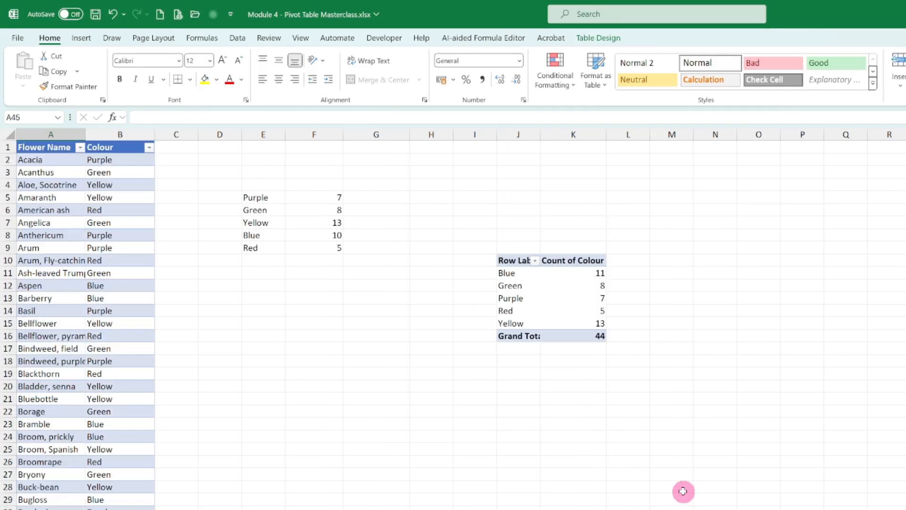
click(595, 324)
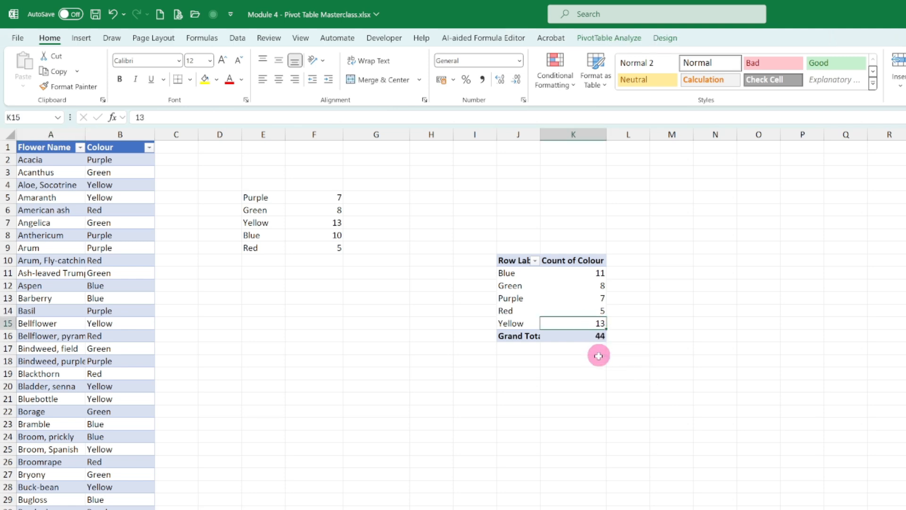
scroll(254, 480, down, 7)
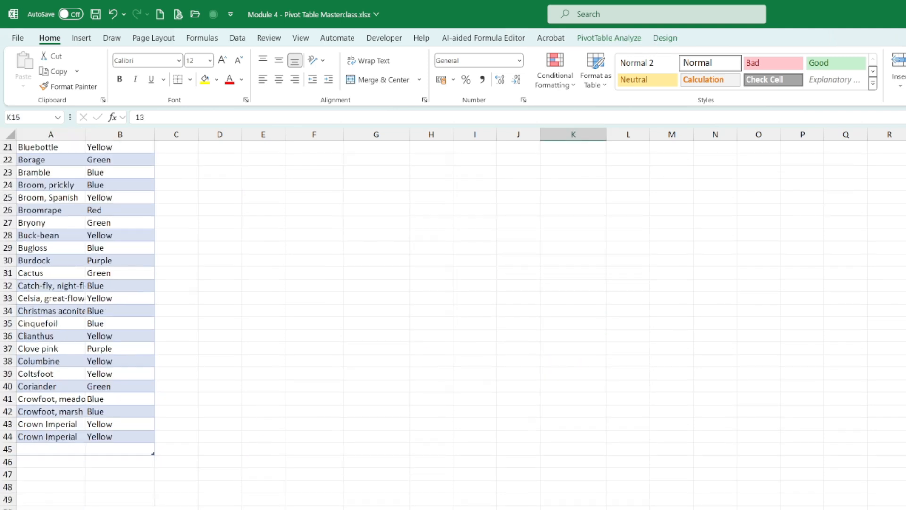
click(106, 449)
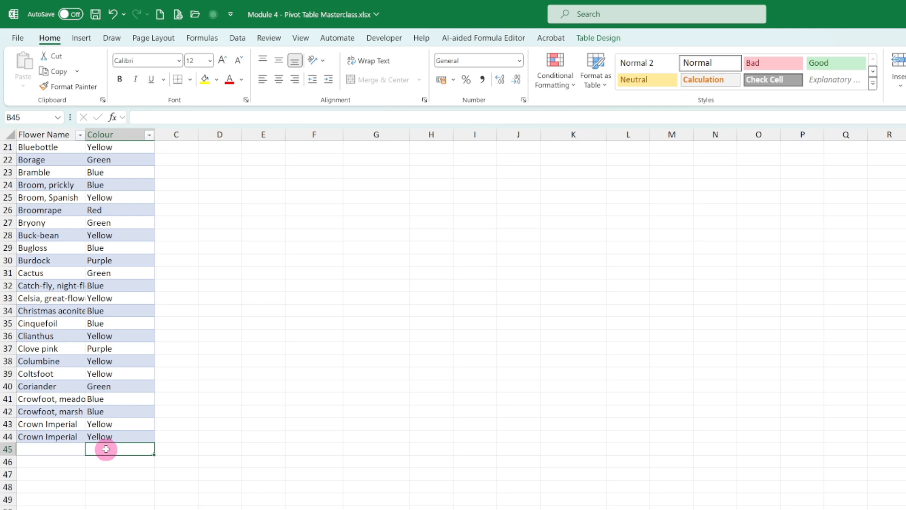
text(Green)
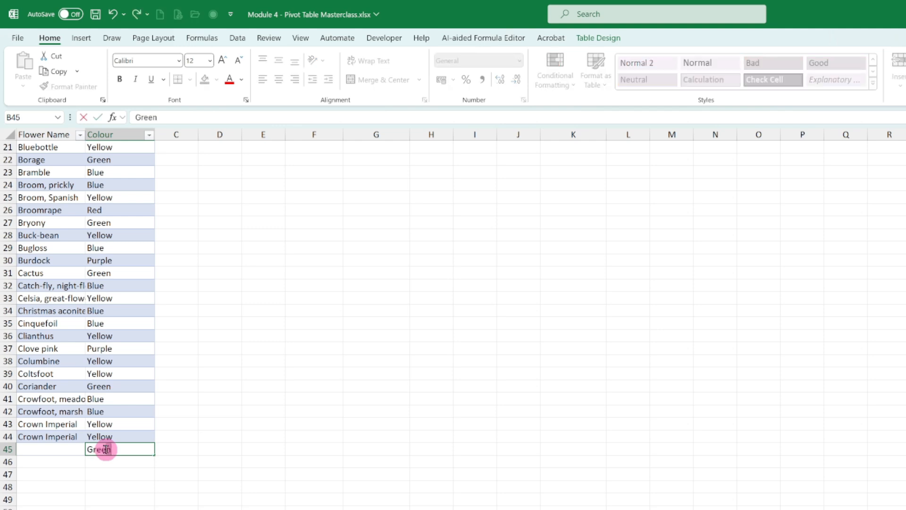
key(Return)
Step: Refresh the colour-count PivotTable and compare its Green count with the formula summary
scroll(313, 433, up, 7)
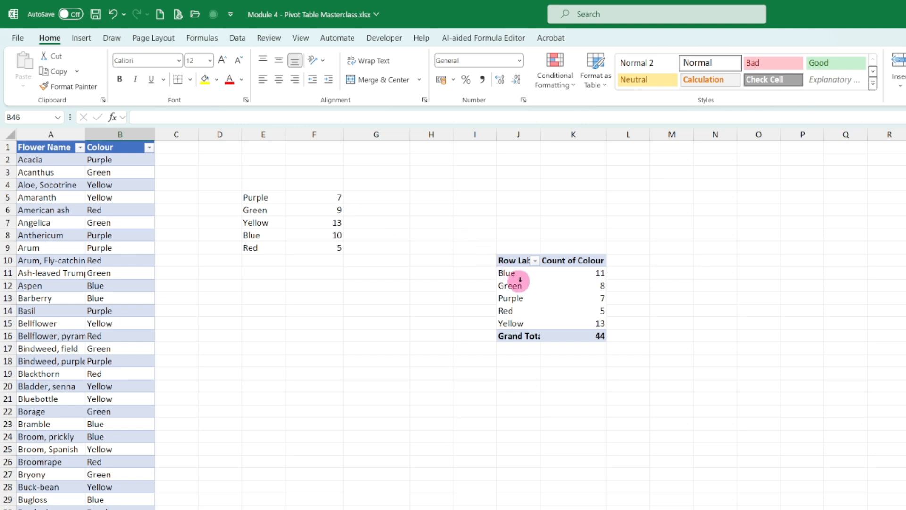
click(562, 286)
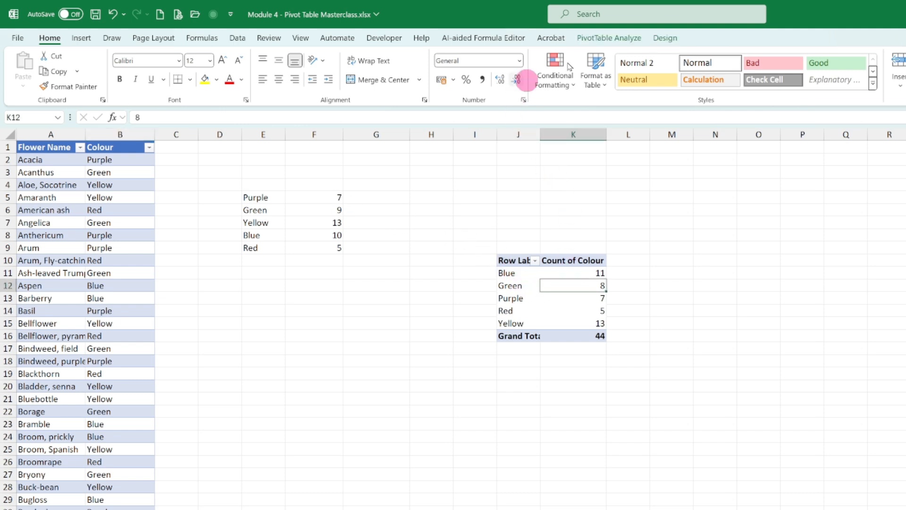
click(609, 38)
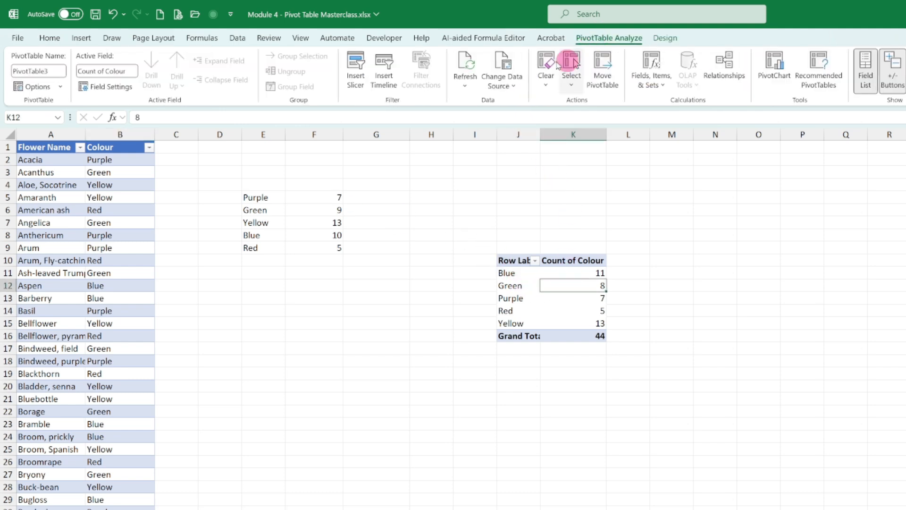
click(466, 69)
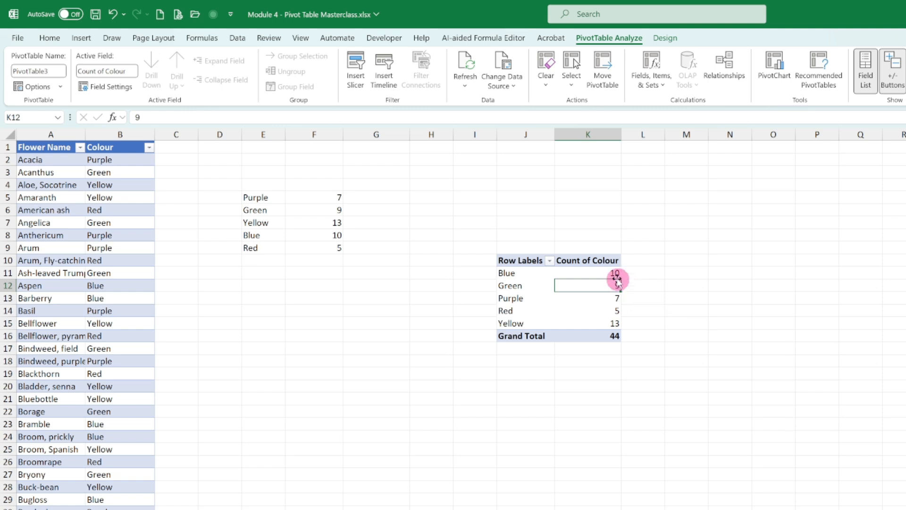
mouse_move(613, 284)
scroll(453, 320, down, 2)
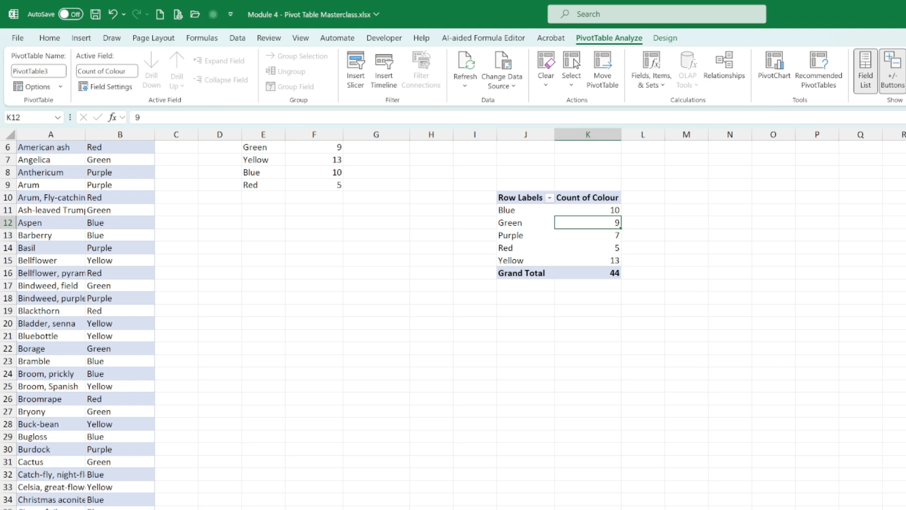
Step: Switch to the IMDB Movie Database sheet and examine the years listed in the Release Date column's filter
key(ctrl+Page_Down)
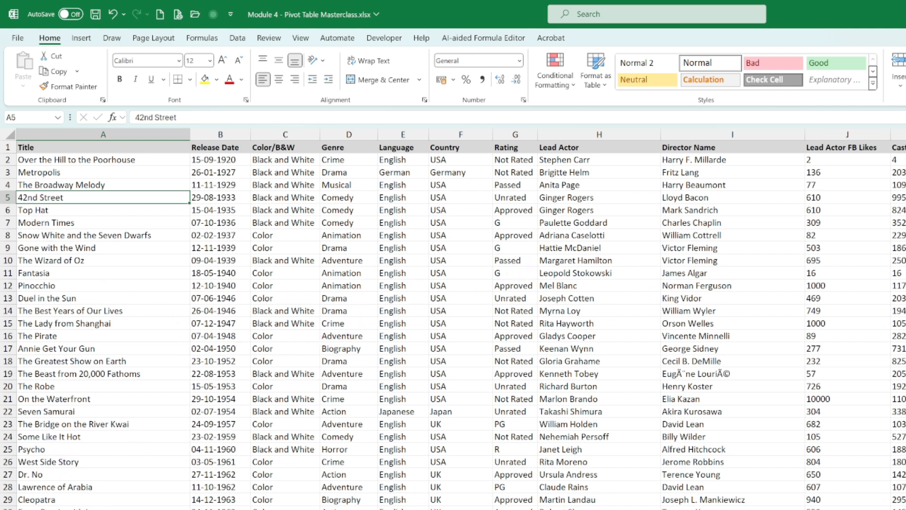
click(73, 149)
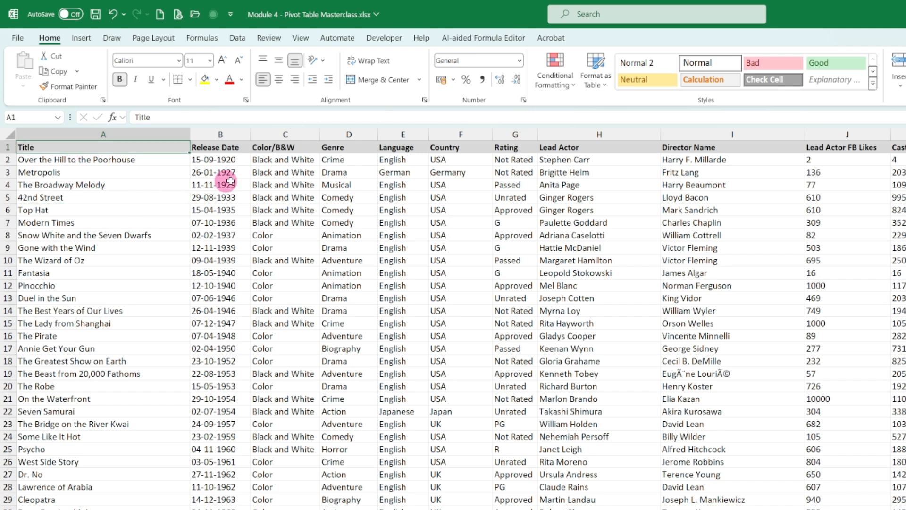
click(231, 151)
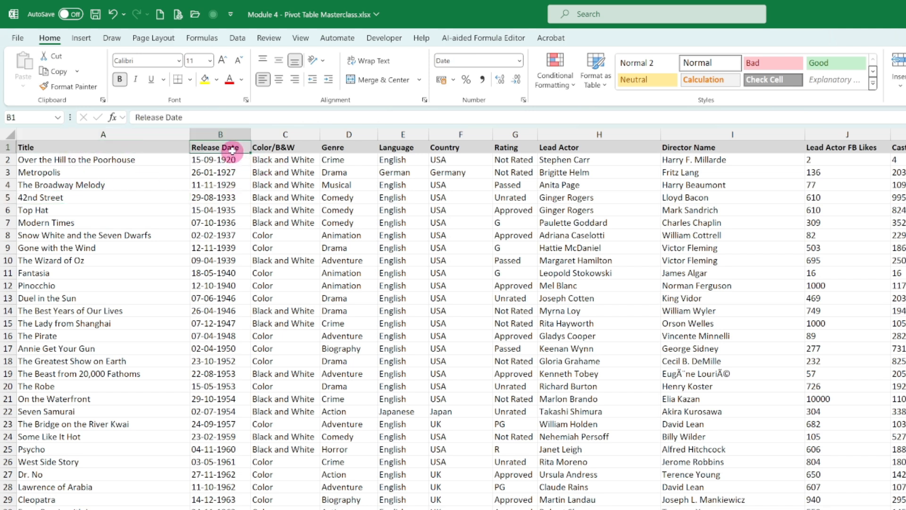
key(ctrl+shift+l)
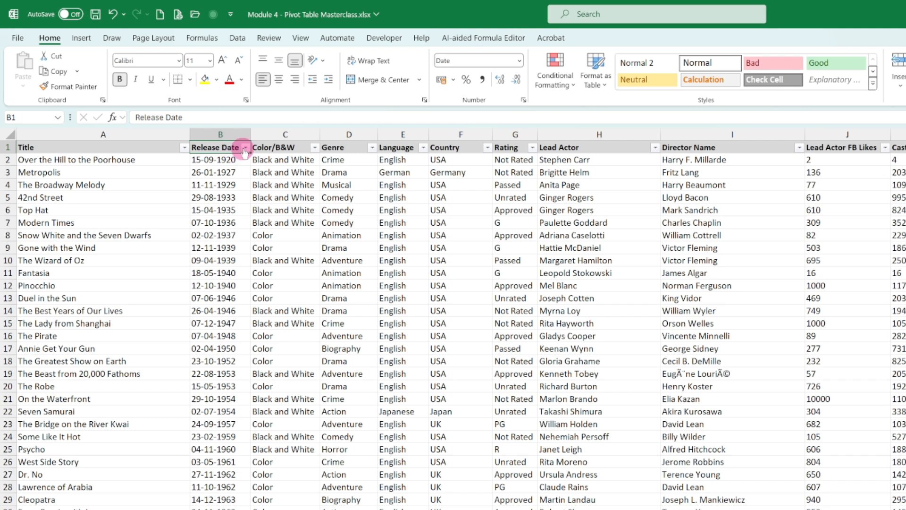
click(245, 148)
scroll(169, 390, down, 5)
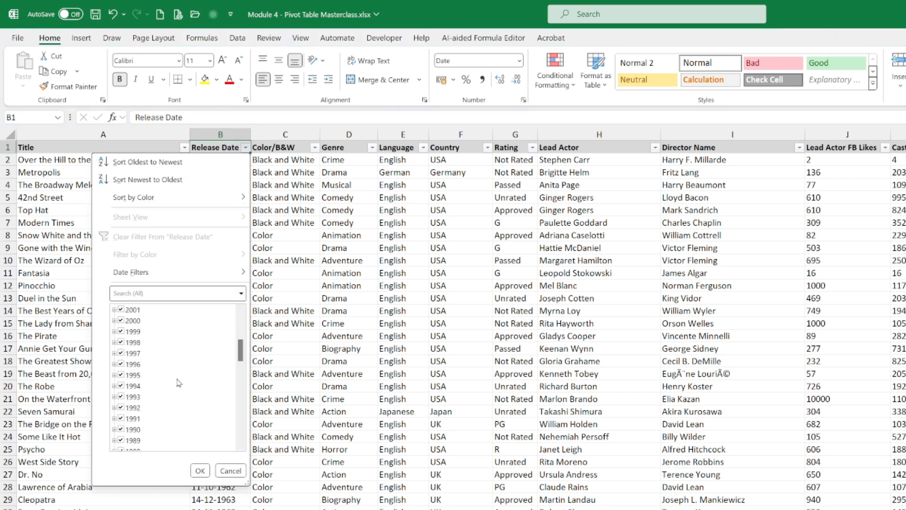
drag(240, 355, 242, 309)
click(129, 147)
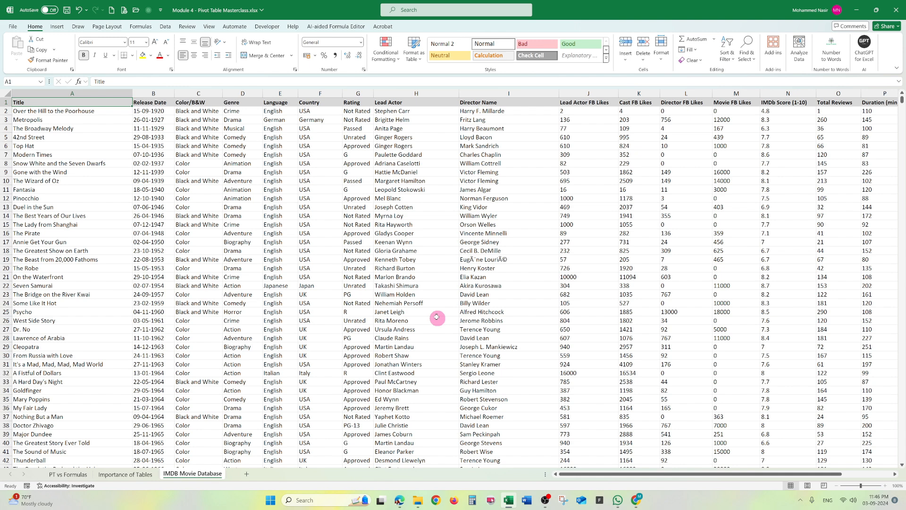
Step: Browse the recommended PivotTables for the movie data, then dismiss the suggestions without inserting one
click(123, 248)
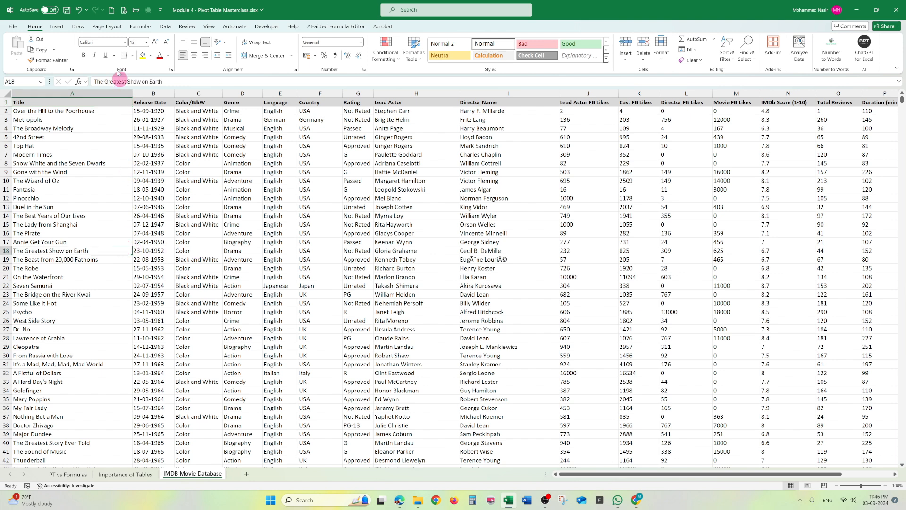
click(57, 27)
click(24, 57)
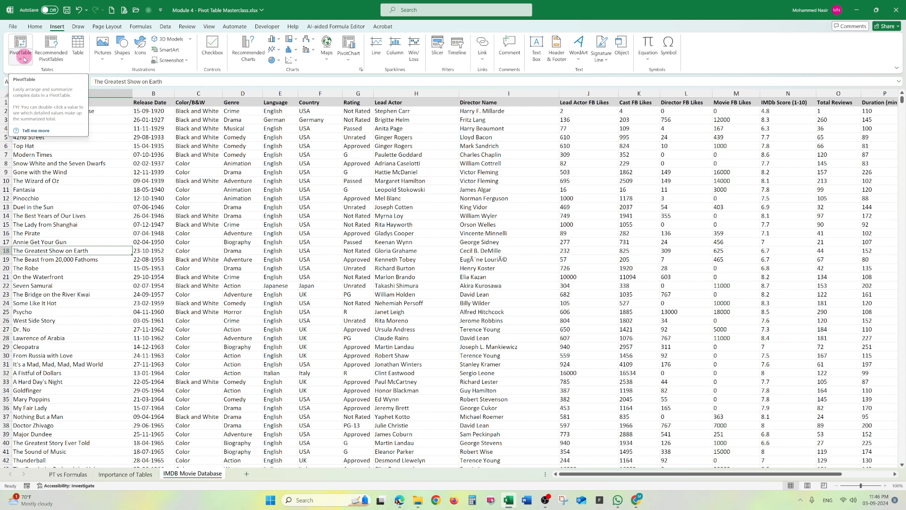
click(50, 53)
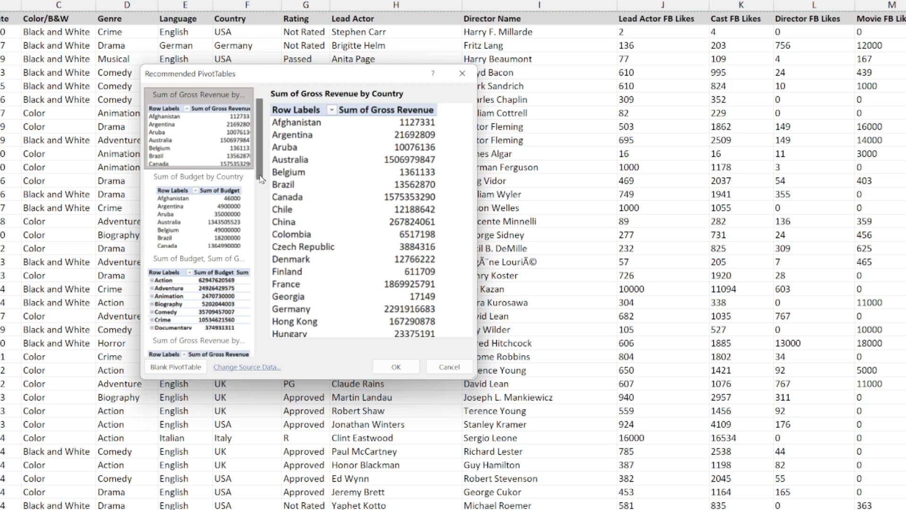
drag(259, 155, 257, 334)
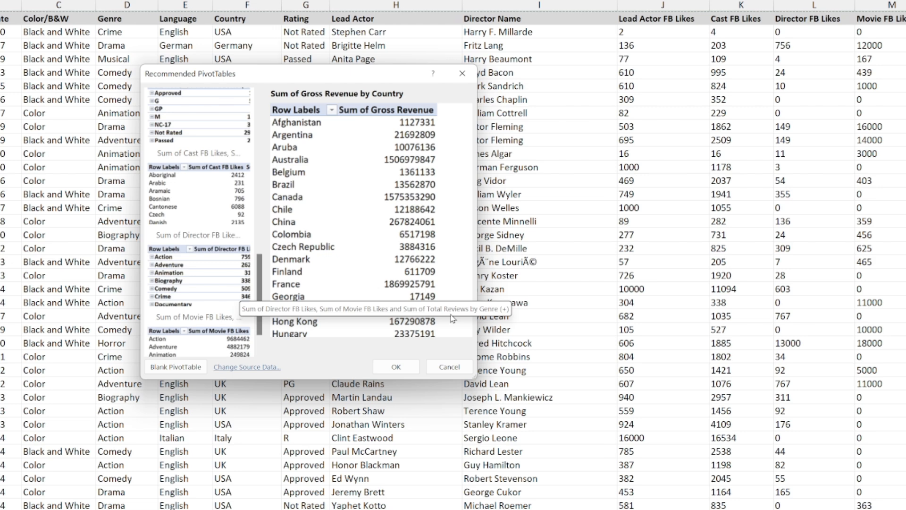
click(441, 365)
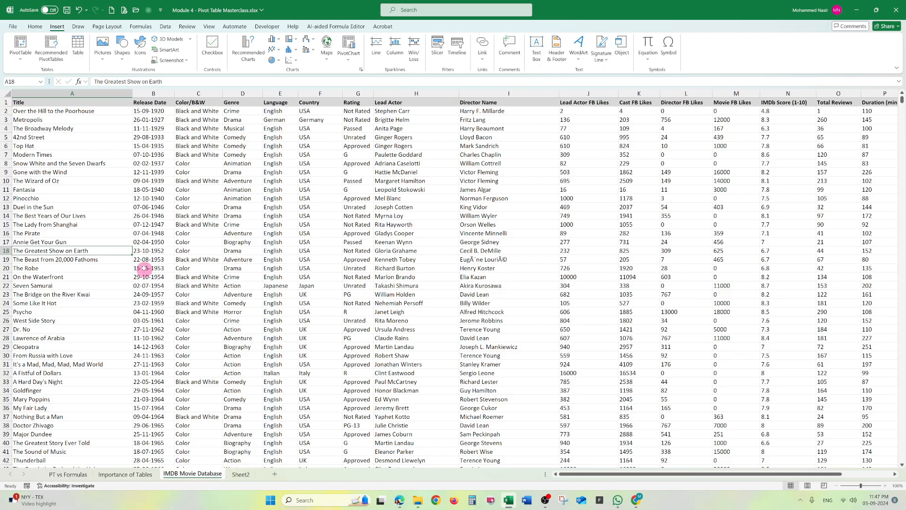
Step: Set up a PivotTable at C10 on Sheet2 from range A1:R3726 of the IMDB Movie Database sheet, then cancel it
click(238, 473)
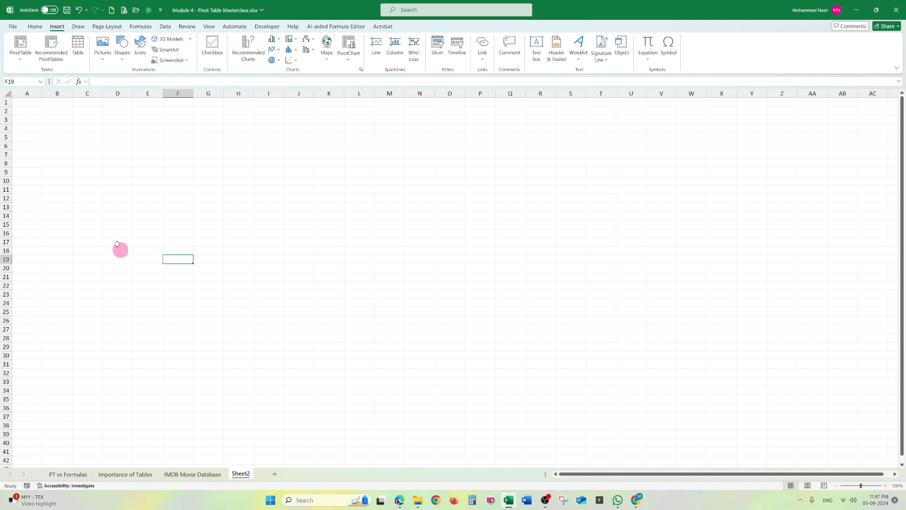
click(82, 182)
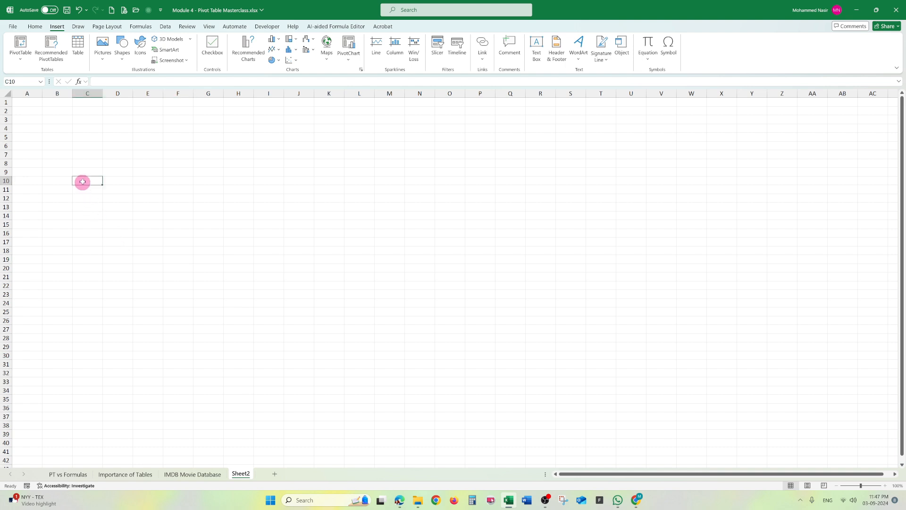
click(20, 42)
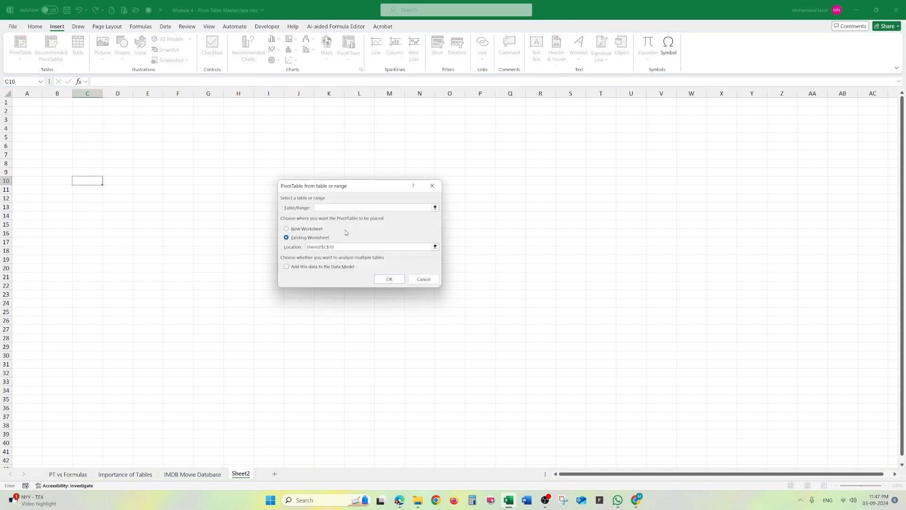
click(435, 208)
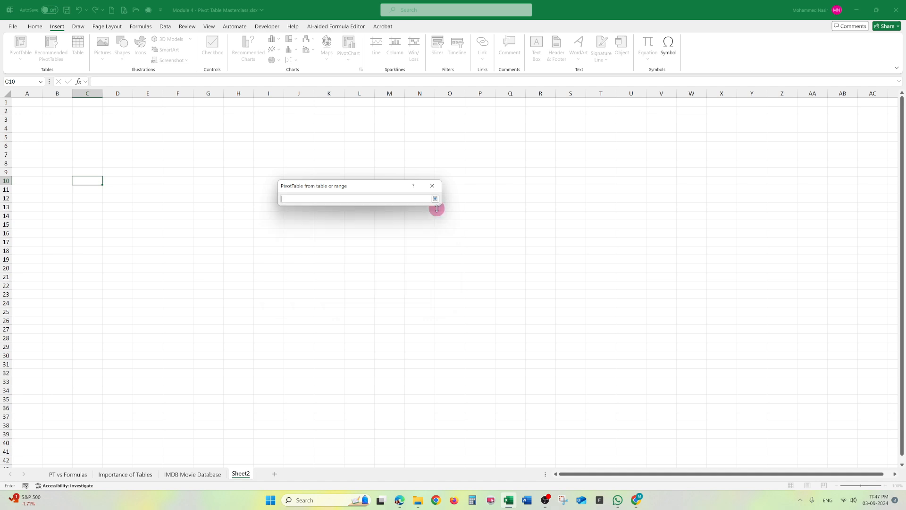
click(171, 475)
click(50, 103)
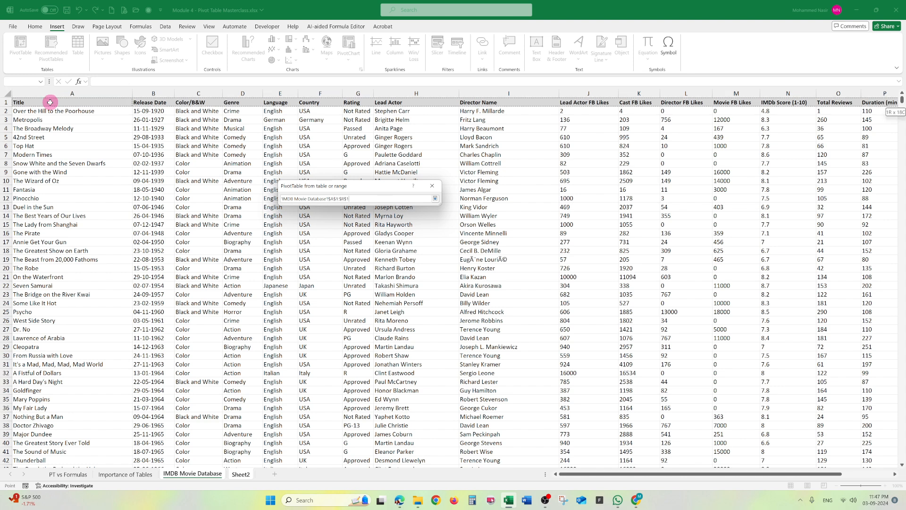
key(ctrl+shift+Right)
key(ctrl+shift+Down)
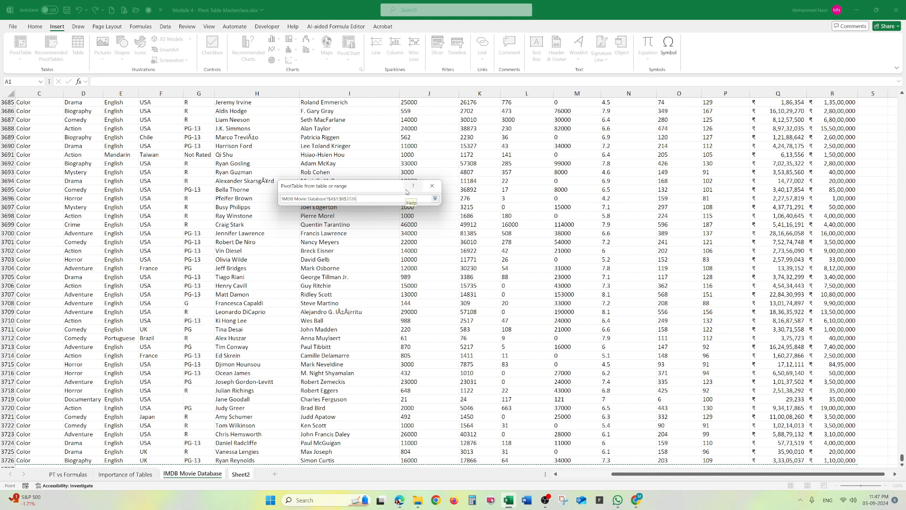
key(Return)
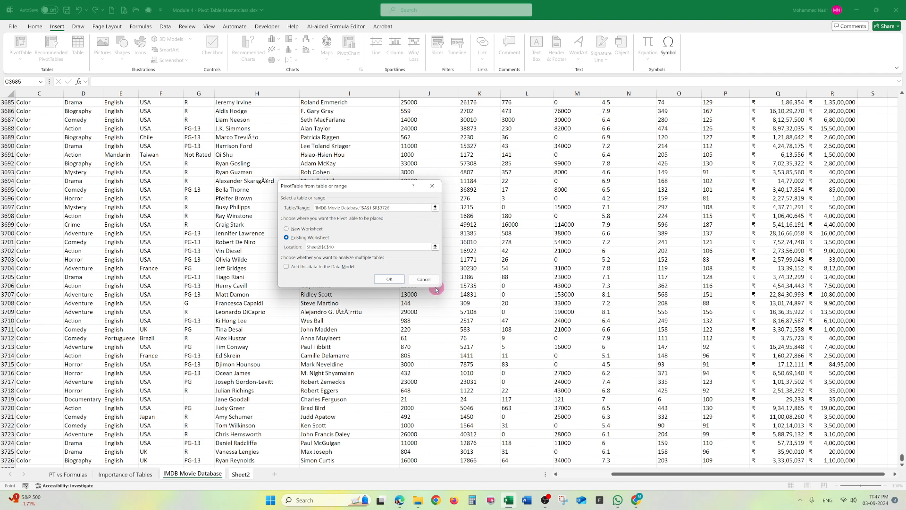
click(241, 474)
key(Escape)
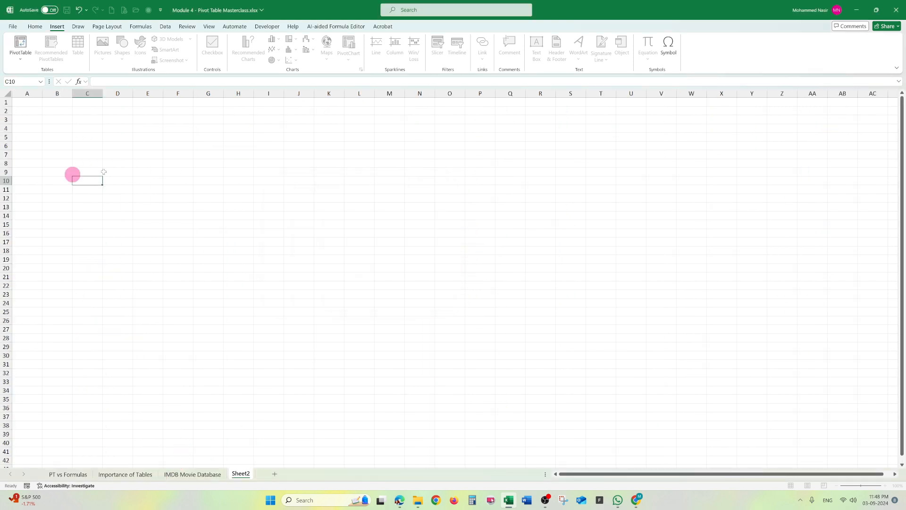
Step: Insert a PivotTable on a new worksheet from range A1:R3726 of the IMDB Movie Database sheet
click(200, 475)
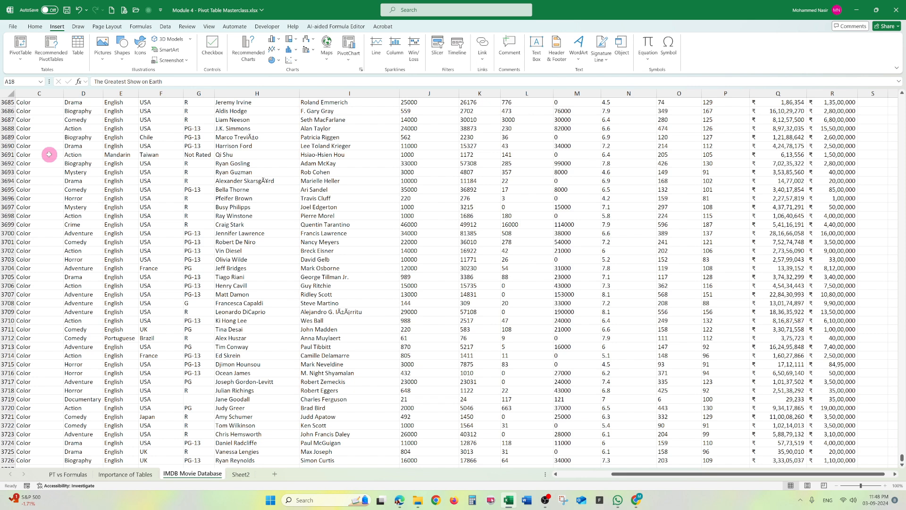
key(ctrl+Home)
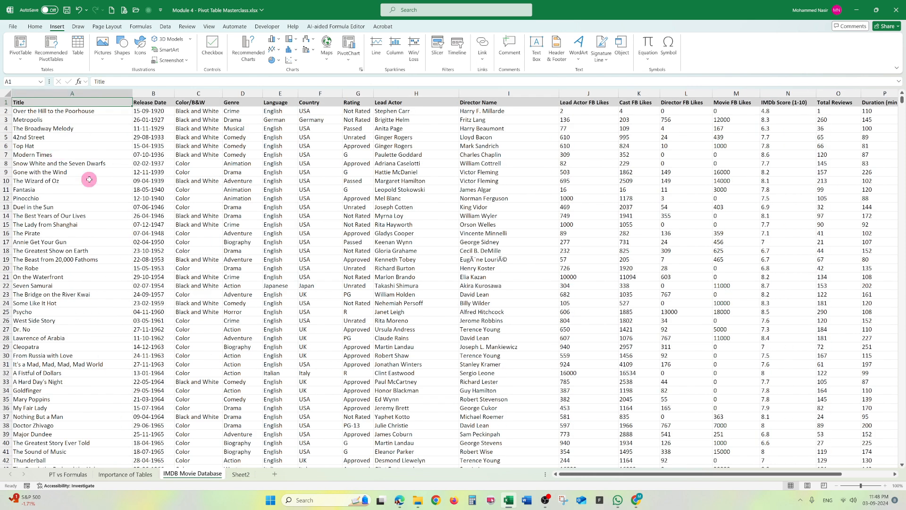
click(89, 179)
click(19, 54)
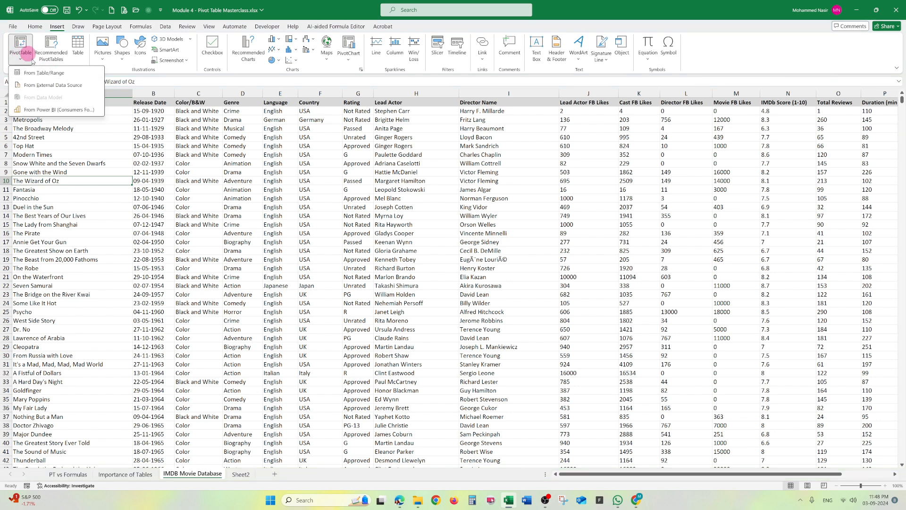
click(44, 73)
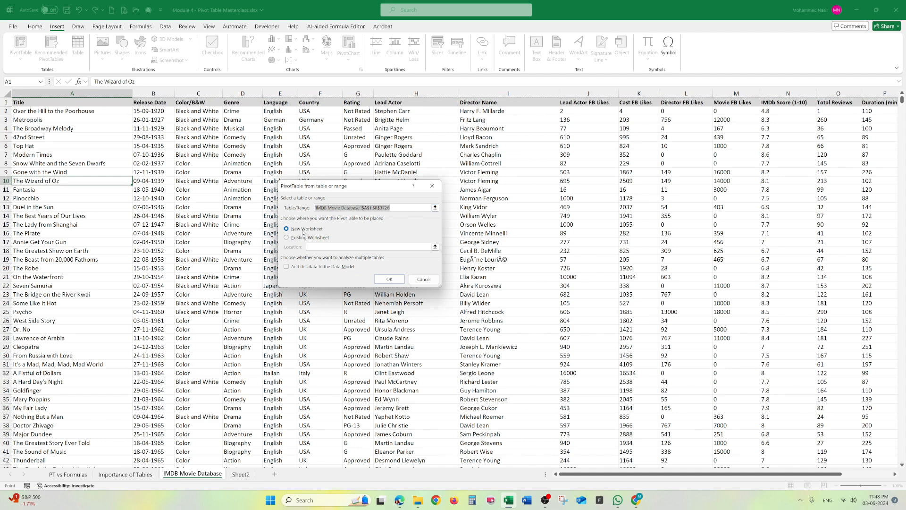
click(696, 237)
click(398, 282)
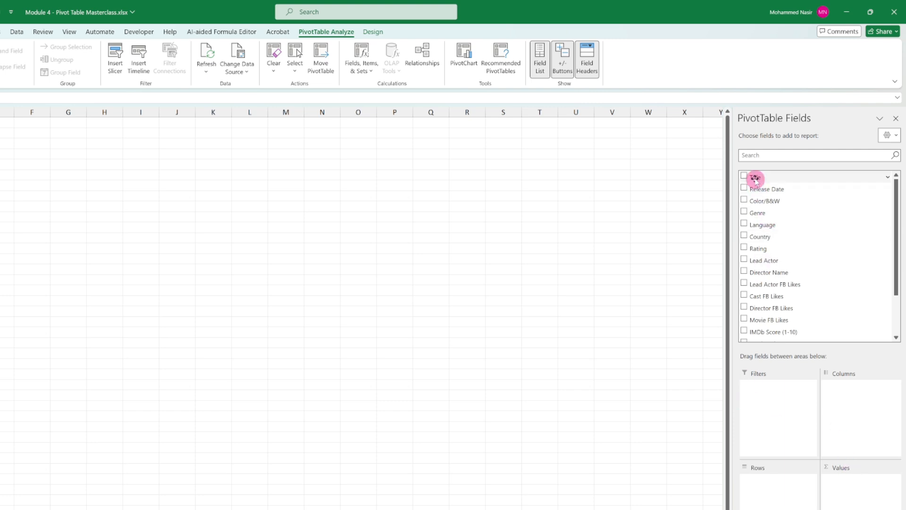
Step: Compare the PivotTable field list on Sheet3 with the column headers of the IMDB Movie Database sheet
drag(755, 179, 291, 482)
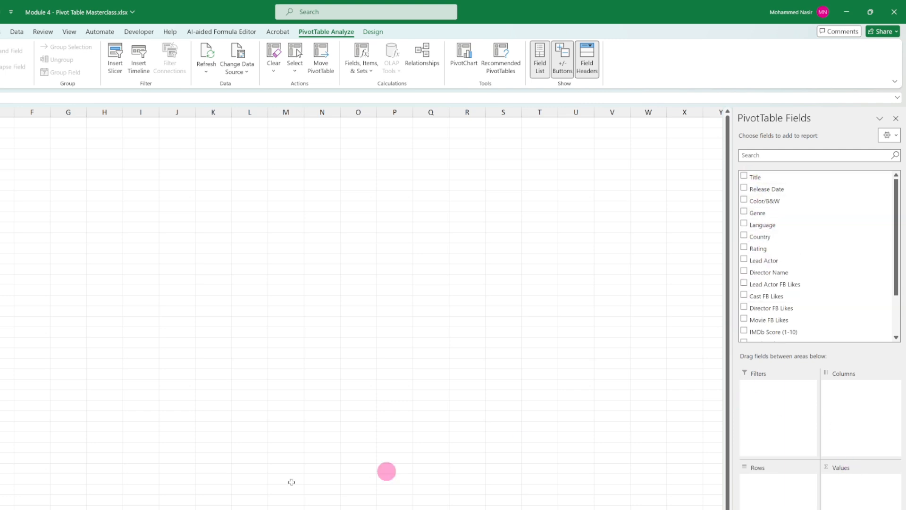
click(202, 475)
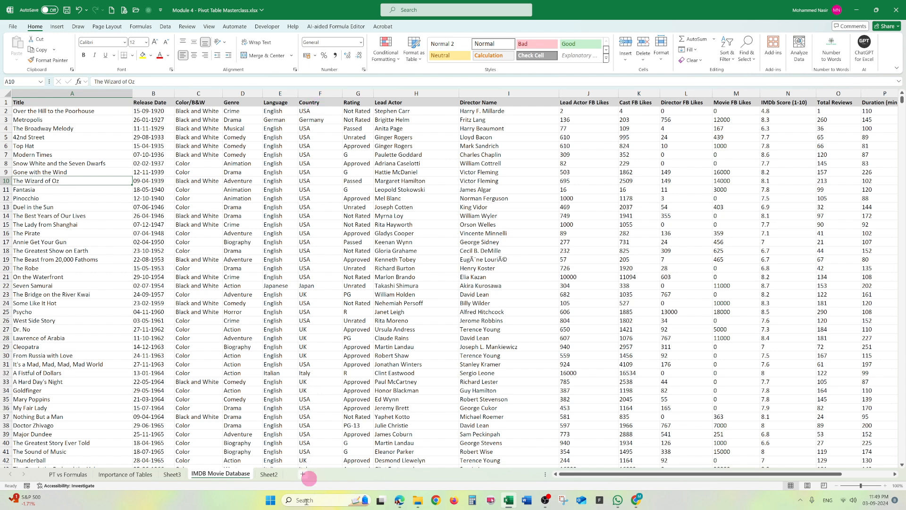
click(172, 475)
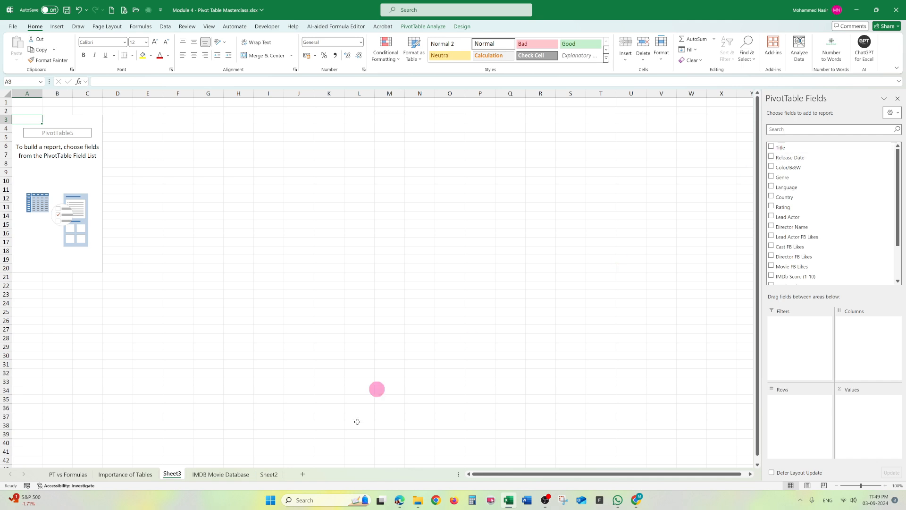
click(232, 474)
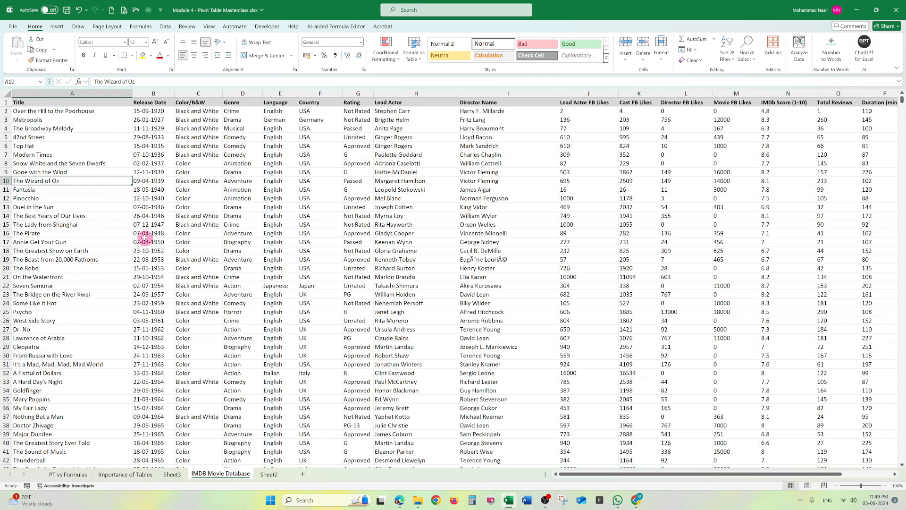
click(172, 474)
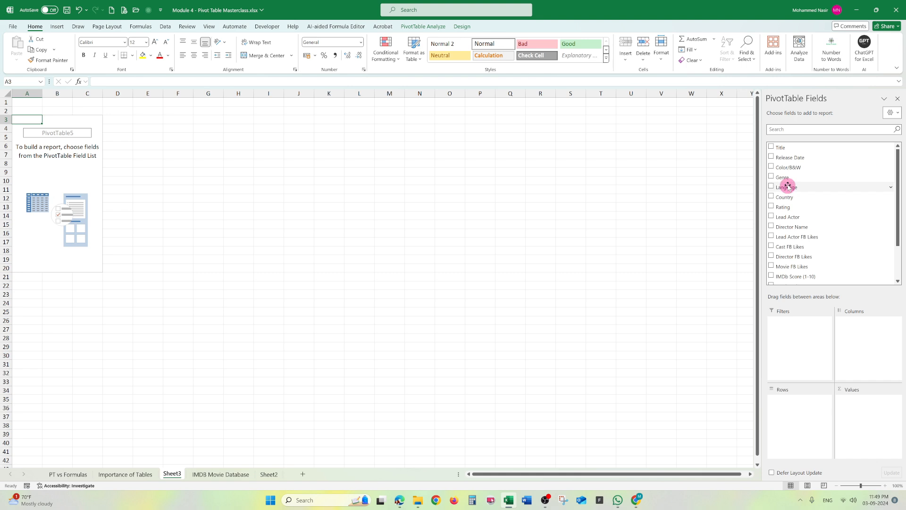
Step: Search the PivotTable field list for "budg" to locate the Budget field, then clear the search
click(789, 130)
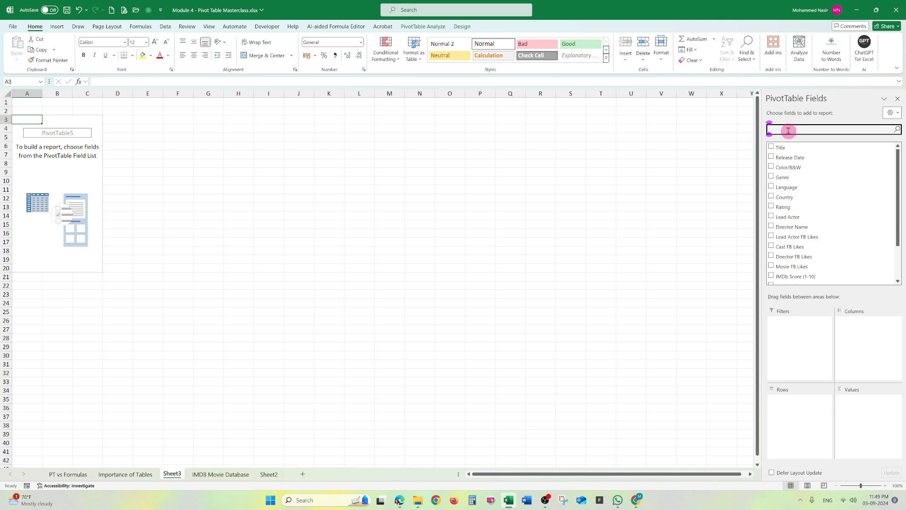
mouse_move(899, 215)
mouse_down()
mouse_move(901, 253)
mouse_move(899, 210)
mouse_up()
text(budg)
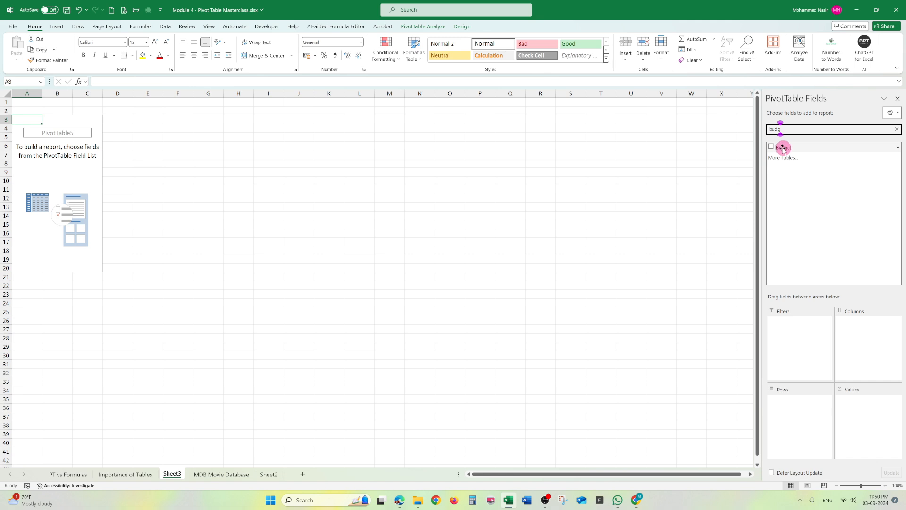
drag(782, 149, 804, 339)
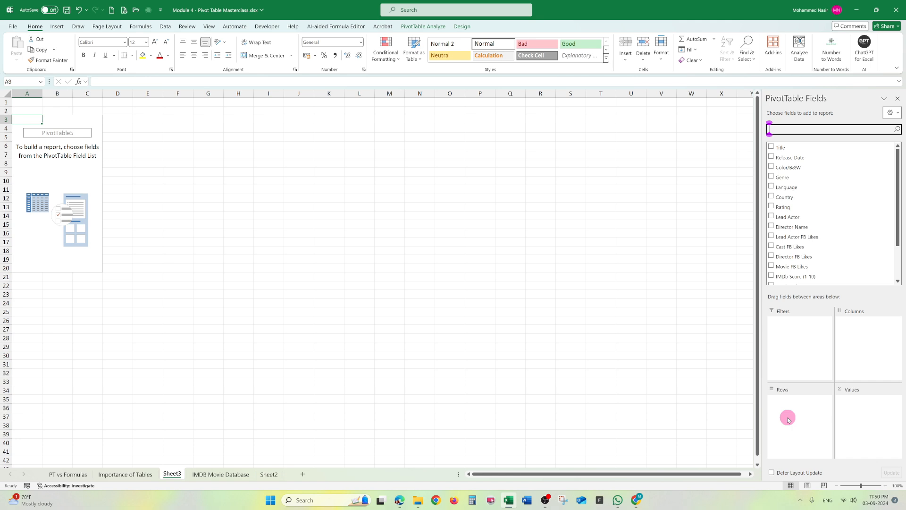
Step: Try Lead Actor in the PivotTable's Rows area and browse the resulting actor labels
drag(774, 216, 780, 405)
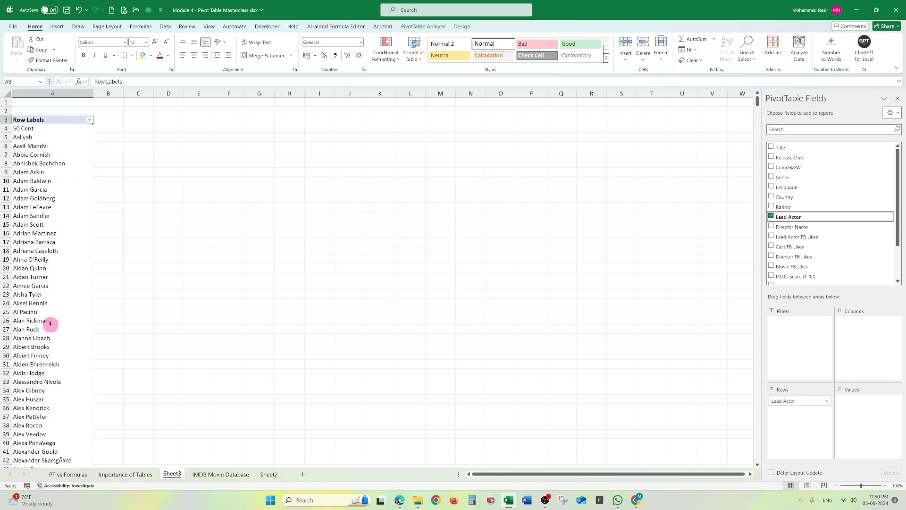
scroll(52, 331, down, 18)
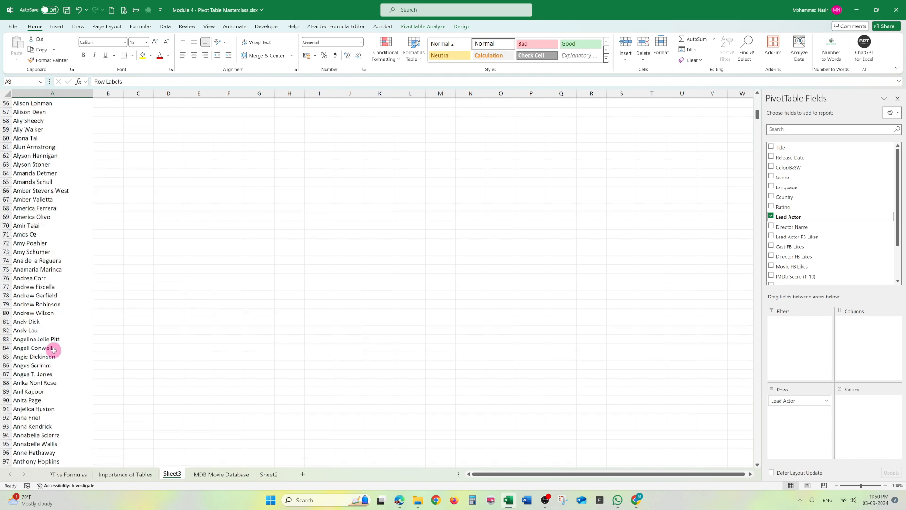
scroll(53, 350, down, 20)
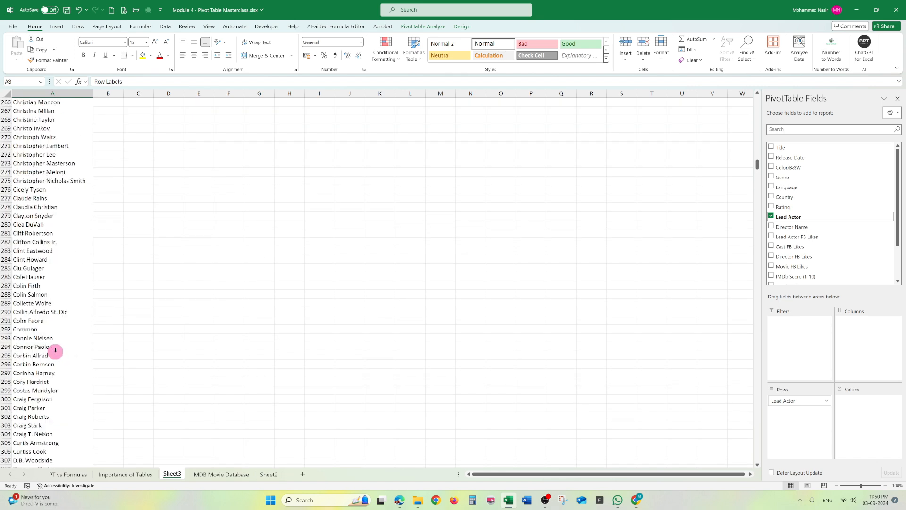
scroll(56, 350, down, 20)
Step: Replace Lead Actor with Country in the Rows area and check the country labels from Afghanistan to West Germany
drag(809, 400, 781, 406)
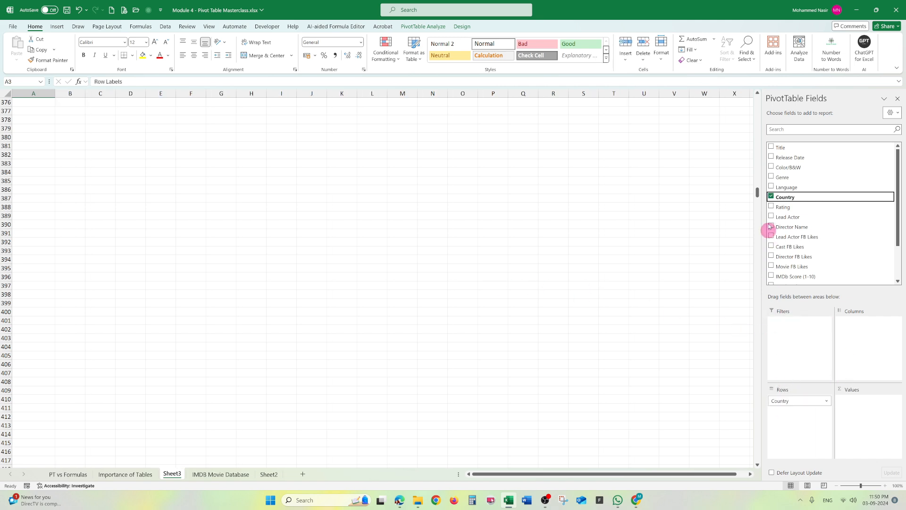
drag(757, 193, 758, 87)
scroll(90, 375, down, 7)
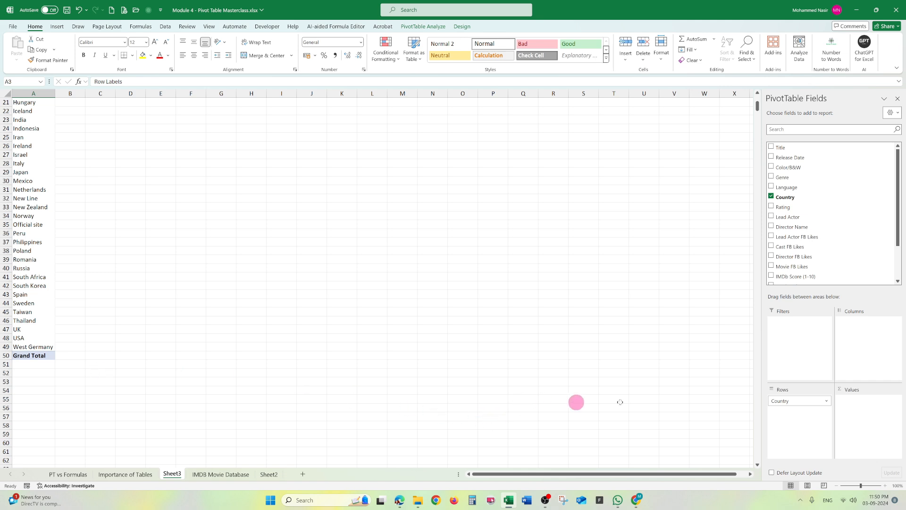
scroll(53, 343, up, 7)
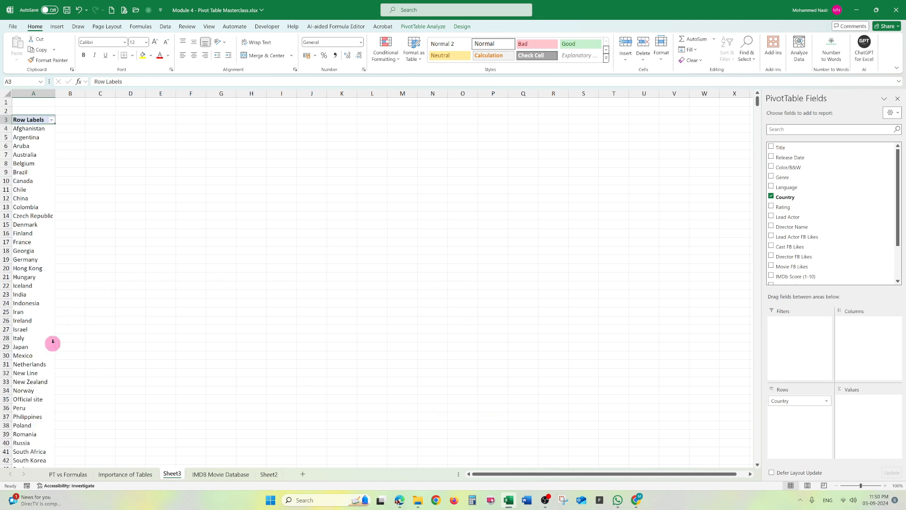
drag(35, 127, 42, 464)
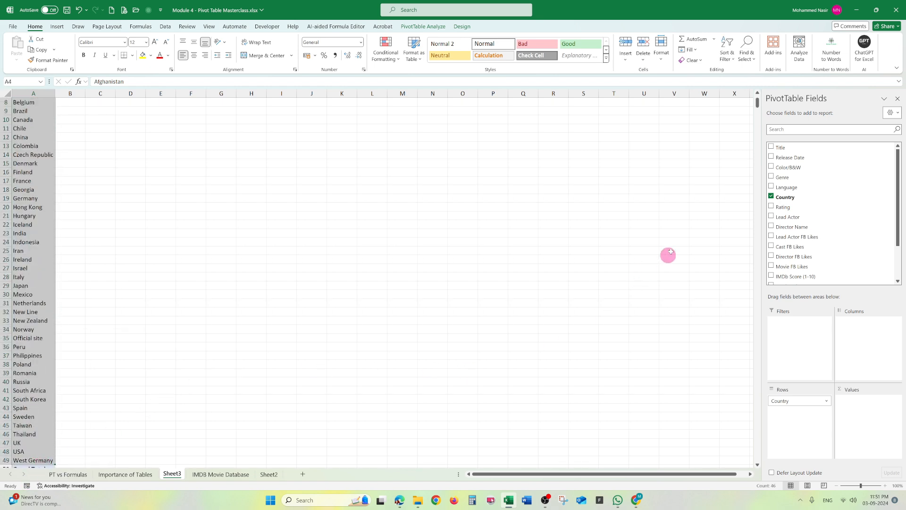
scroll(306, 252, up, 3)
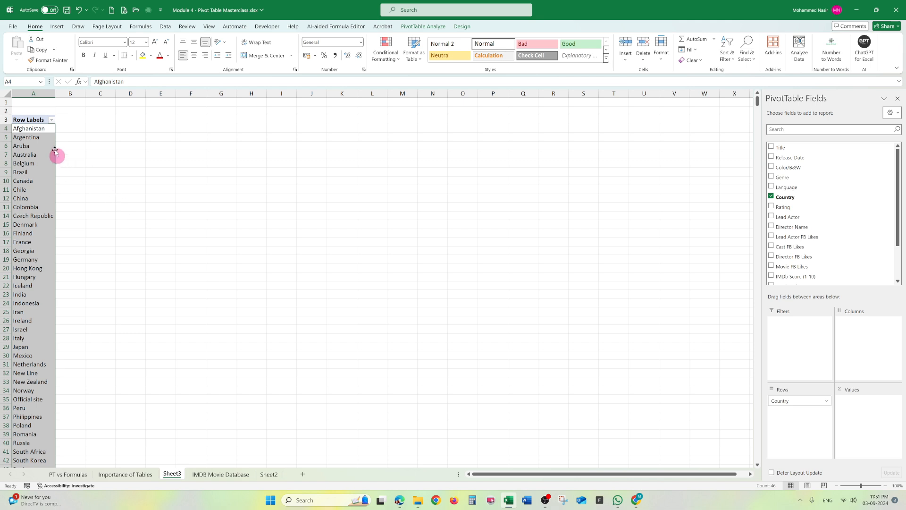
click(42, 129)
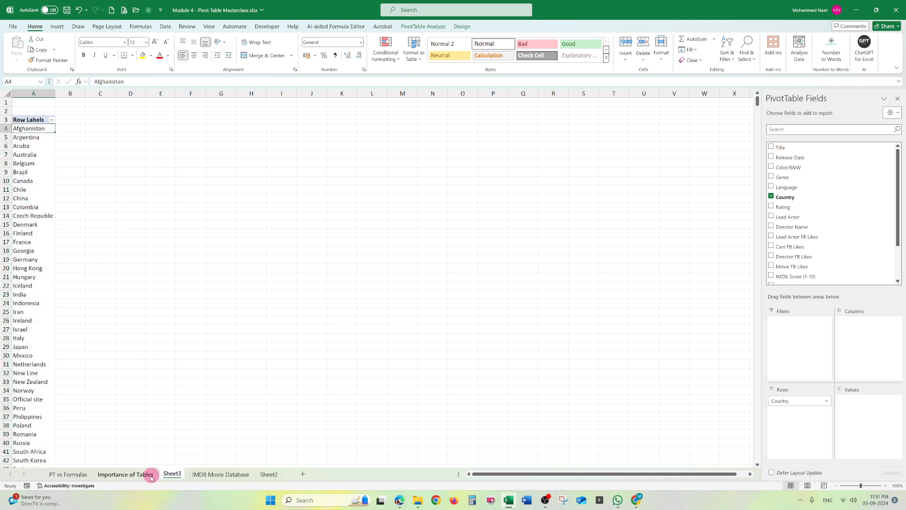
Step: Examine the repeated entries in the Country column of the IMDB Movie Database sheet
click(205, 475)
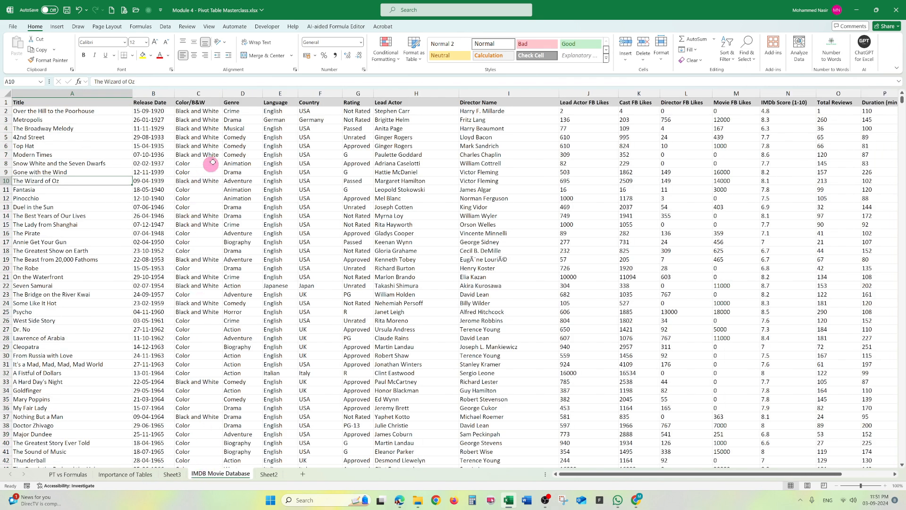
click(304, 111)
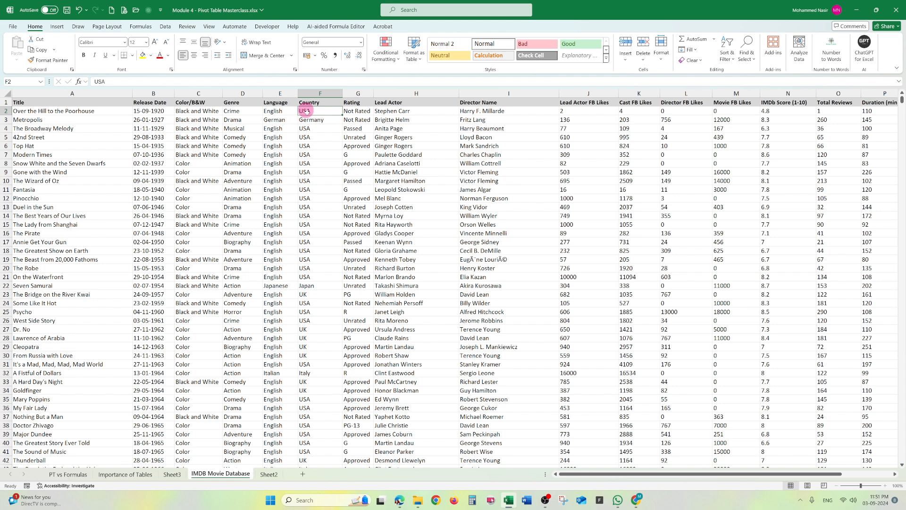
click(320, 137)
click(315, 193)
click(319, 250)
click(319, 285)
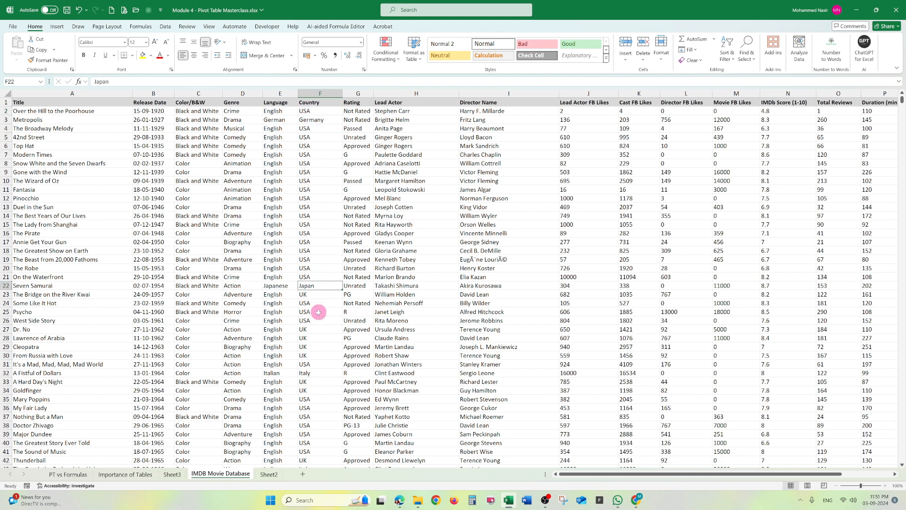
click(319, 310)
click(318, 347)
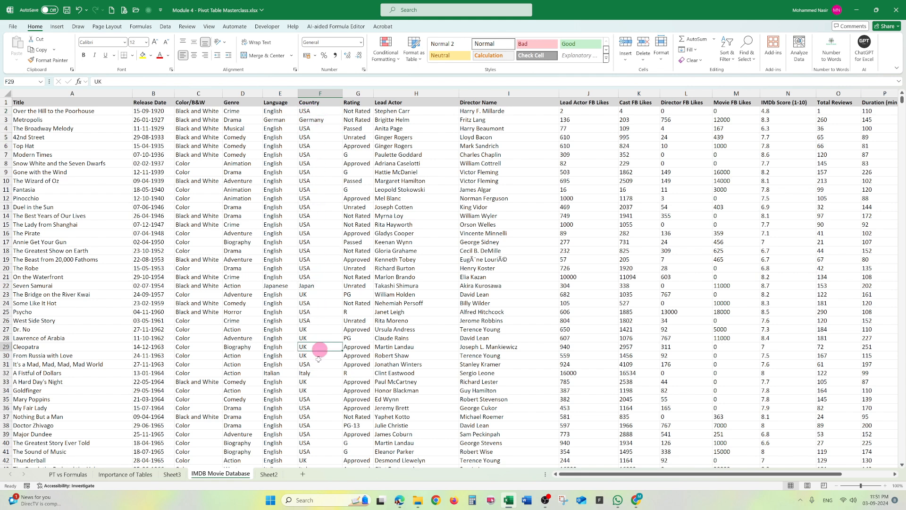
click(316, 381)
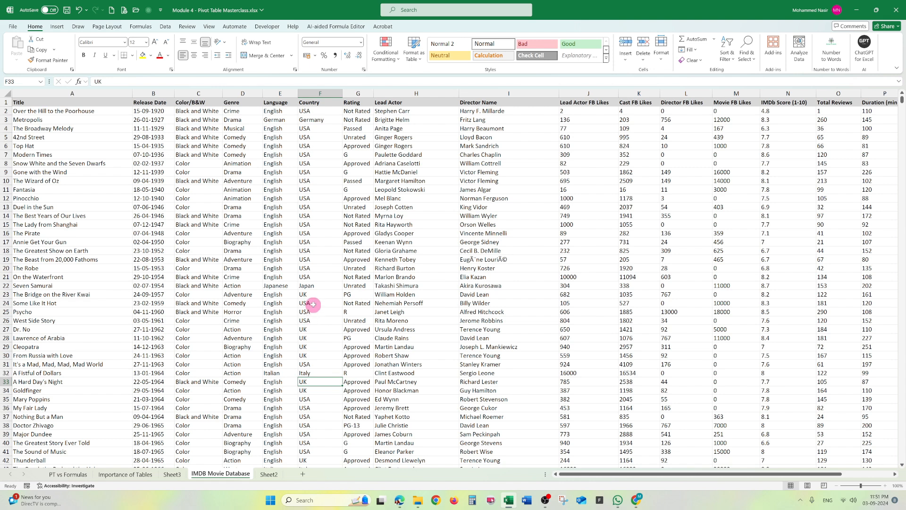
Step: Try Genre in the Columns area against the Country rows on Sheet3, then remove Genre
click(175, 473)
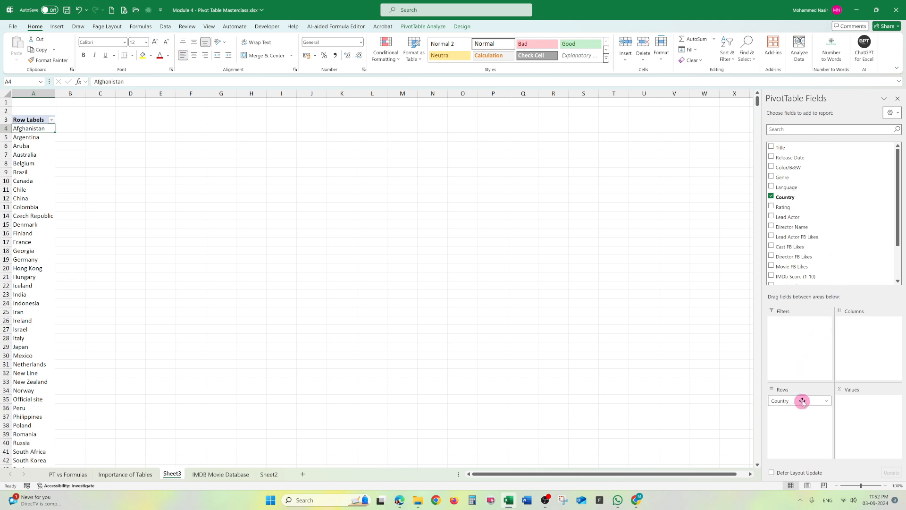
drag(803, 401, 787, 411)
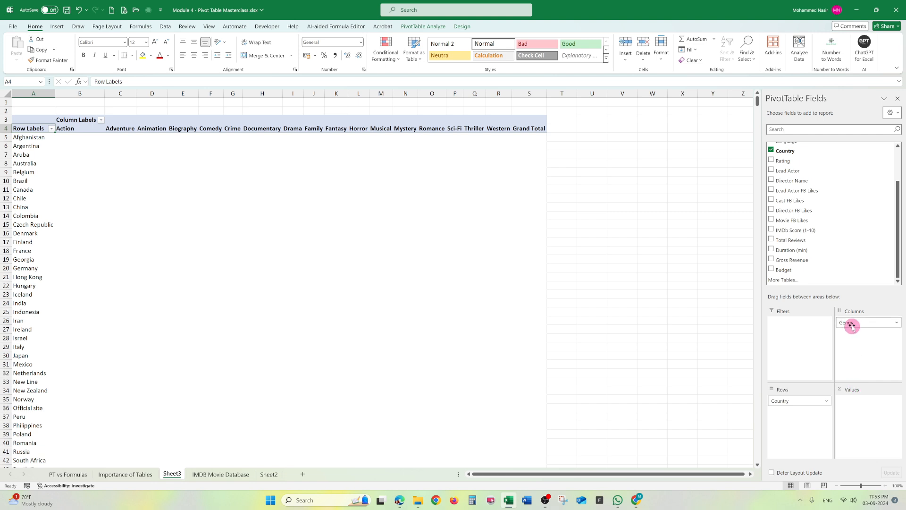
drag(852, 326, 841, 208)
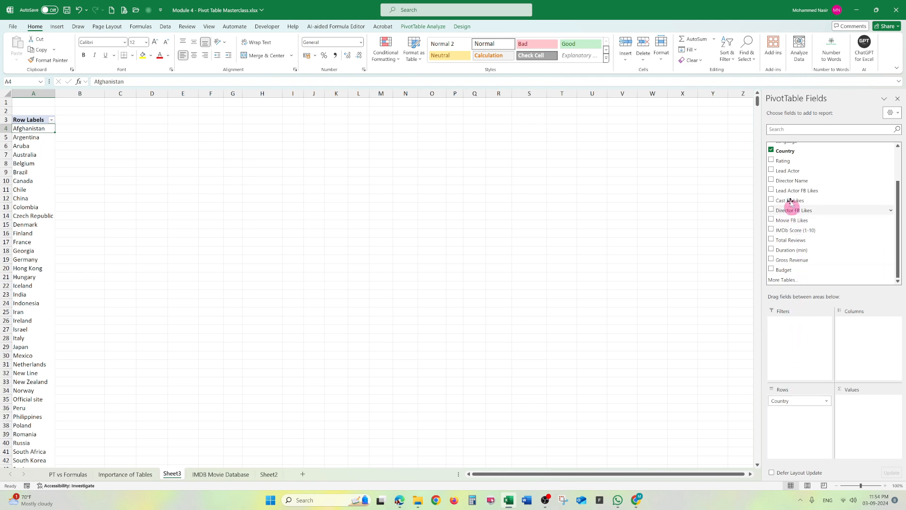
Step: Try a count of Country in the Values area, inspect the Australia, France, UK and USA rows, then remove the count
drag(785, 153, 866, 410)
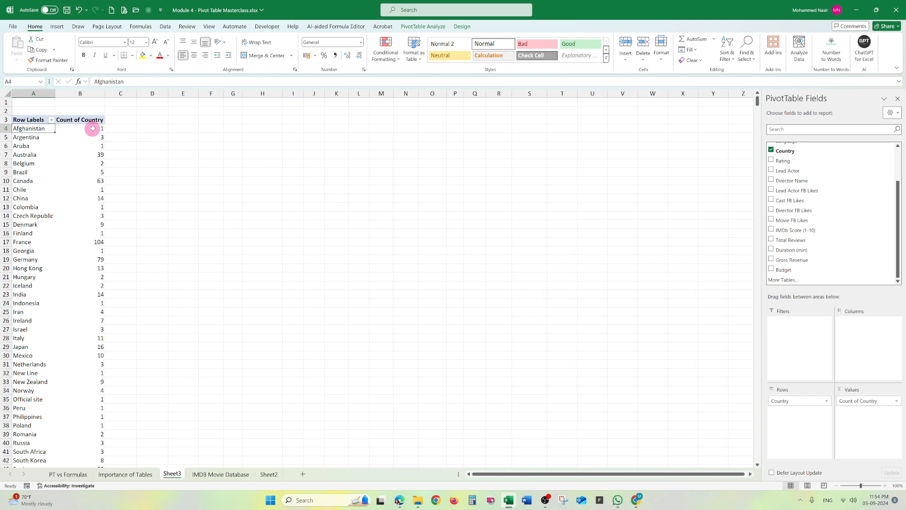
click(95, 153)
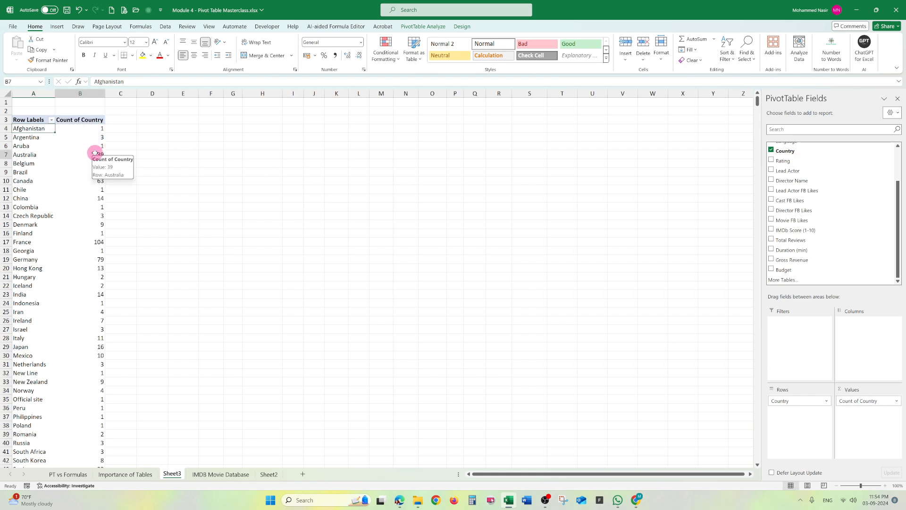
click(89, 242)
scroll(88, 254, down, 7)
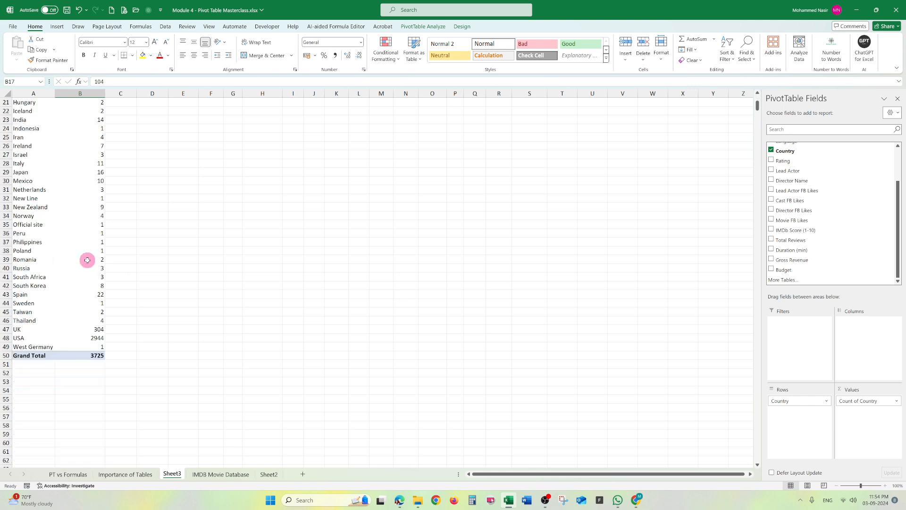
click(89, 330)
click(88, 337)
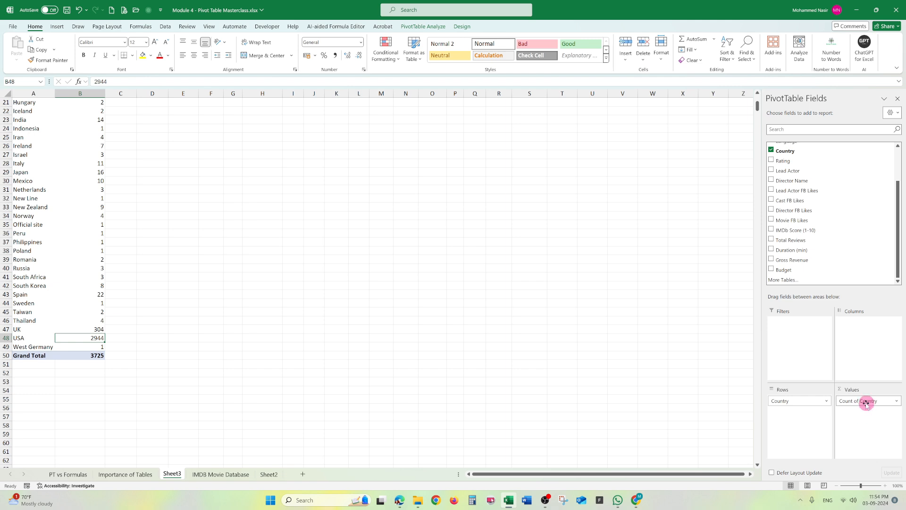
drag(866, 404, 863, 236)
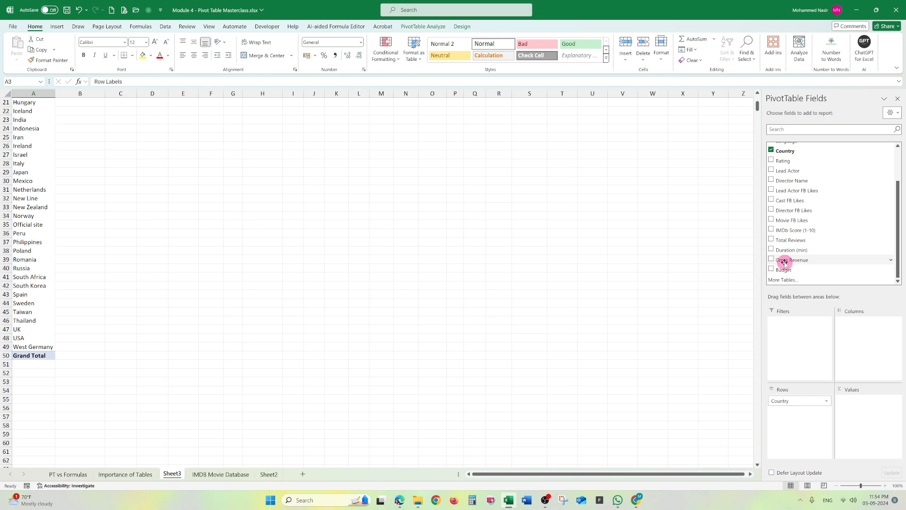
Step: Add Gross Revenue and Budget to the Values area, put Budget first, and check the totals for the Country rows
drag(783, 262, 826, 405)
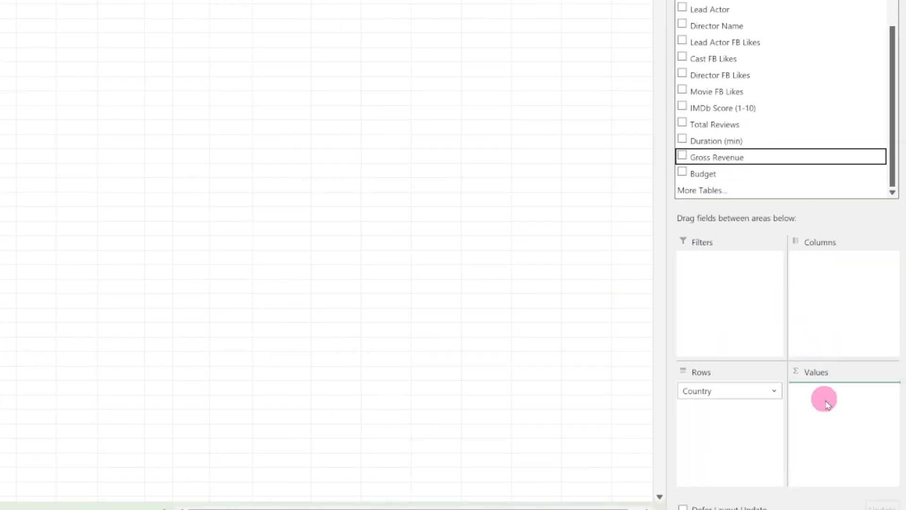
scroll(199, 349, up, 7)
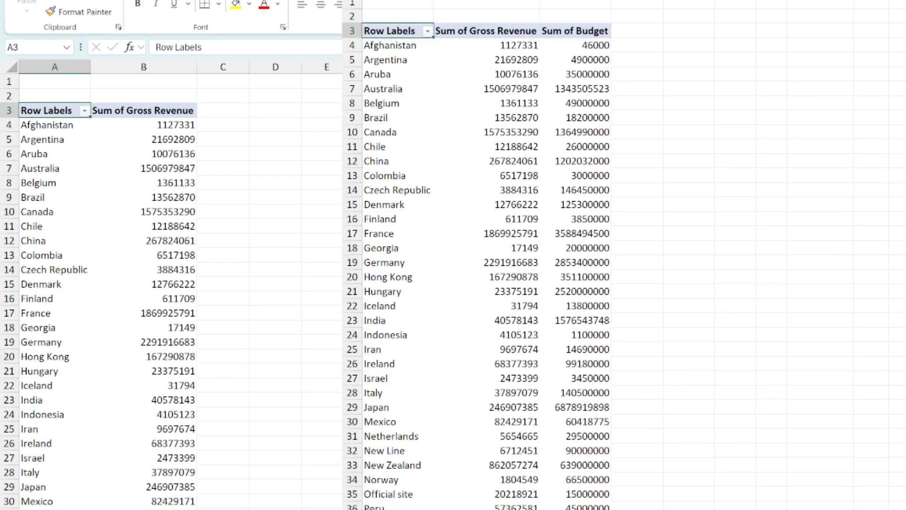
drag(702, 190, 841, 443)
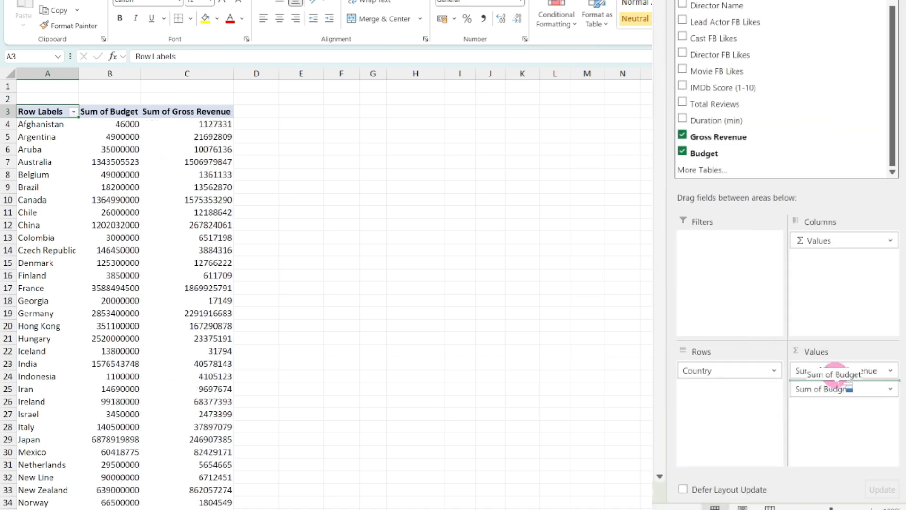
drag(861, 407, 858, 378)
scroll(203, 344, down, 7)
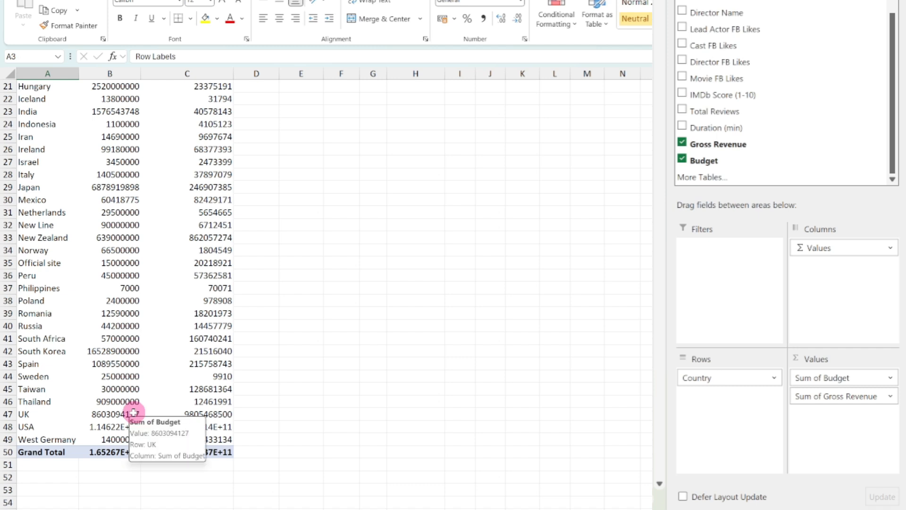
mouse_move(94, 452)
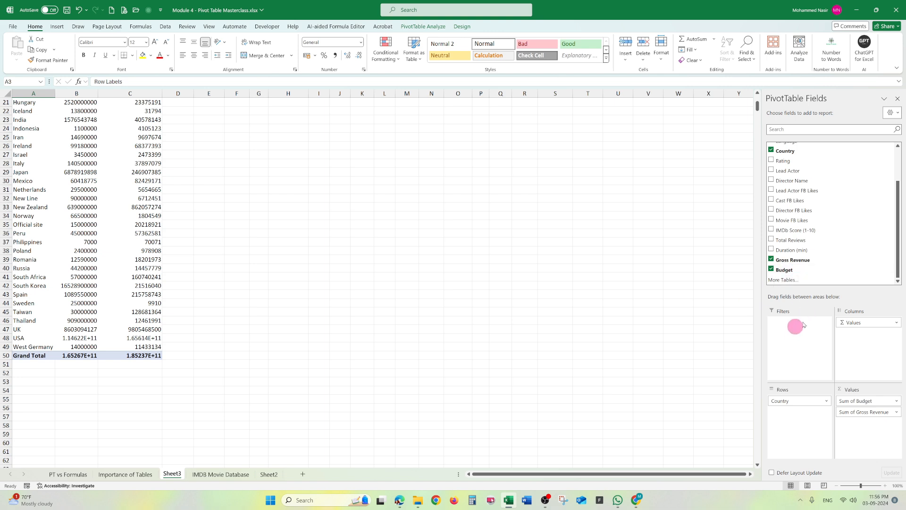
Step: Compare the pivot with the IMDB Movie Database sheet, then add Genre to the Filters area and filter by Action
drag(897, 256, 896, 162)
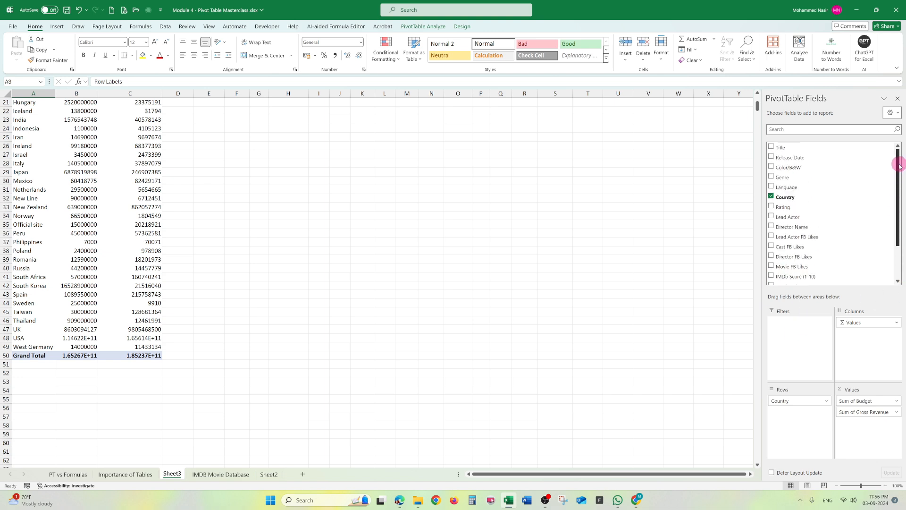
scroll(279, 204, up, 7)
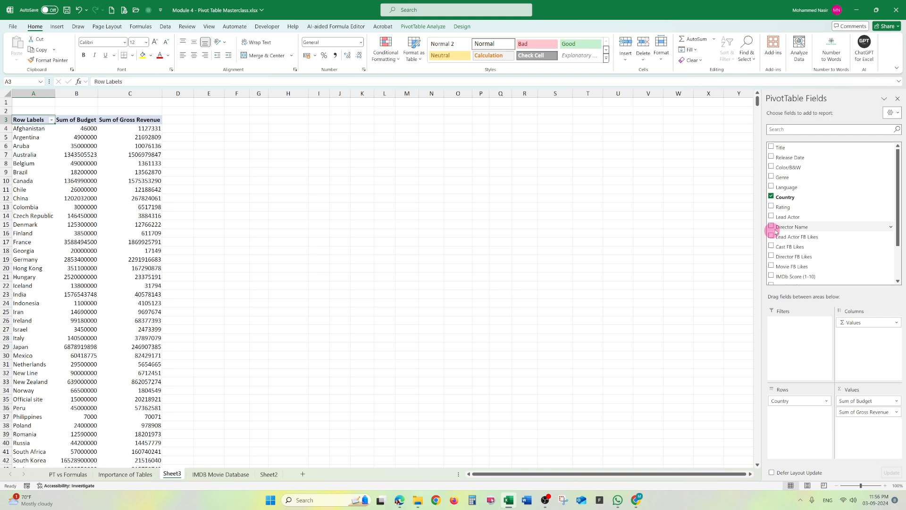
click(213, 473)
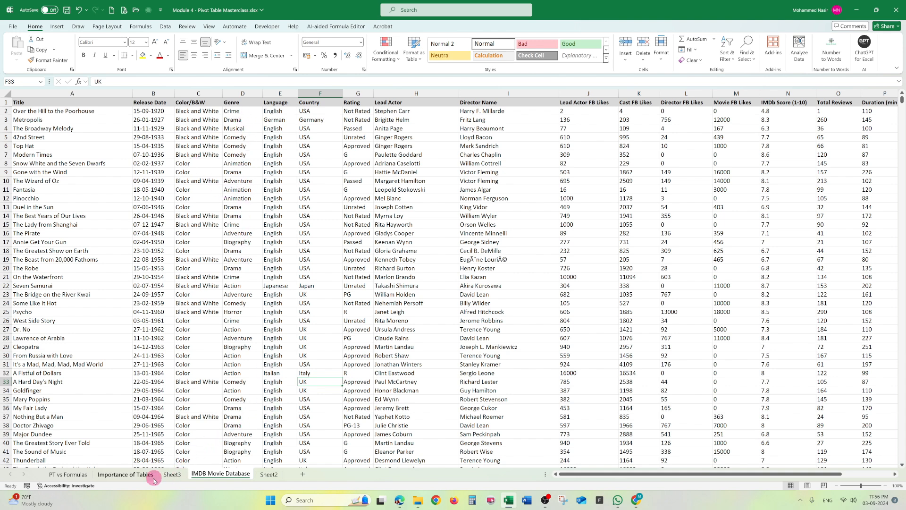
click(170, 474)
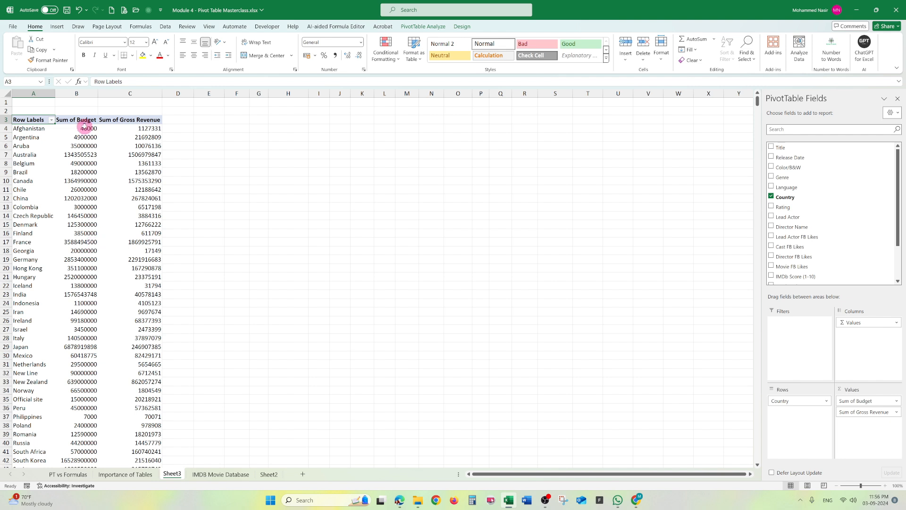
mouse_move(136, 142)
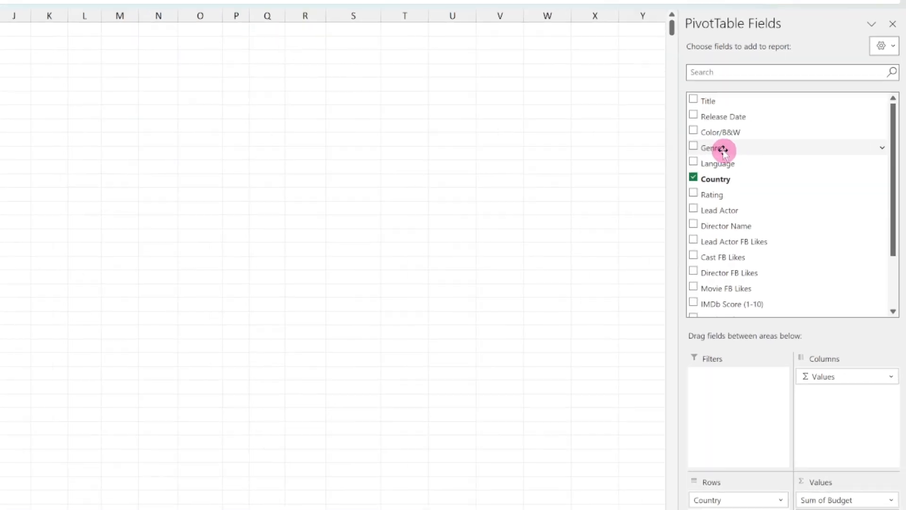
drag(723, 150, 739, 412)
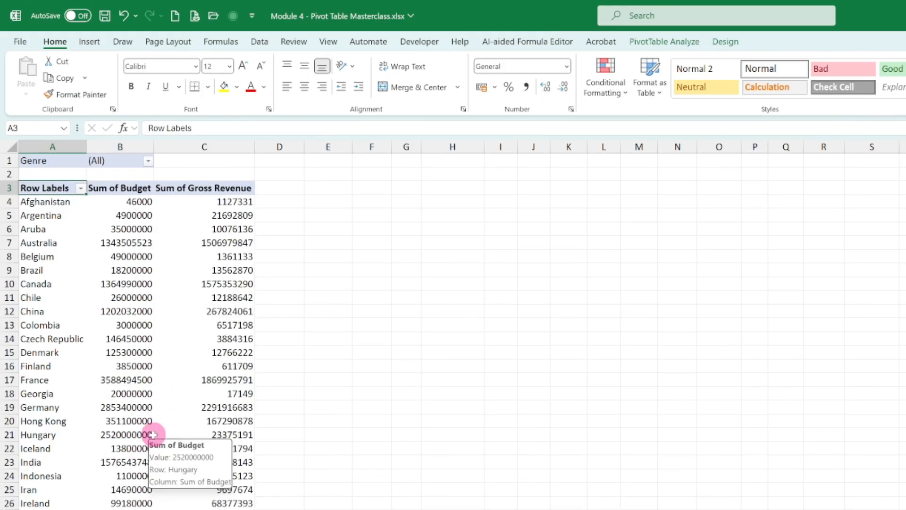
click(147, 161)
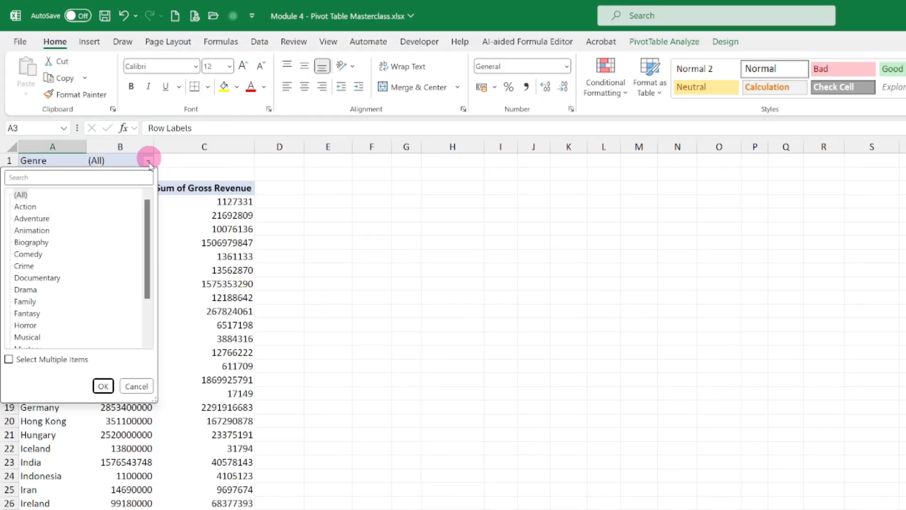
click(25, 206)
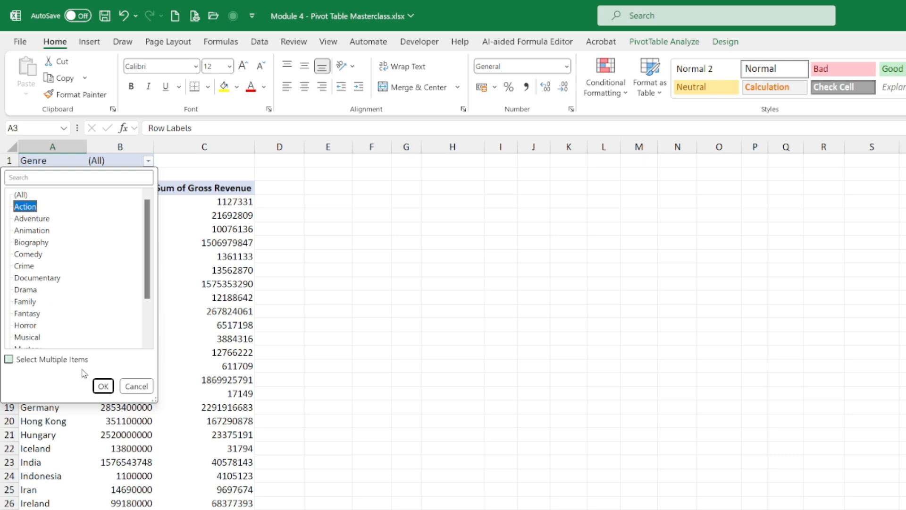
click(103, 386)
click(292, 350)
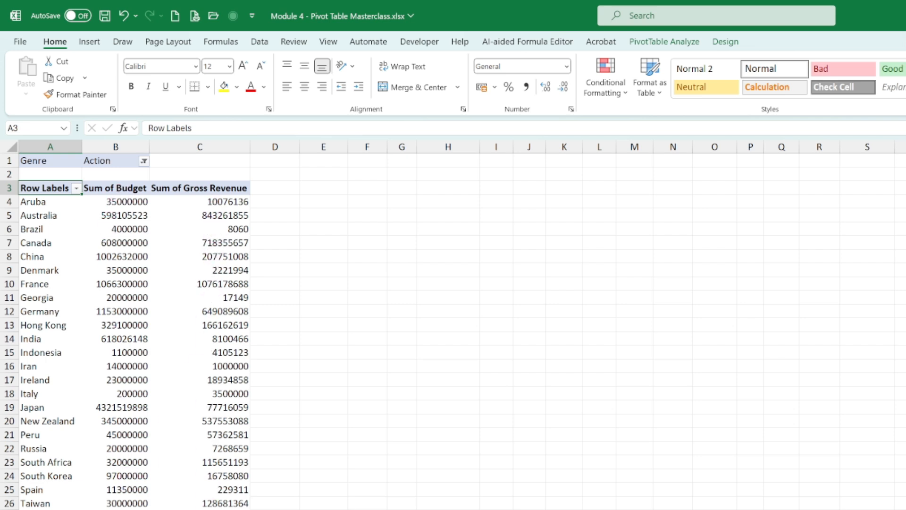
Step: Switch the Genre report filter to Documentary
click(144, 161)
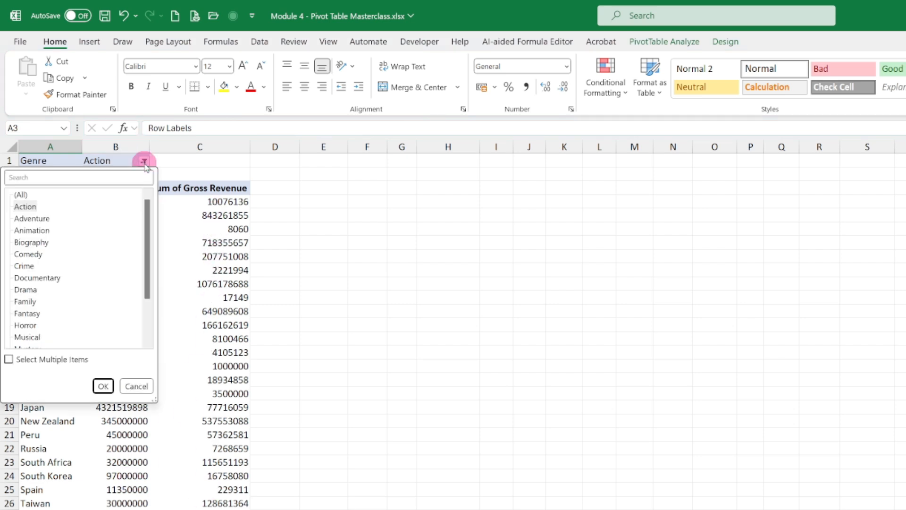
click(42, 278)
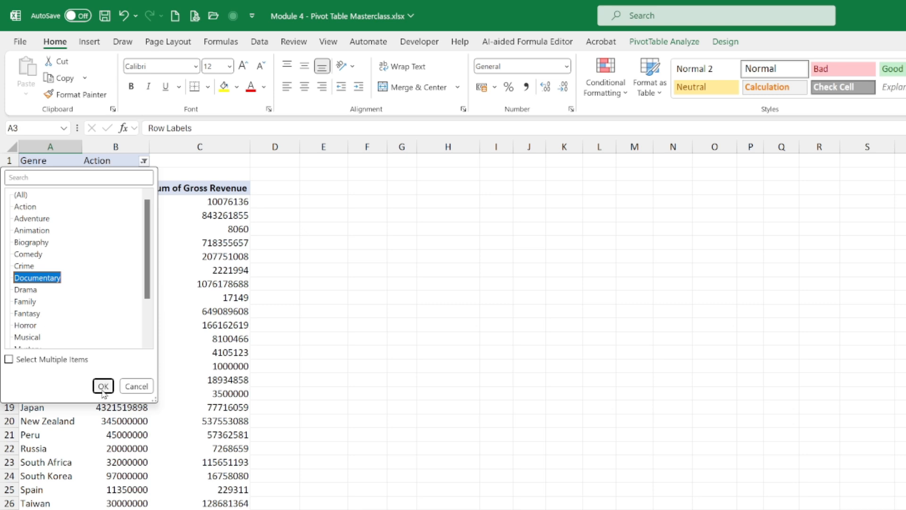
click(103, 387)
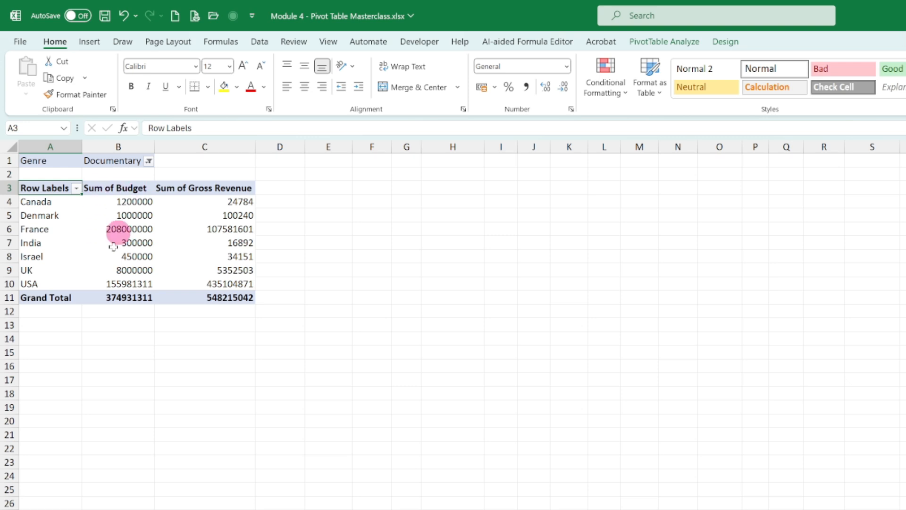
Step: Replace the Budget and Gross Revenue values with IMDb Score (1-10) and summarise it by Average
mouse_move(213, 237)
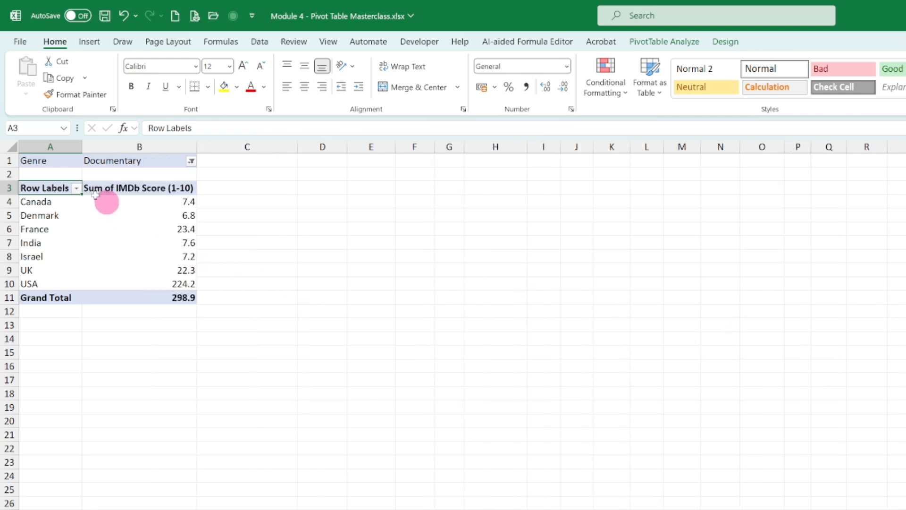
click(141, 200)
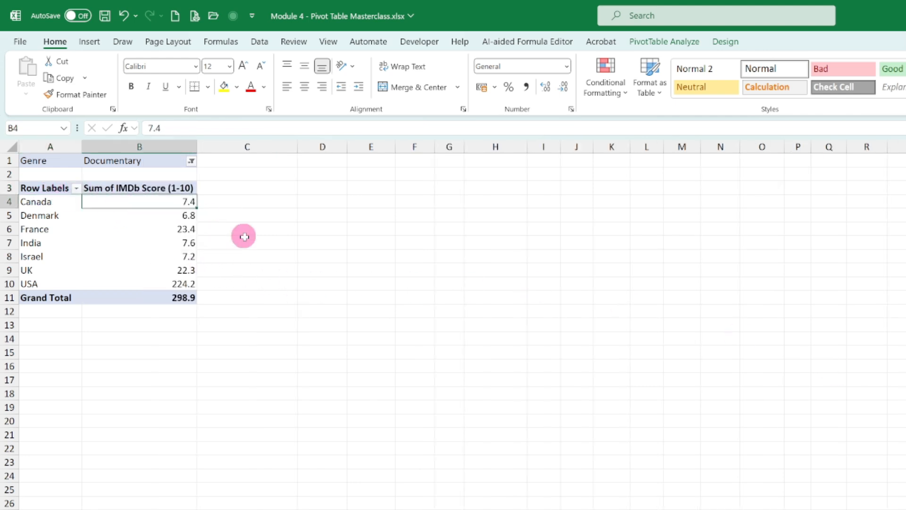
click(188, 217)
click(183, 228)
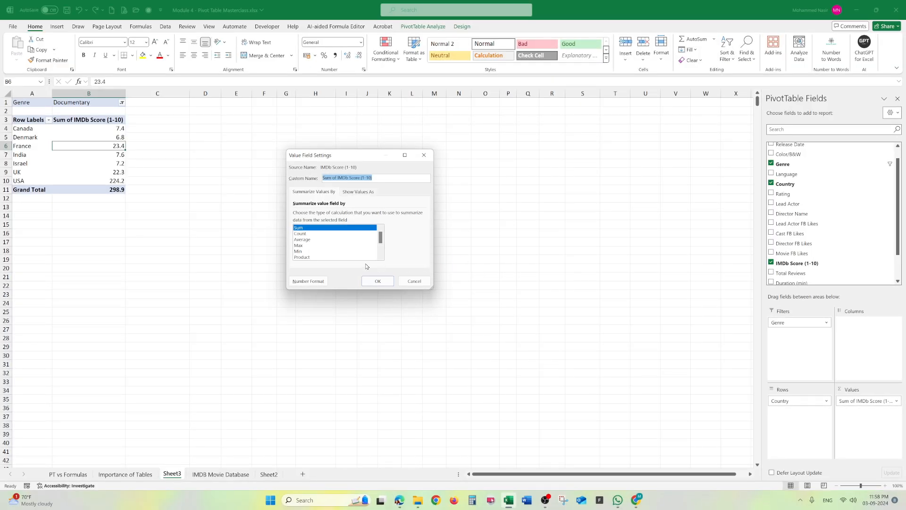
click(316, 240)
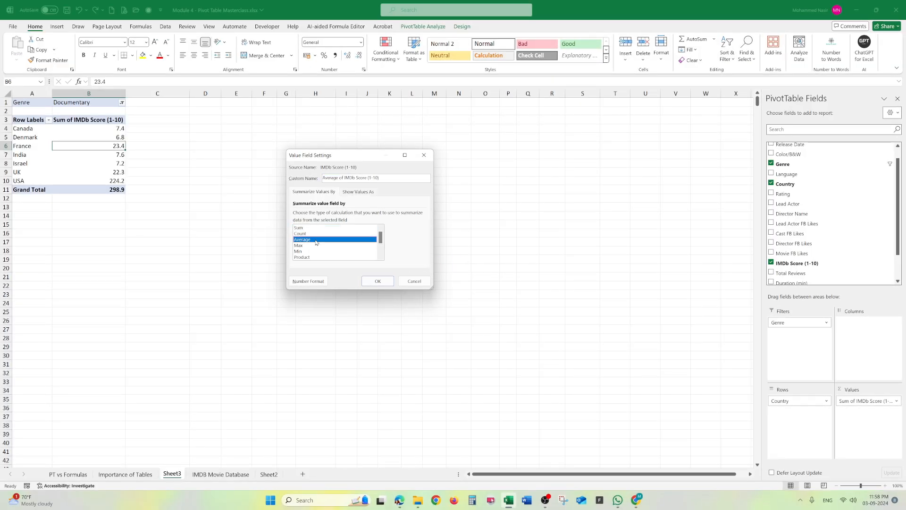
click(378, 281)
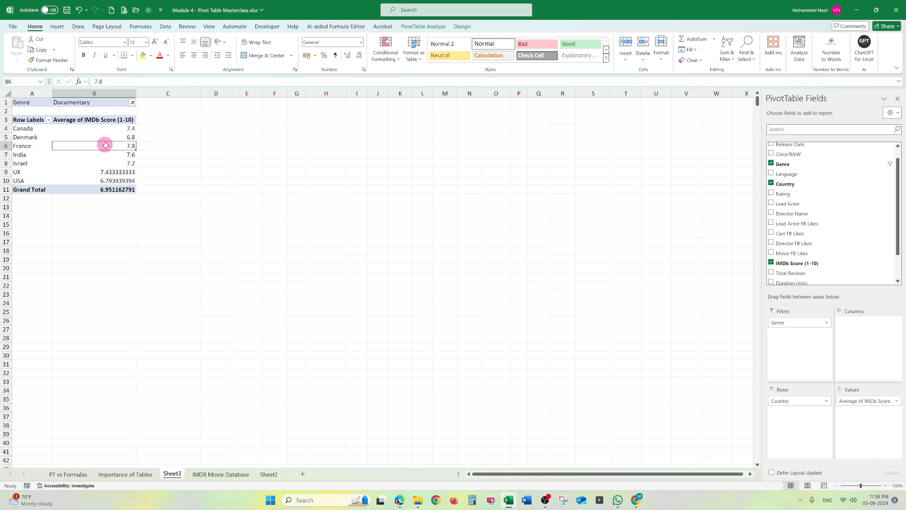
click(110, 173)
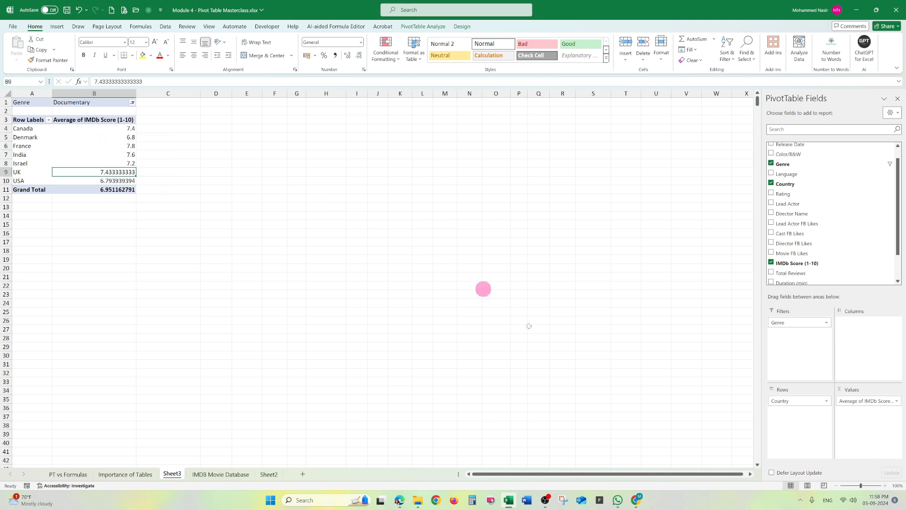
Step: Replace the IMDb score in the Values area with Total Reviews and reset the Genre filter to all genres, with multiple selection enabled
mouse_move(856, 401)
mouse_down()
mouse_move(789, 260)
mouse_move(845, 353)
mouse_move(864, 417)
mouse_move(852, 412)
mouse_up()
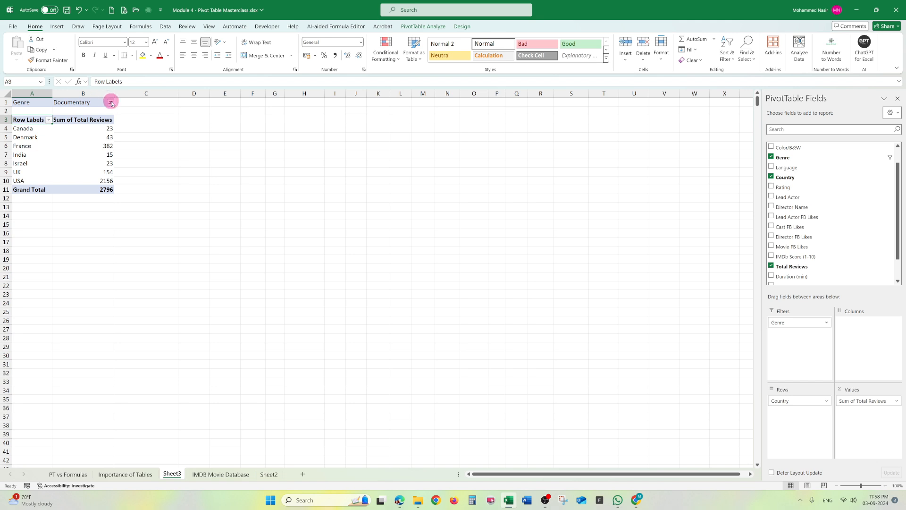
click(111, 103)
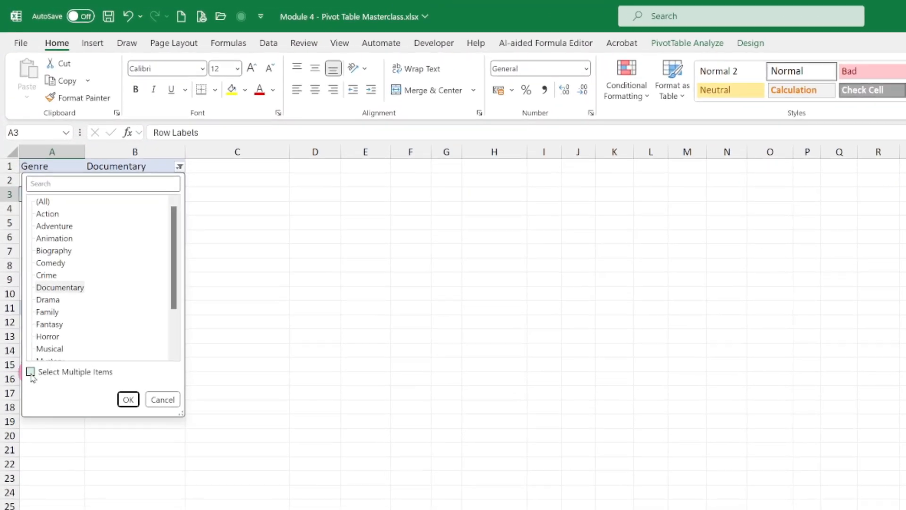
click(28, 342)
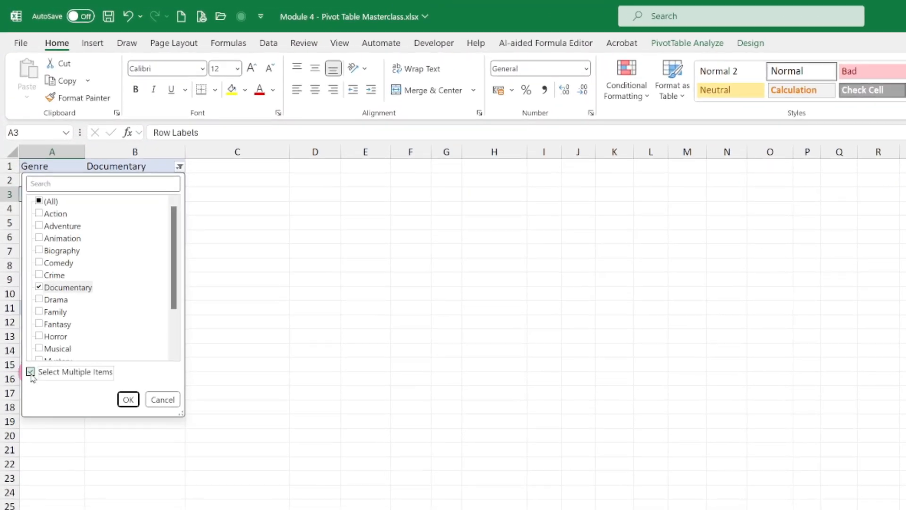
click(39, 201)
click(127, 399)
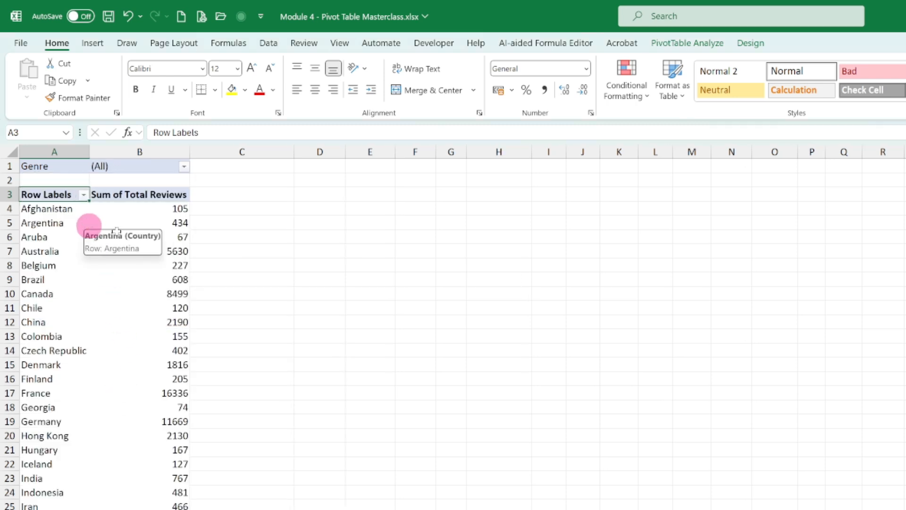
Step: Sort the countries by Sum of Total Reviews from largest to smallest
click(175, 198)
click(178, 209)
click(729, 49)
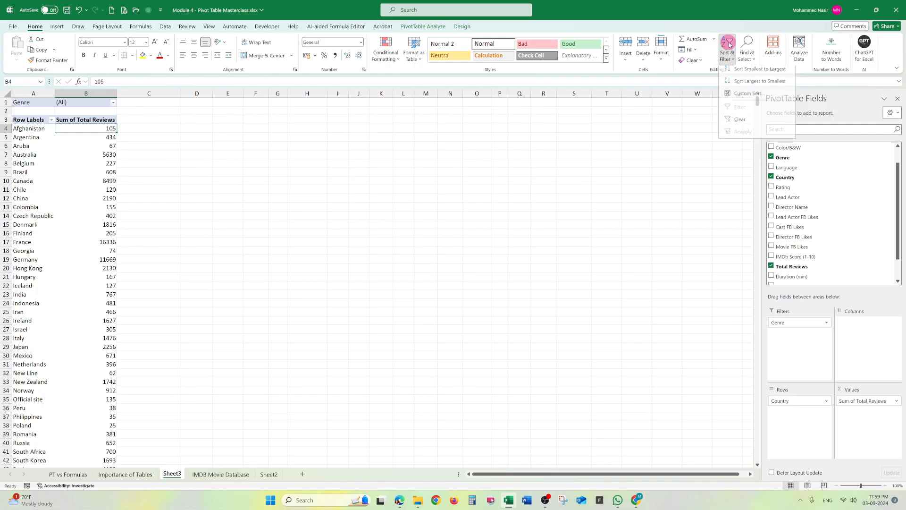
click(758, 84)
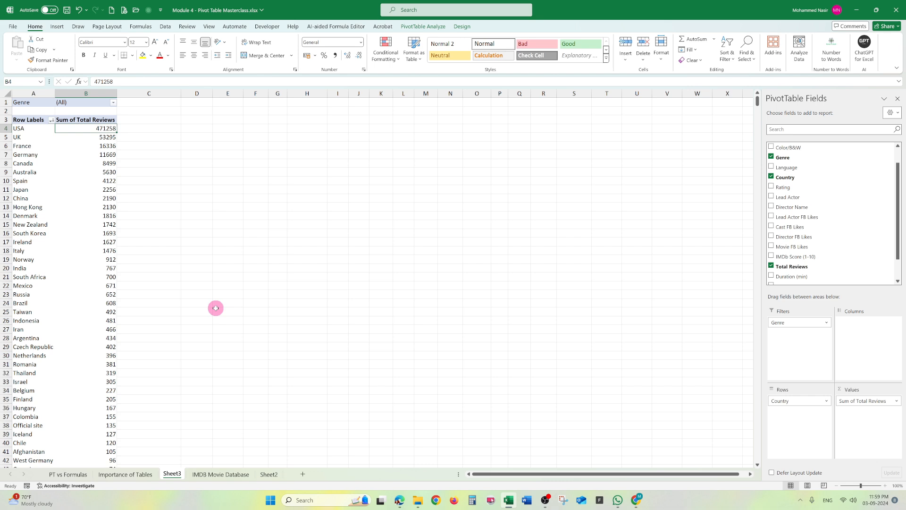
Step: Sort the Country row labels alphabetically from A to Z
click(44, 122)
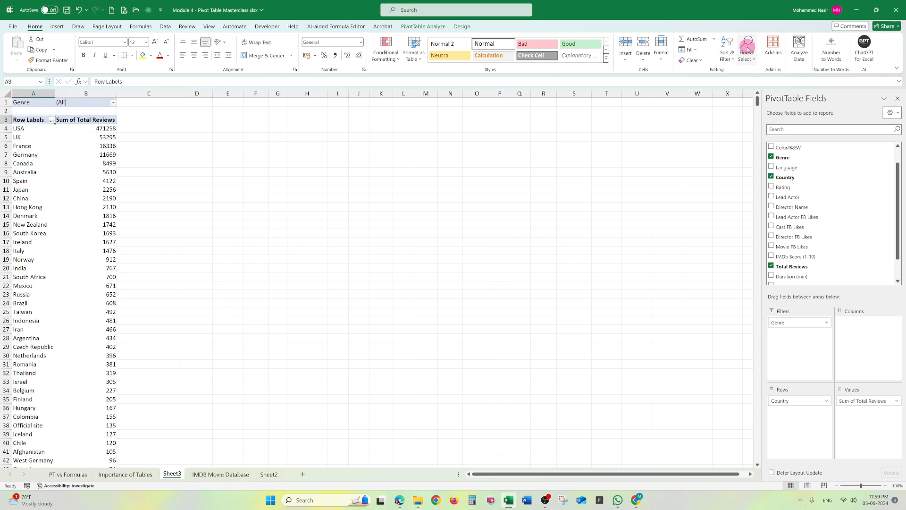
click(747, 48)
click(50, 120)
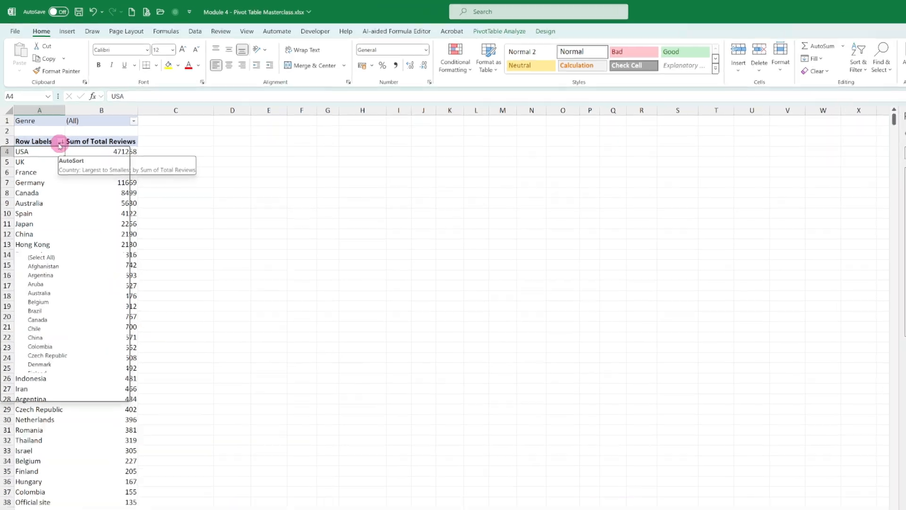
click(33, 153)
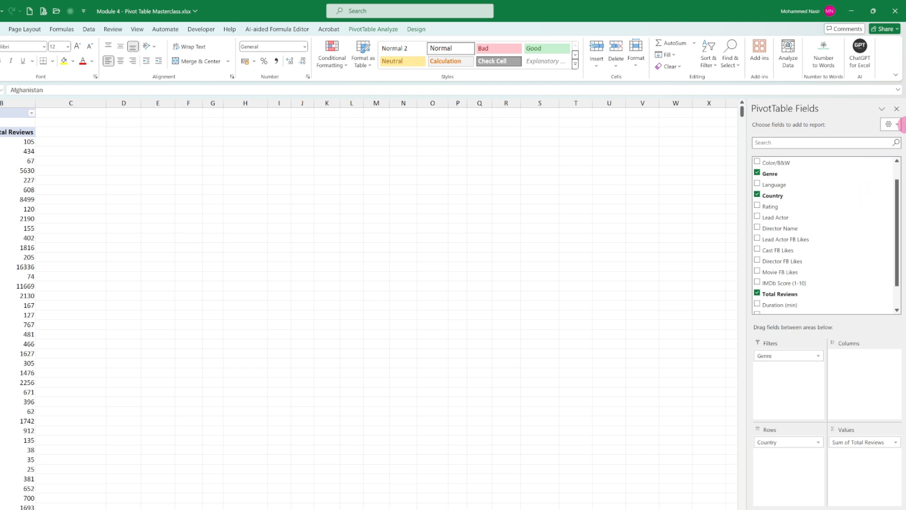
Step: Arrange the fields and areas sections side by side, and remove Total Reviews, Country and Genre from the PivotTable areas
click(897, 125)
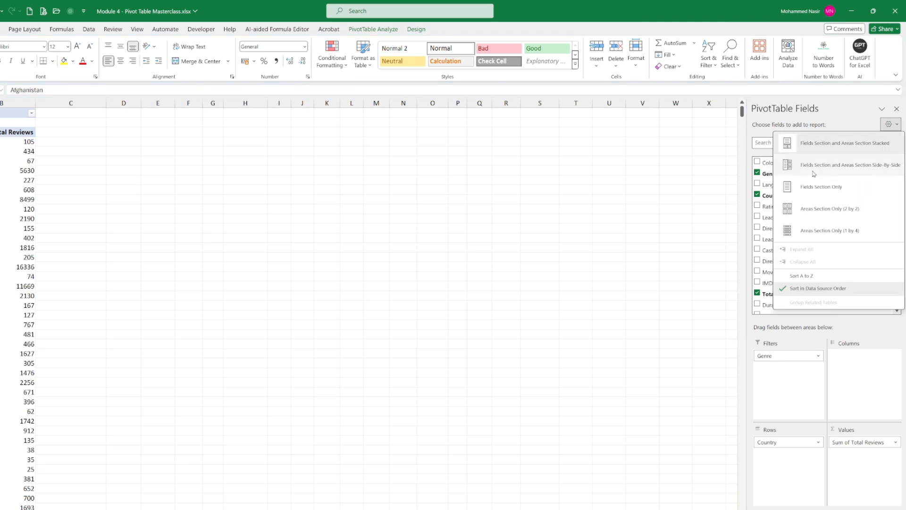
click(794, 166)
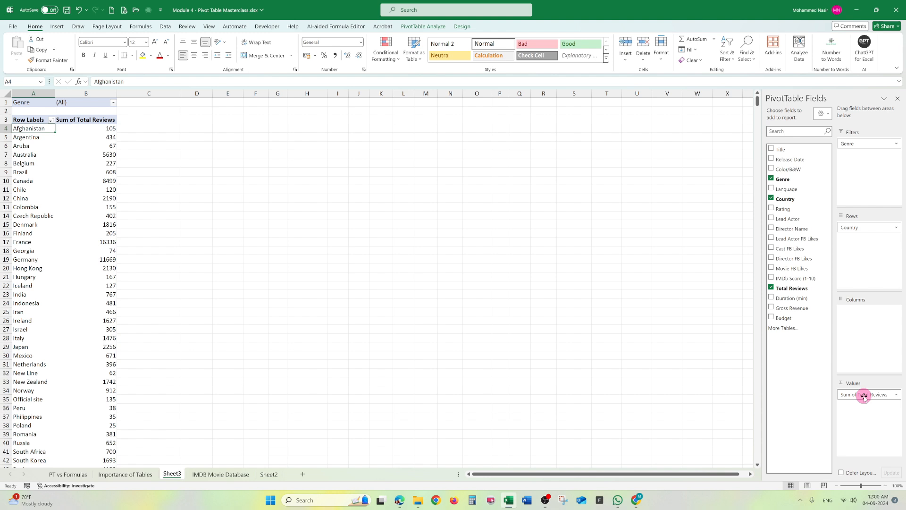
drag(864, 396, 740, 329)
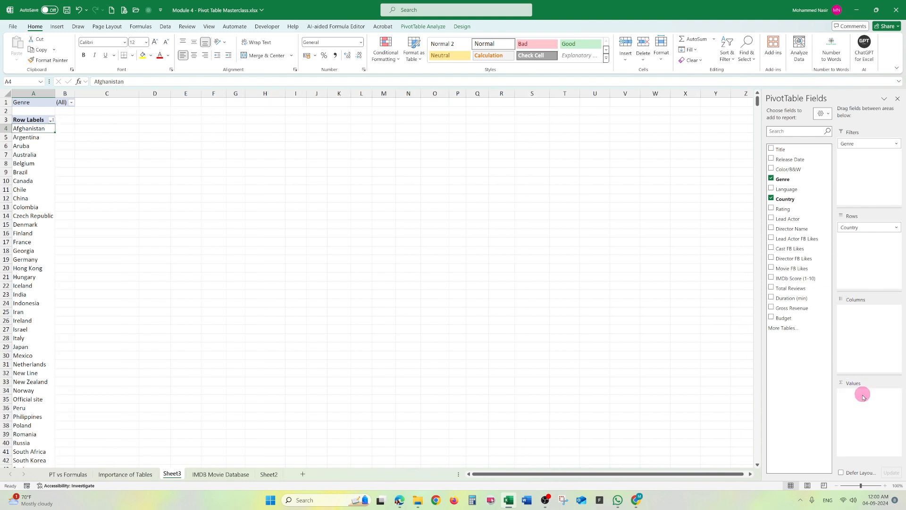
drag(858, 226, 798, 279)
drag(841, 150, 799, 257)
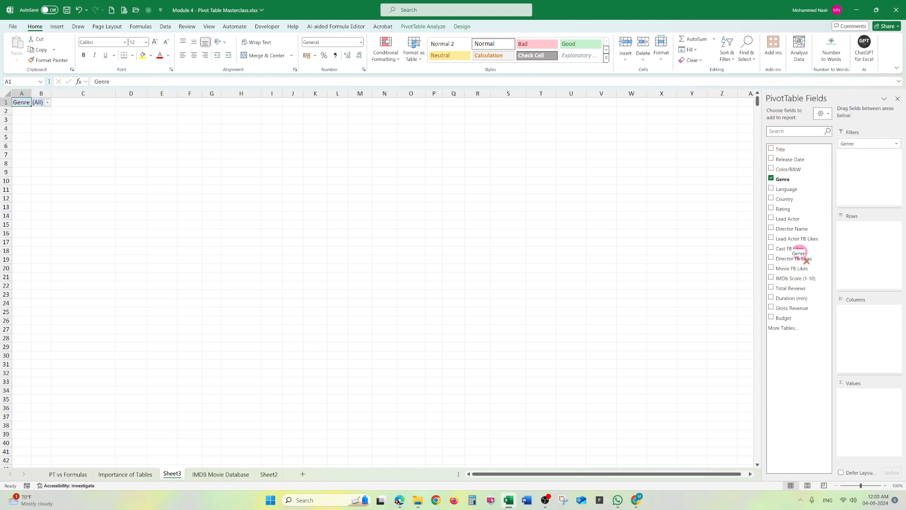